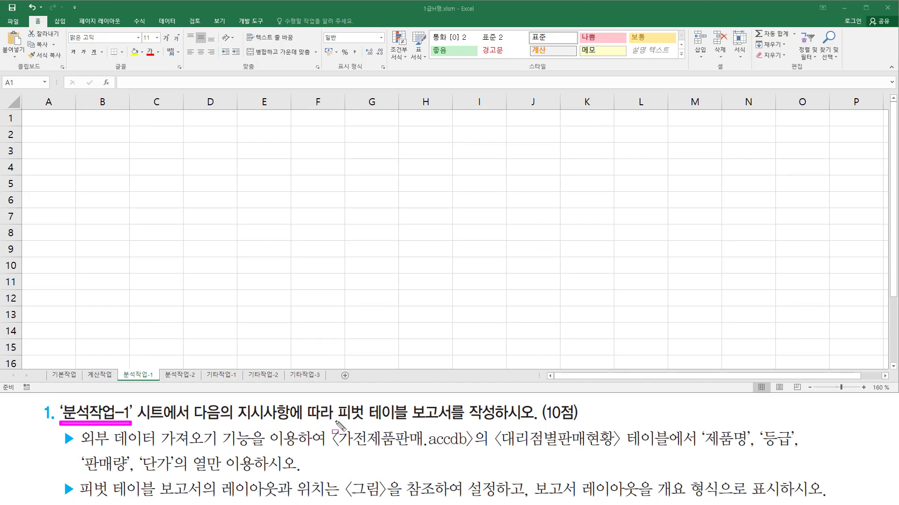
pyautogui.moveTo(335, 423); pyautogui.dragTo(461, 423)
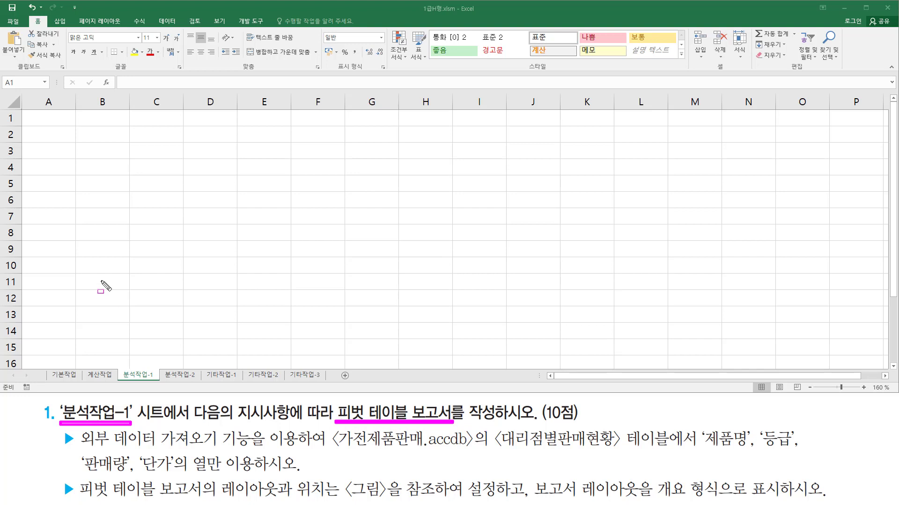
pyautogui.moveTo(25, 111)
pyautogui.mouseDown()
pyautogui.moveTo(61, 171)
pyautogui.moveTo(535, 306)
pyautogui.mouseUp()
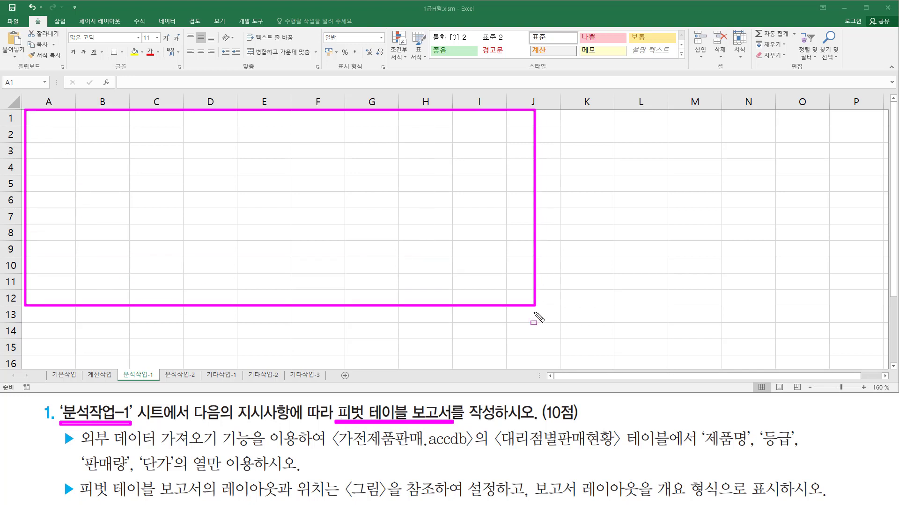
pyautogui.press('Escape')
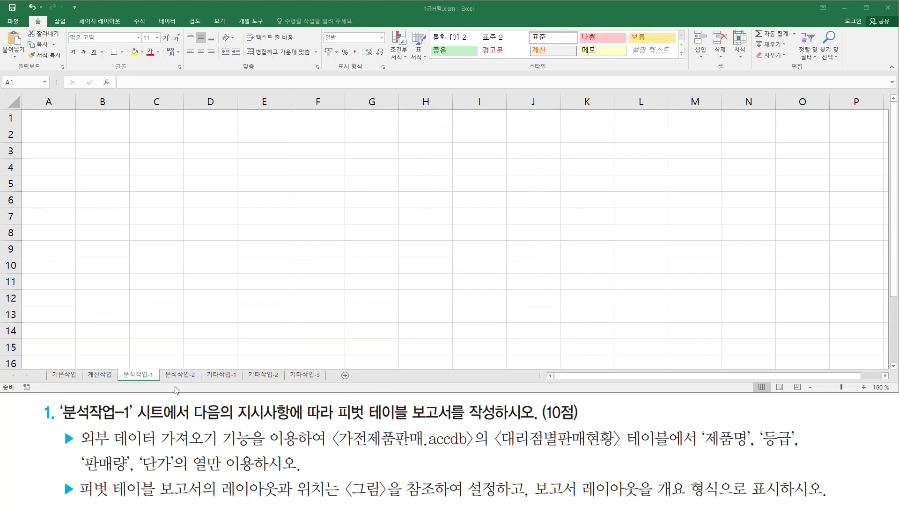
pyautogui.moveTo(76, 449); pyautogui.dragTo(250, 451)
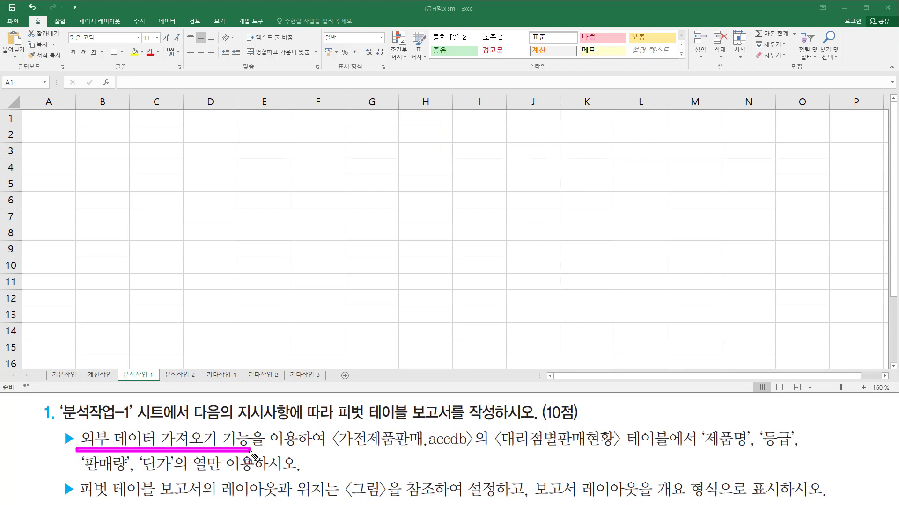
pyautogui.moveTo(329, 425)
pyautogui.mouseDown()
pyautogui.moveTo(345, 456)
pyautogui.moveTo(474, 456)
pyautogui.mouseUp()
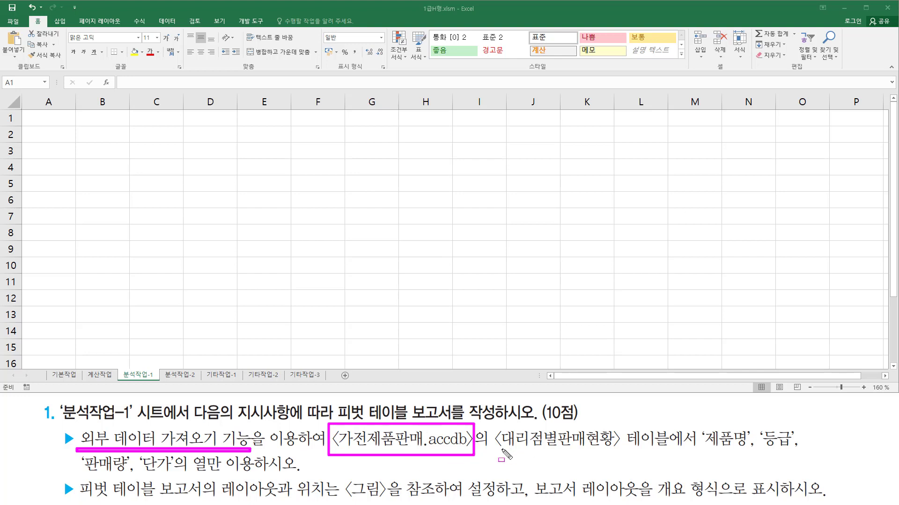
pyautogui.moveTo(497, 451); pyautogui.dragTo(624, 451)
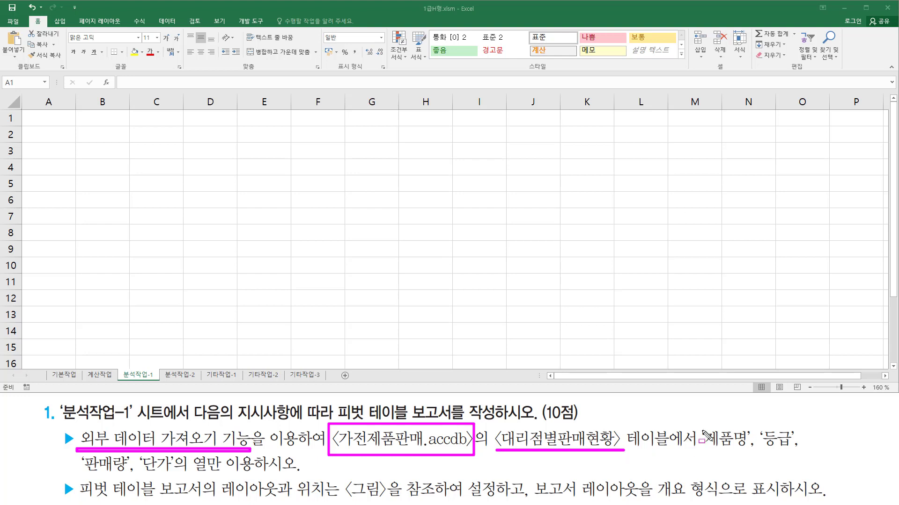
pyautogui.moveTo(699, 424); pyautogui.dragTo(800, 453)
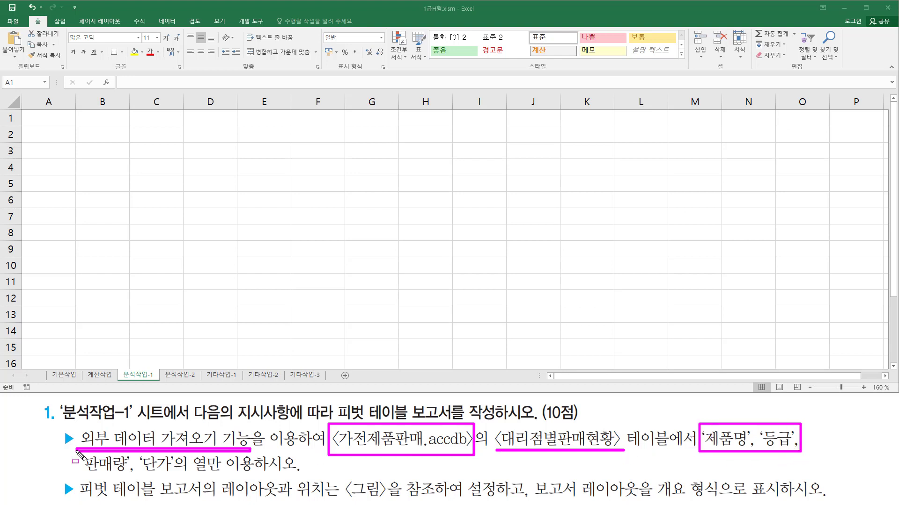
pyautogui.moveTo(75, 456)
pyautogui.mouseDown()
pyautogui.moveTo(162, 461)
pyautogui.moveTo(178, 478)
pyautogui.moveTo(283, 477)
pyautogui.mouseUp()
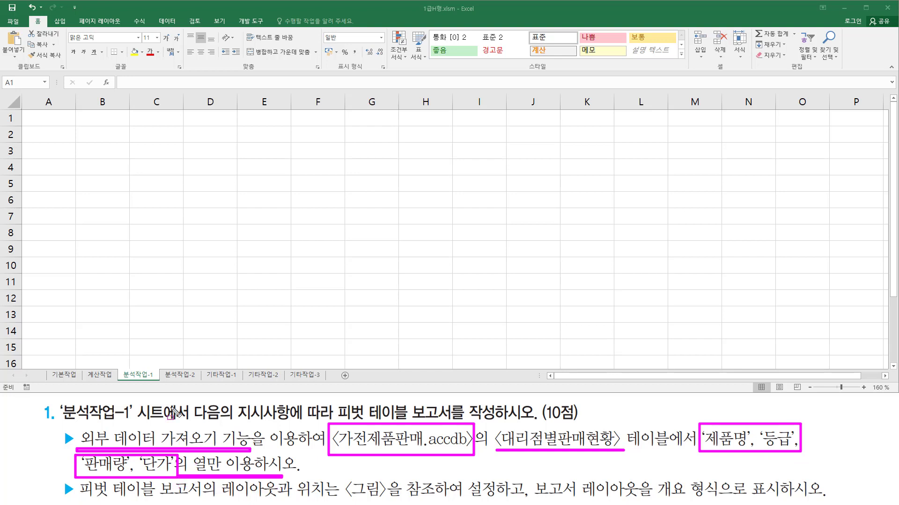
pyautogui.press('Escape')
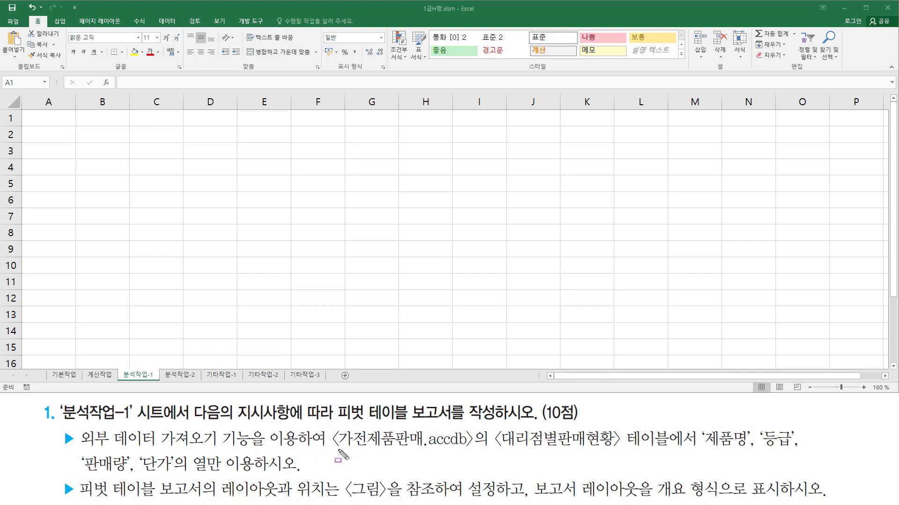
pyautogui.moveTo(337, 449); pyautogui.dragTo(472, 451)
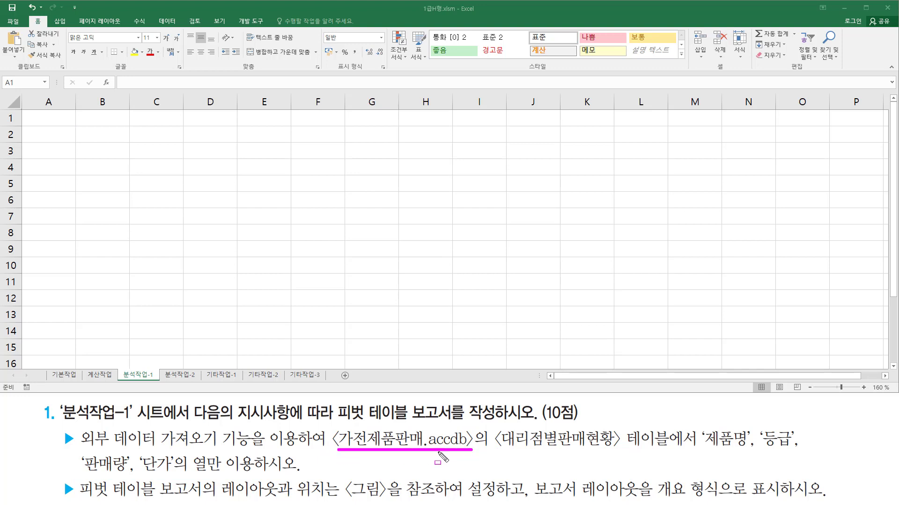
pyautogui.moveTo(151, 15); pyautogui.dragTo(182, 30)
pyautogui.press('Escape')
# Start importing external data into the 분석작업-1 sheet with Microsoft Query.
pyautogui.click(168, 21)
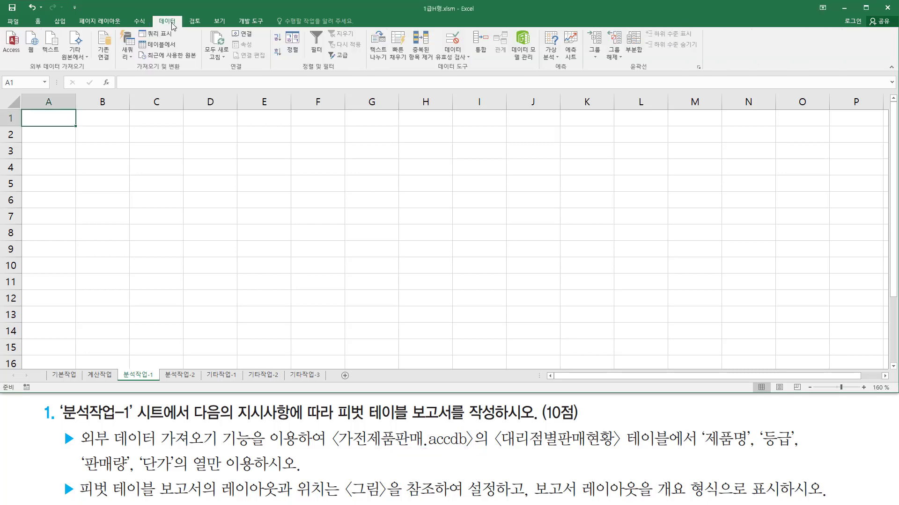
pyautogui.moveTo(25, 74); pyautogui.dragTo(90, 73)
pyautogui.moveTo(61, 28); pyautogui.dragTo(87, 65)
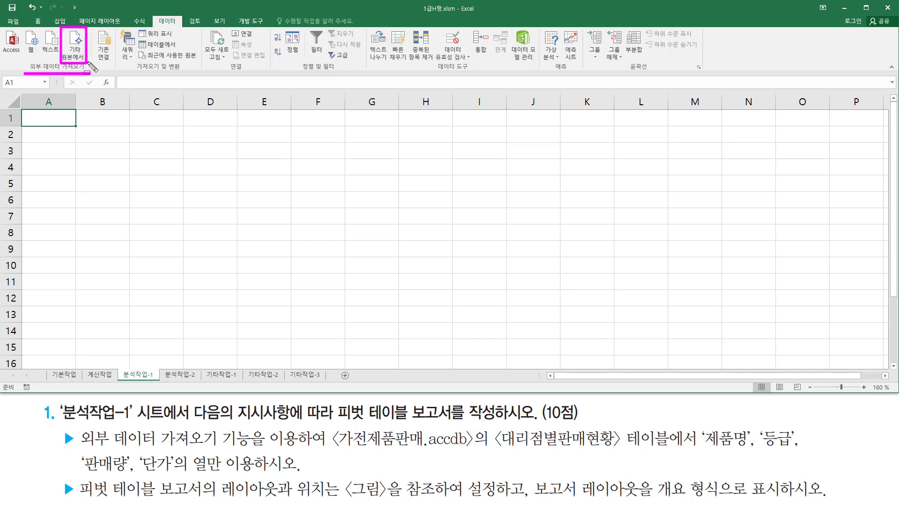
pyautogui.press('Escape')
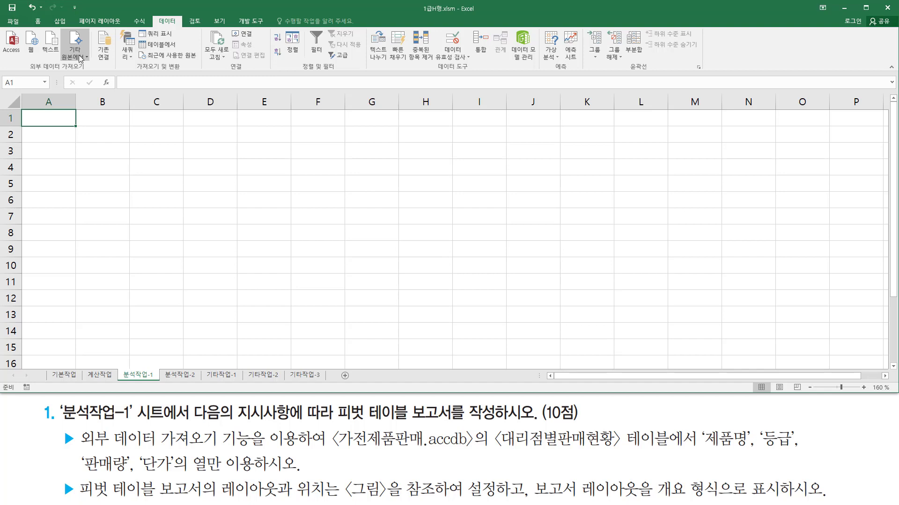
pyautogui.click(80, 58)
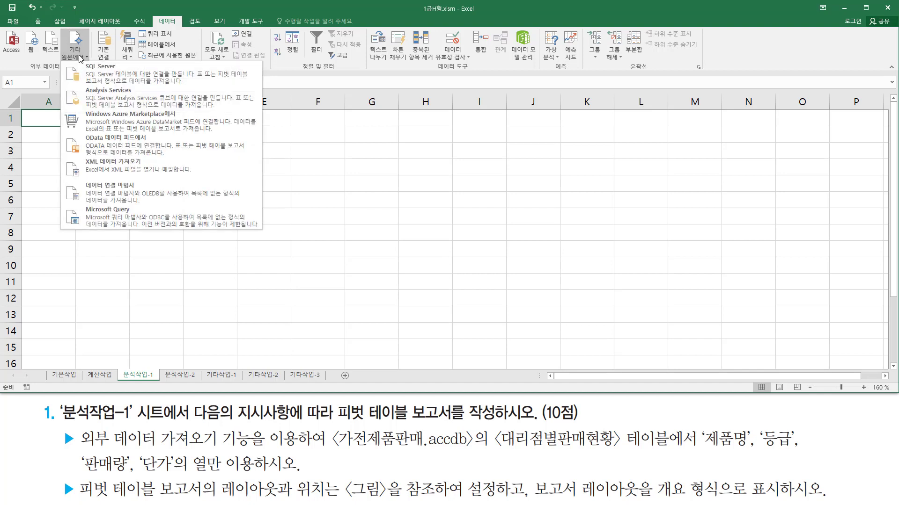
pyautogui.click(114, 217)
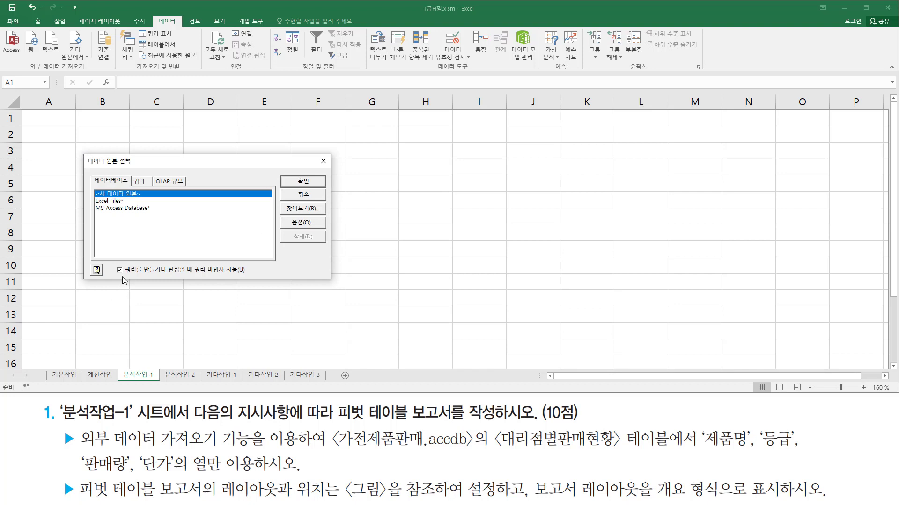
# Choose MS Access Database as the data source for the query and accept it.
pyautogui.hotkey('ctrl', '2')
pyautogui.moveTo(90, 202); pyautogui.dragTo(165, 216)
pyautogui.click(142, 210)
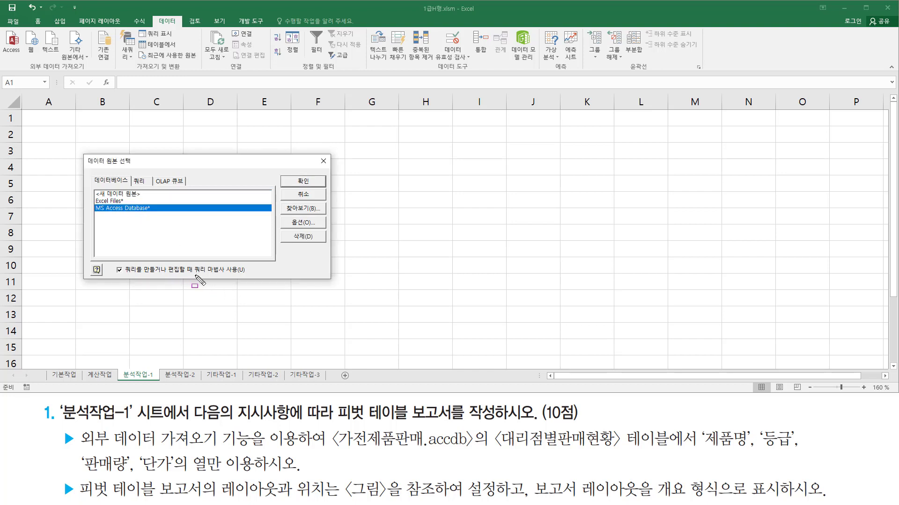
pyautogui.moveTo(196, 276); pyautogui.dragTo(242, 276)
pyautogui.moveTo(115, 261); pyautogui.dragTo(126, 279)
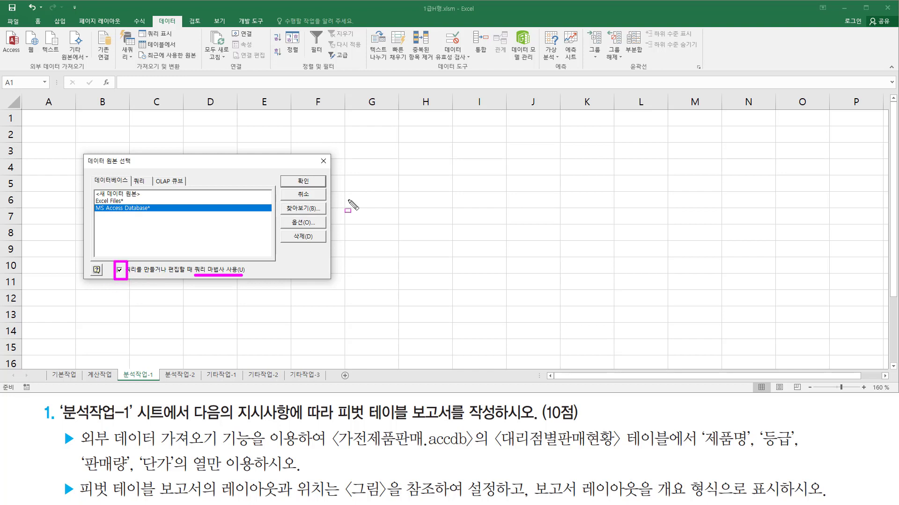
pyautogui.moveTo(287, 175); pyautogui.dragTo(320, 188)
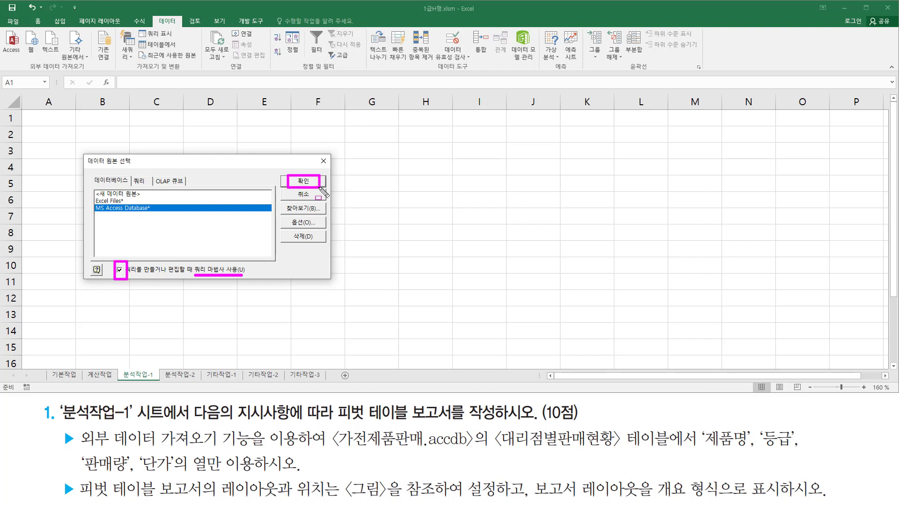
pyautogui.press('Escape')
pyautogui.click(308, 181)
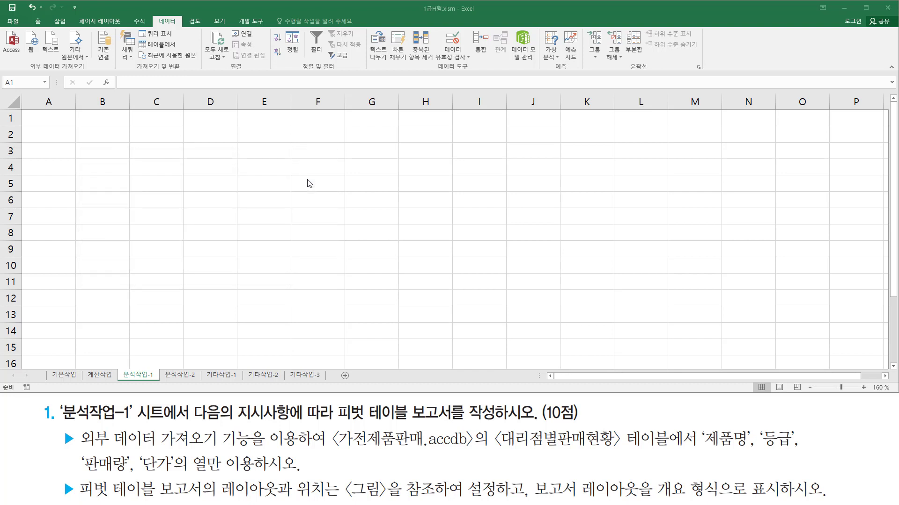
# Open the database 가전제품판매.accdb from the folder c:\길벗컴활1급\01 엑셀\04 실전모의고사.
pyautogui.hotkey('ctrl', 'shift', 'd')
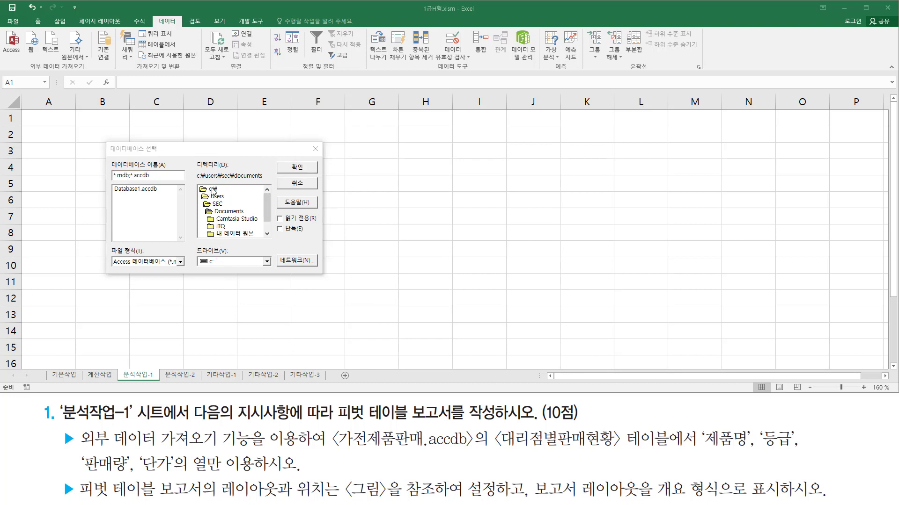
pyautogui.click(213, 190)
pyautogui.doubleClick(213, 190)
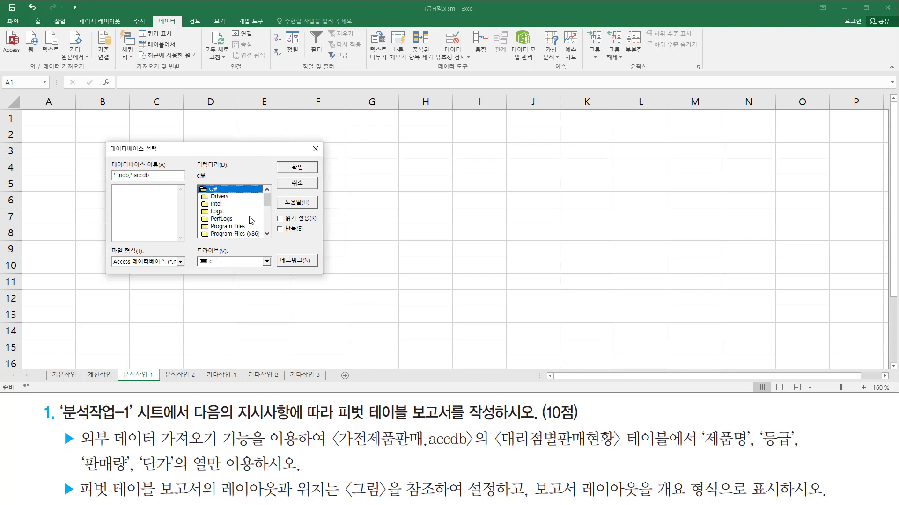
pyautogui.scroll(-5, 231, 206)
pyautogui.click(232, 205)
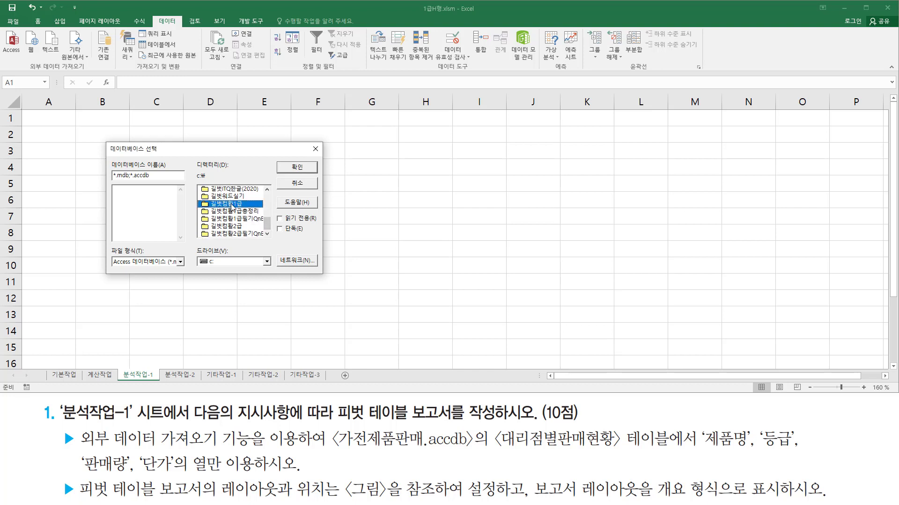
pyautogui.doubleClick(232, 205)
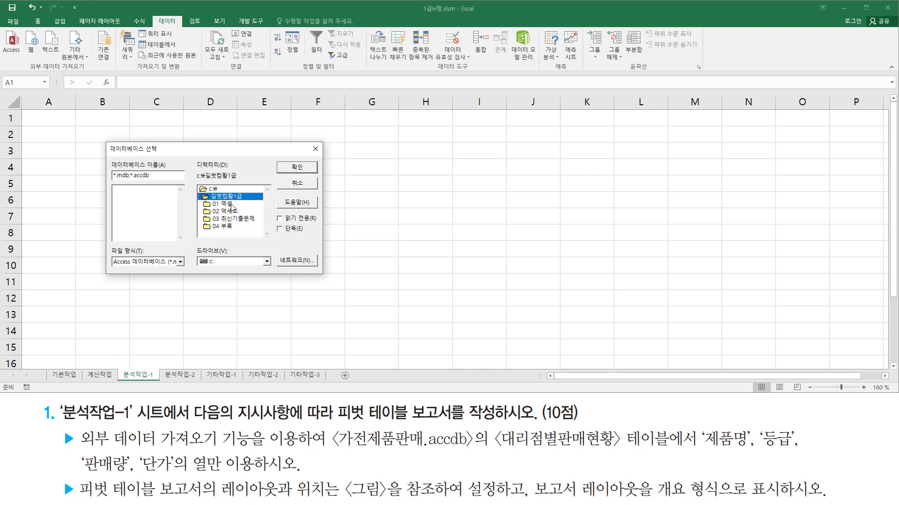
pyautogui.click(226, 205)
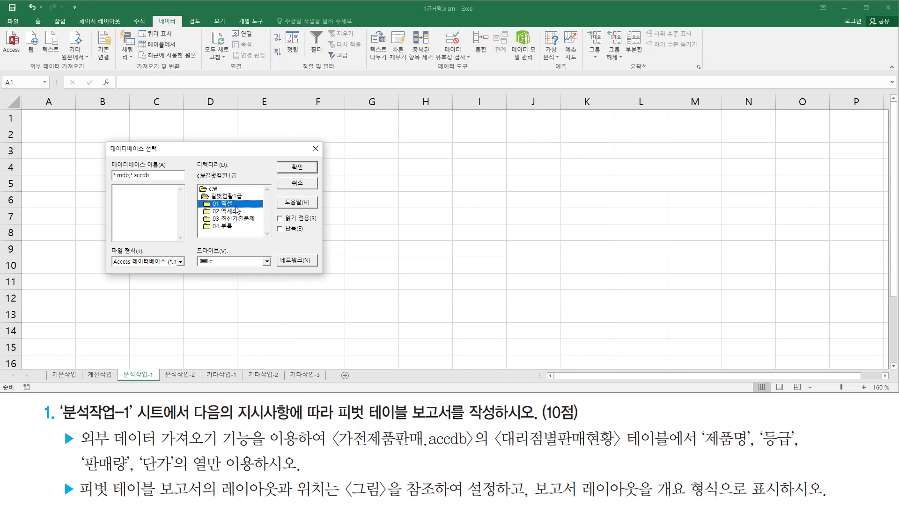
pyautogui.doubleClick(226, 205)
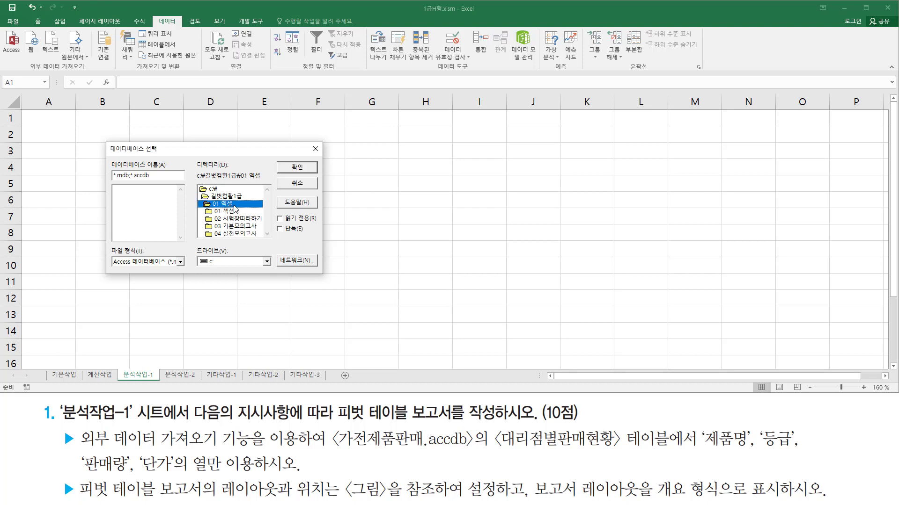
pyautogui.click(230, 234)
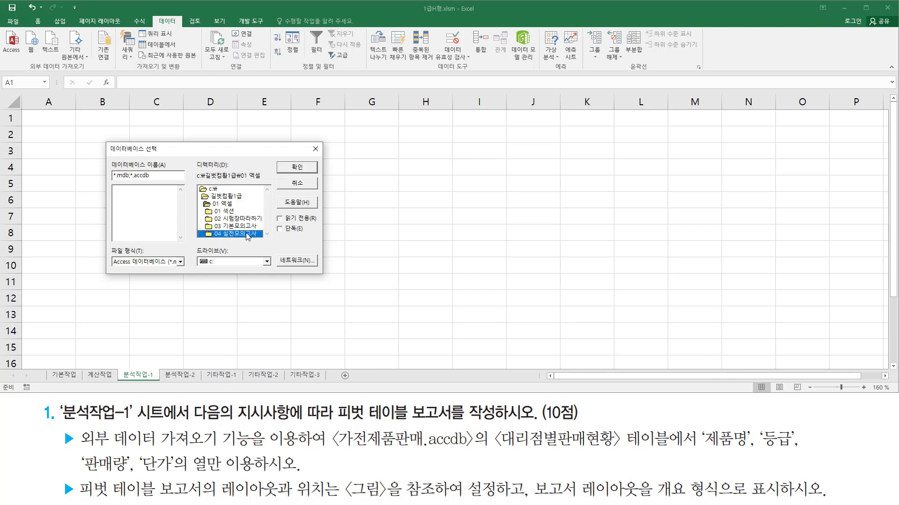
pyautogui.doubleClick(248, 234)
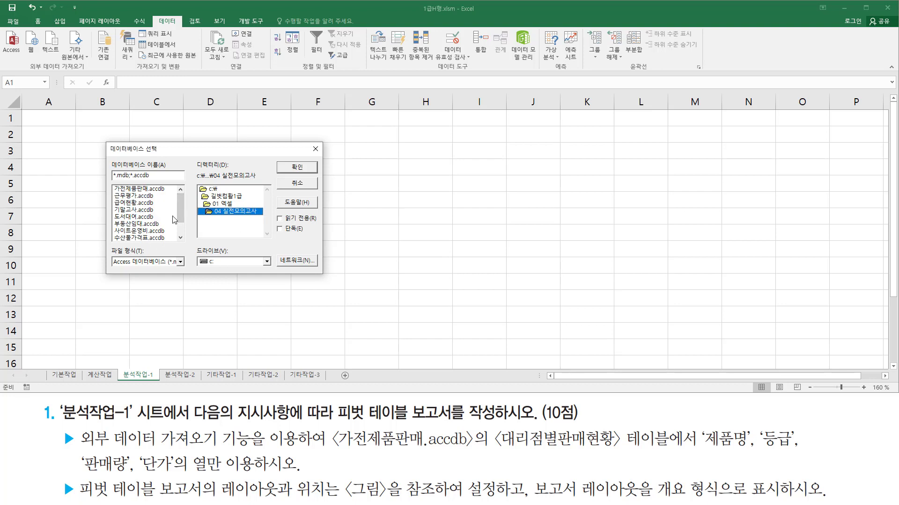
pyautogui.click(137, 189)
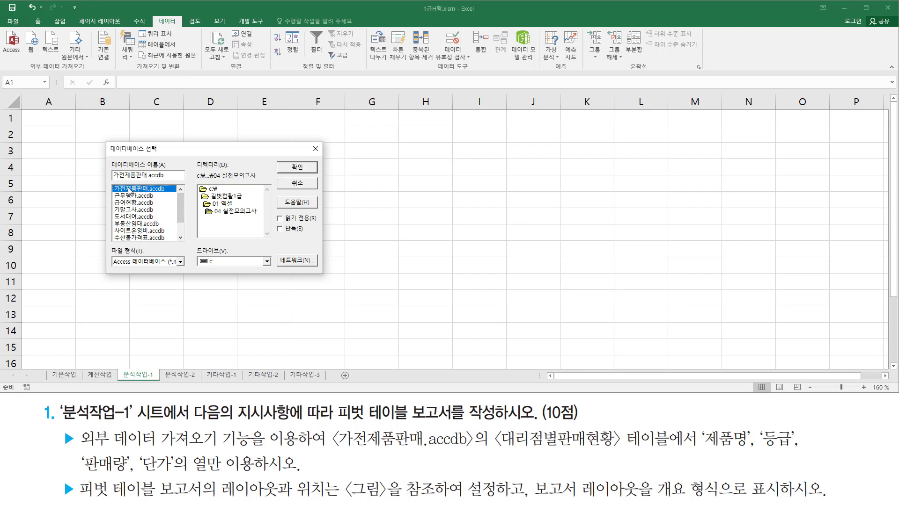
pyautogui.click(310, 169)
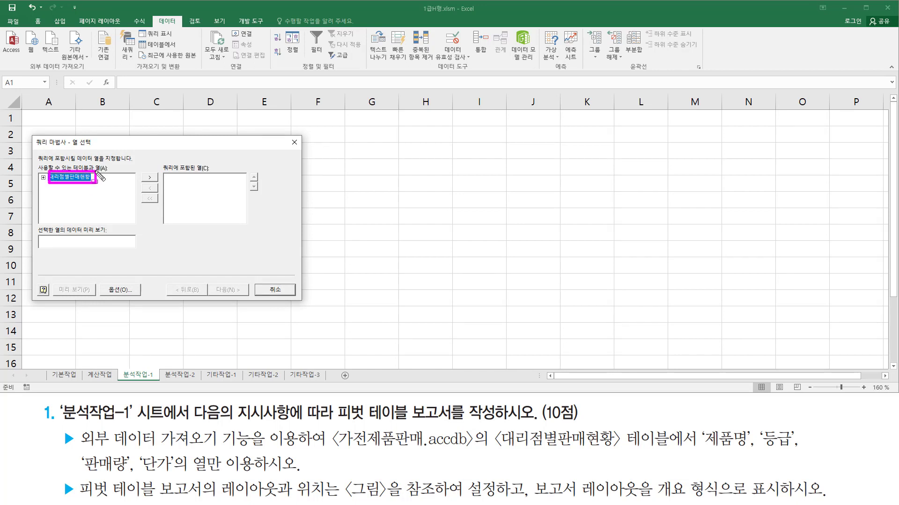
# Add the columns 제품명, 등급, 판매량 and 단가 from the 대리점별판매현황 table to the query.
pyautogui.click(44, 178)
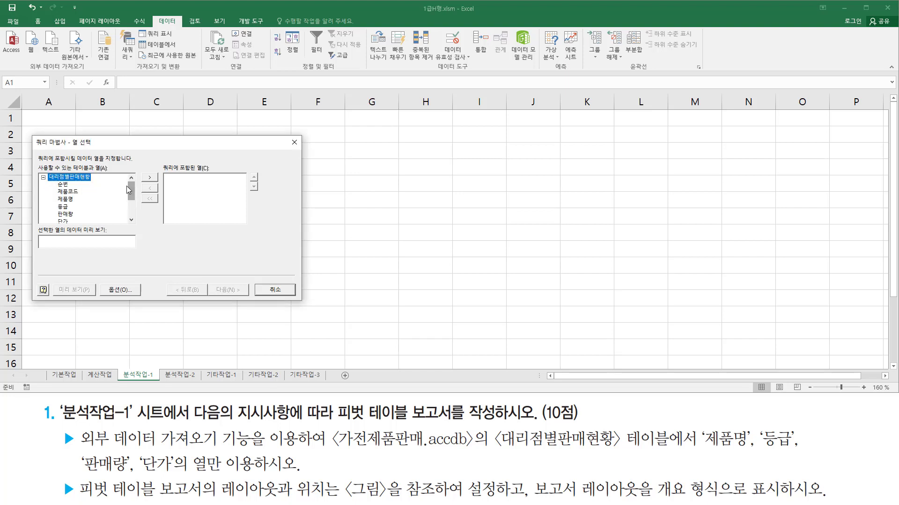
pyautogui.scroll(-2, 134, 201)
pyautogui.scroll(2, 136, 196)
pyautogui.moveTo(701, 451); pyautogui.dragTo(795, 450)
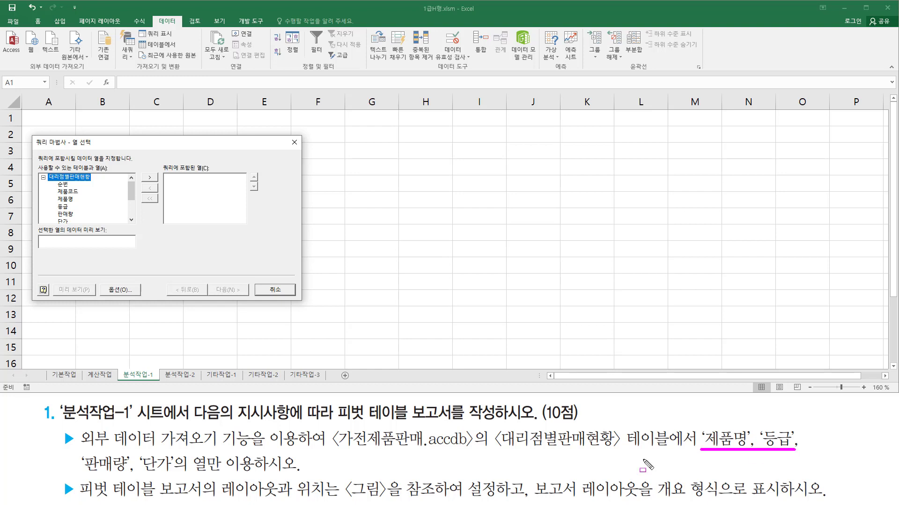
pyautogui.moveTo(81, 474); pyautogui.dragTo(176, 475)
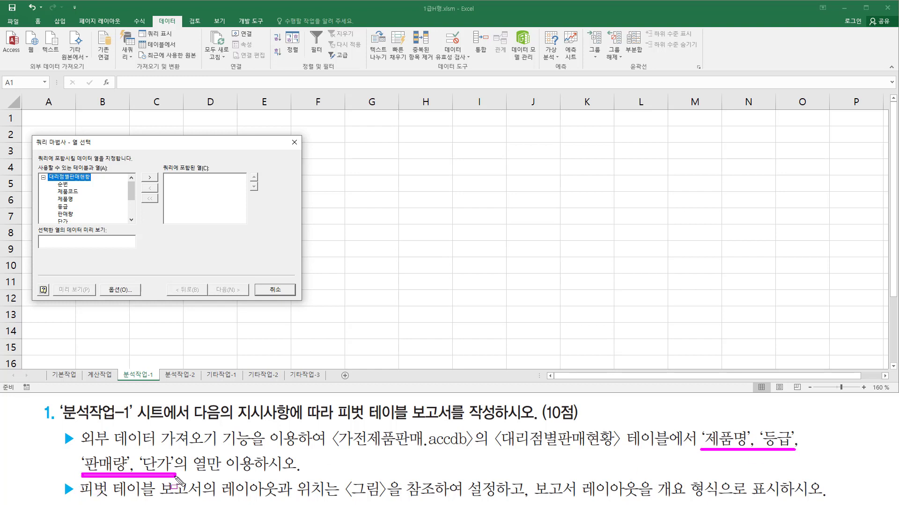
pyautogui.press('Escape')
pyautogui.click(69, 200)
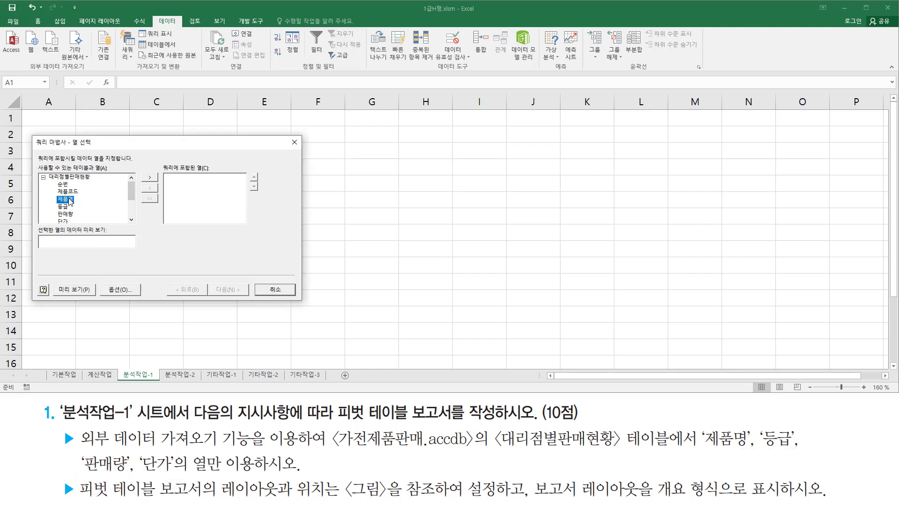
pyautogui.doubleClick(69, 200)
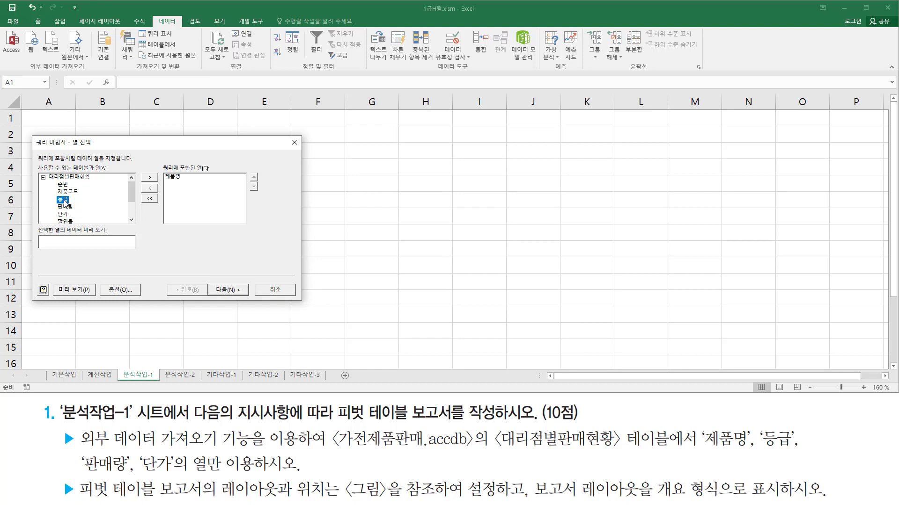
pyautogui.doubleClick(64, 201)
pyautogui.doubleClick(66, 203)
pyautogui.doubleClick(66, 203)
pyautogui.hotkey('ctrl', '2')
pyautogui.moveTo(162, 171)
pyautogui.mouseDown()
pyautogui.moveTo(169, 204)
pyautogui.moveTo(187, 205)
pyautogui.mouseUp()
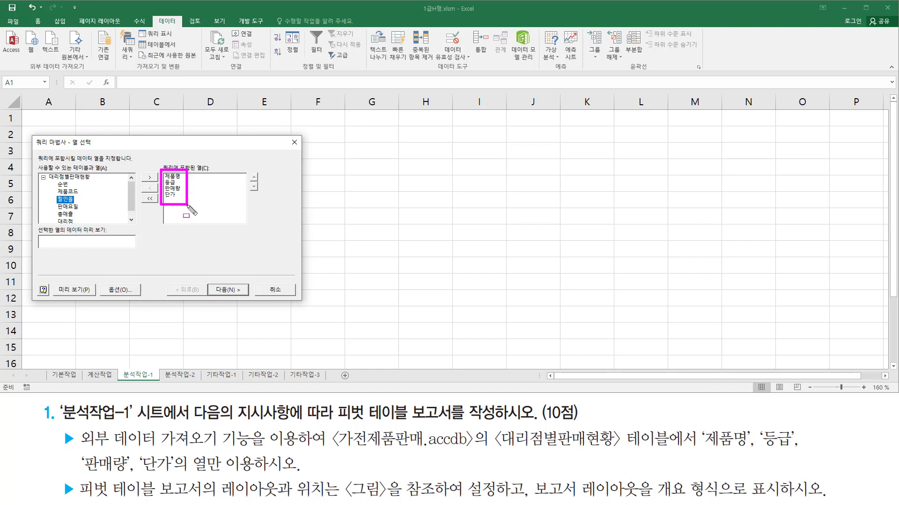
# Accept the four selected query columns and continue without setting any data filter or sort order.
pyautogui.moveTo(213, 280); pyautogui.dragTo(247, 302)
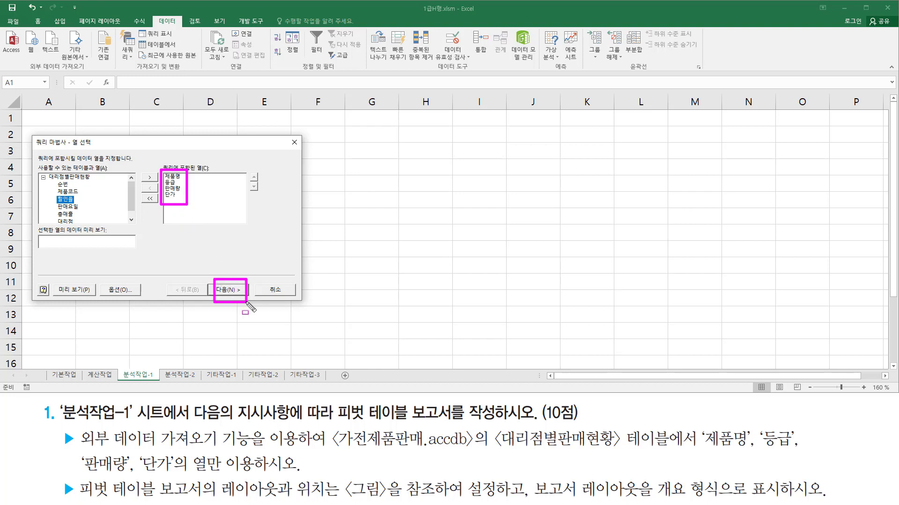
pyautogui.press('Escape')
pyautogui.click(236, 290)
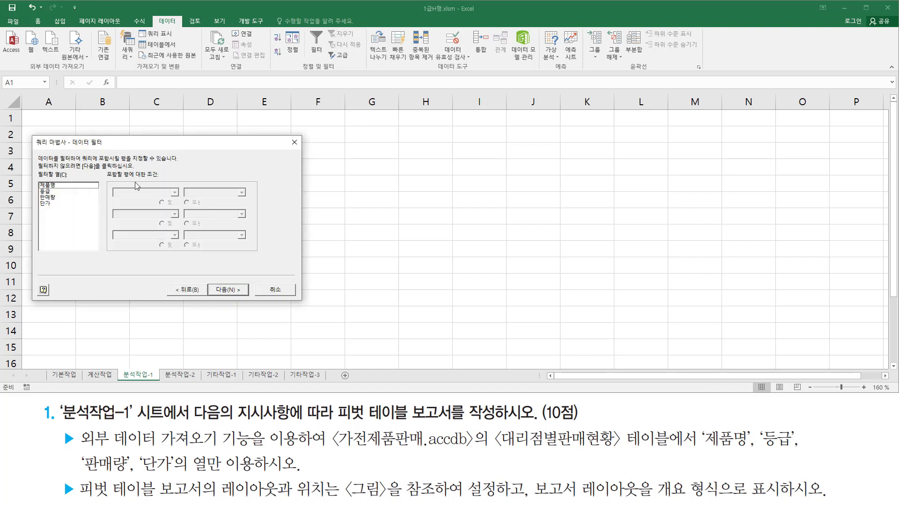
pyautogui.hotkey('ctrl', '2')
pyautogui.moveTo(71, 147); pyautogui.dragTo(104, 147)
pyautogui.moveTo(209, 276); pyautogui.dragTo(249, 303)
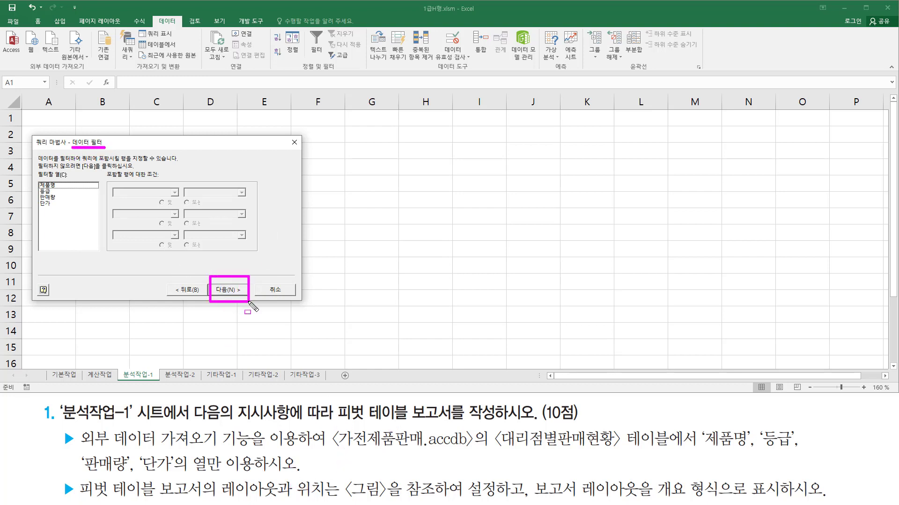
pyautogui.click(237, 291)
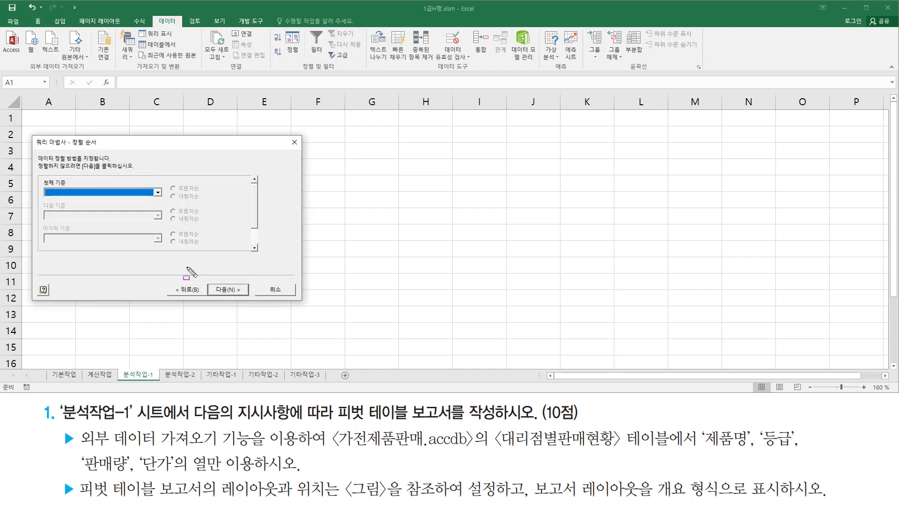
pyautogui.moveTo(69, 149); pyautogui.dragTo(104, 149)
pyautogui.moveTo(213, 276); pyautogui.dragTo(249, 300)
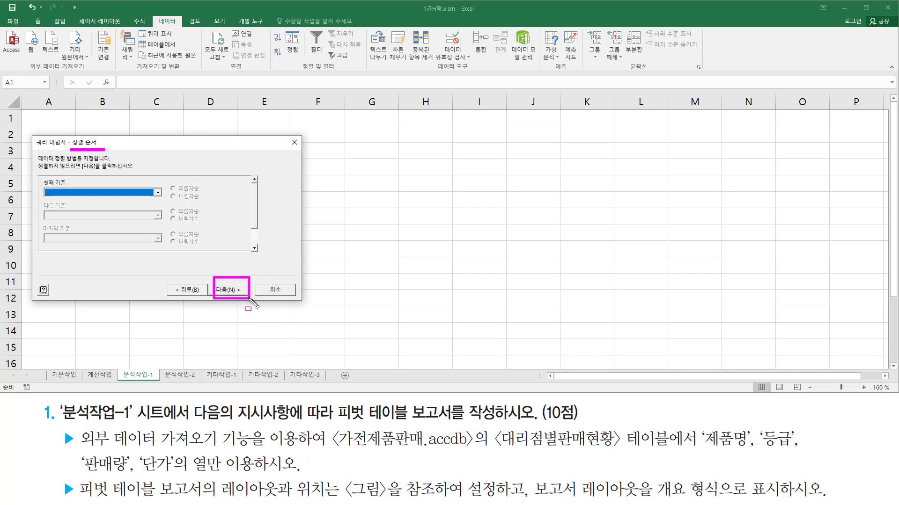
pyautogui.click(229, 290)
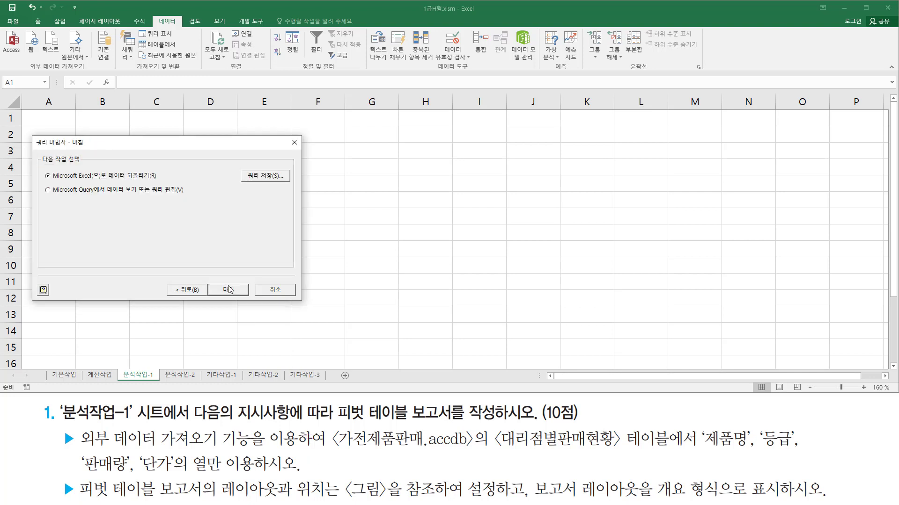
# Finish the query with the option to return the data to Microsoft Excel.
pyautogui.moveTo(66, 147); pyautogui.dragTo(93, 149)
pyautogui.moveTo(51, 180); pyautogui.dragTo(162, 180)
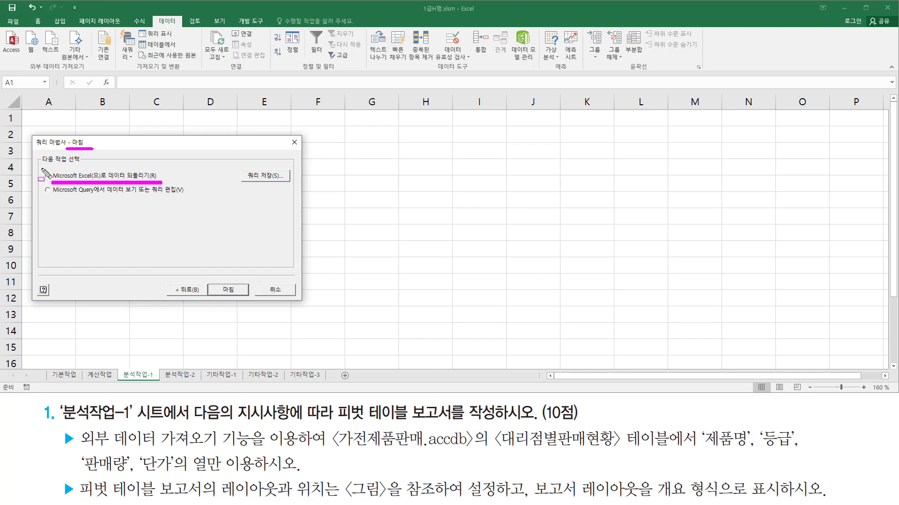
pyautogui.moveTo(41, 168); pyautogui.dragTo(53, 180)
pyautogui.moveTo(211, 280); pyautogui.dragTo(243, 300)
pyautogui.press('Escape')
pyautogui.click(228, 290)
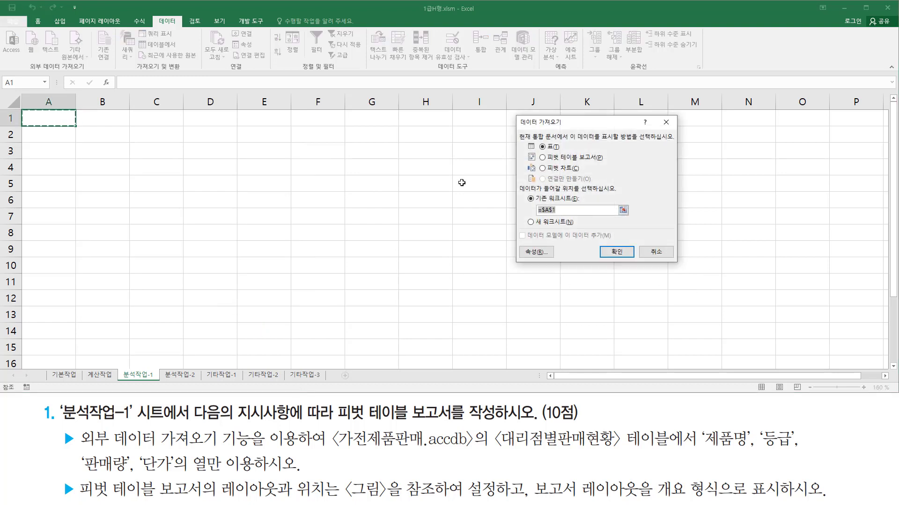
# Choose a PivotTable report as the way to display the imported data.
pyautogui.hotkey('ctrl', 'shift', 'd')
pyautogui.moveTo(515, 114)
pyautogui.mouseDown()
pyautogui.moveTo(545, 226)
pyautogui.moveTo(683, 271)
pyautogui.mouseUp()
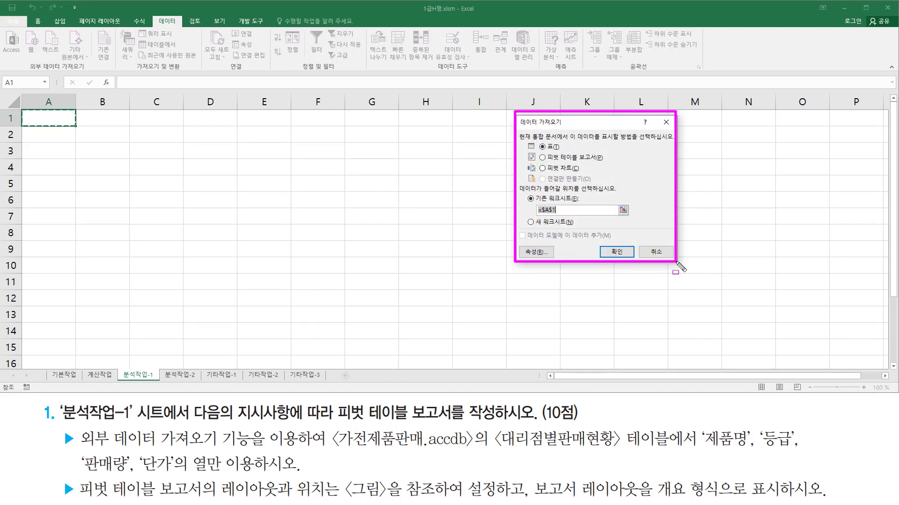
pyautogui.press('Escape')
pyautogui.hotkey('ctrl', 'shift', 'd')
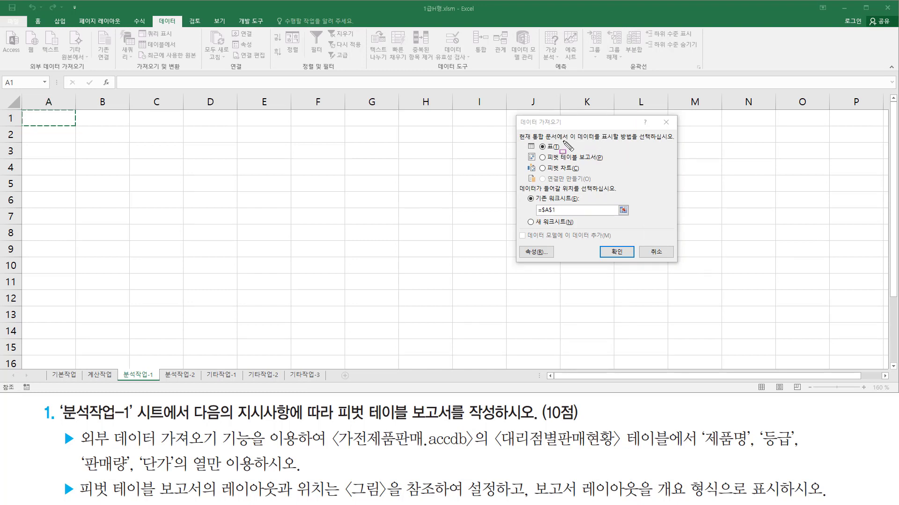
pyautogui.moveTo(572, 139); pyautogui.dragTo(660, 139)
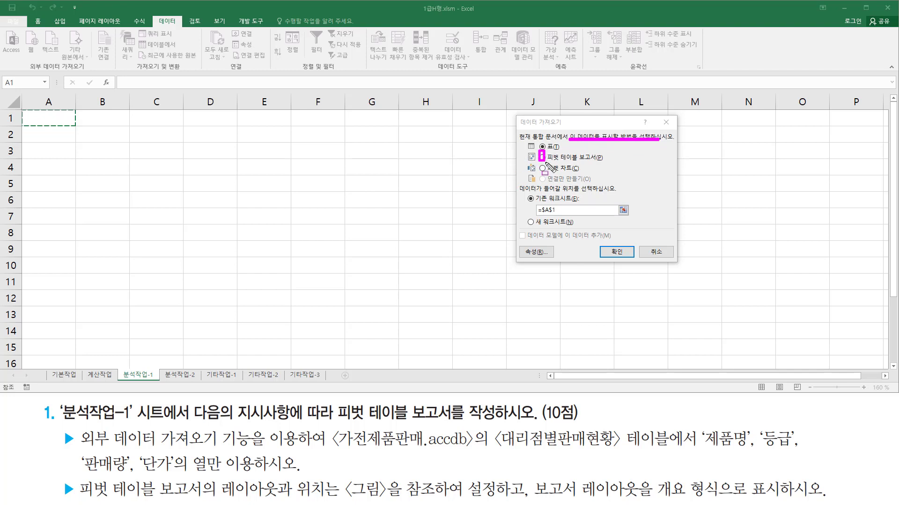
pyautogui.moveTo(538, 151); pyautogui.dragTo(613, 163)
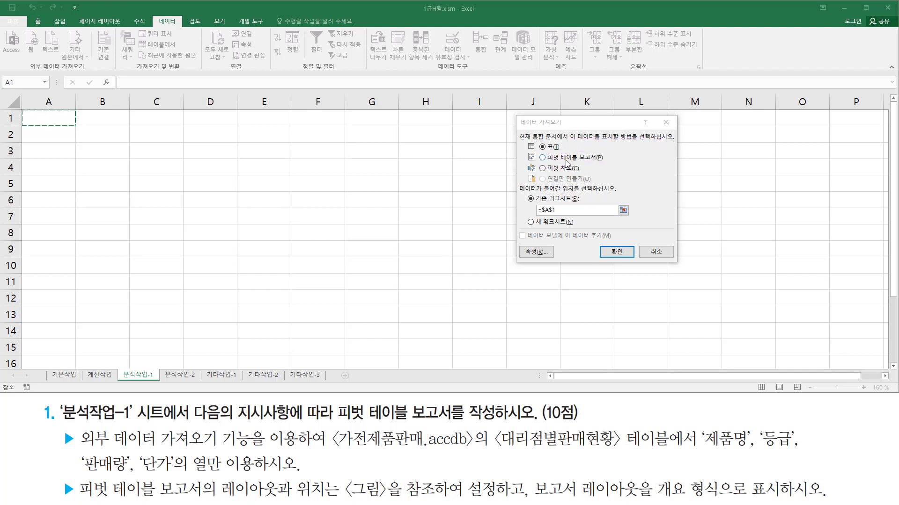
pyautogui.click(567, 160)
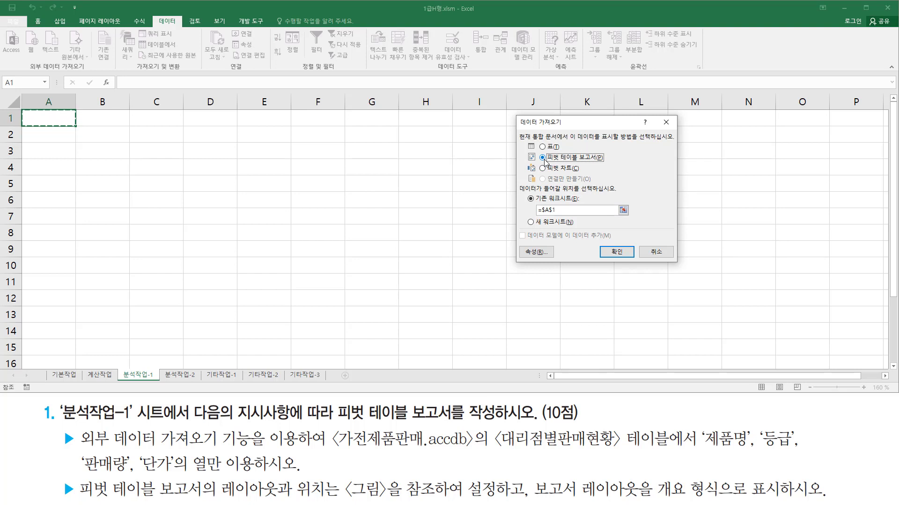
pyautogui.moveTo(515, 182); pyautogui.dragTo(626, 195)
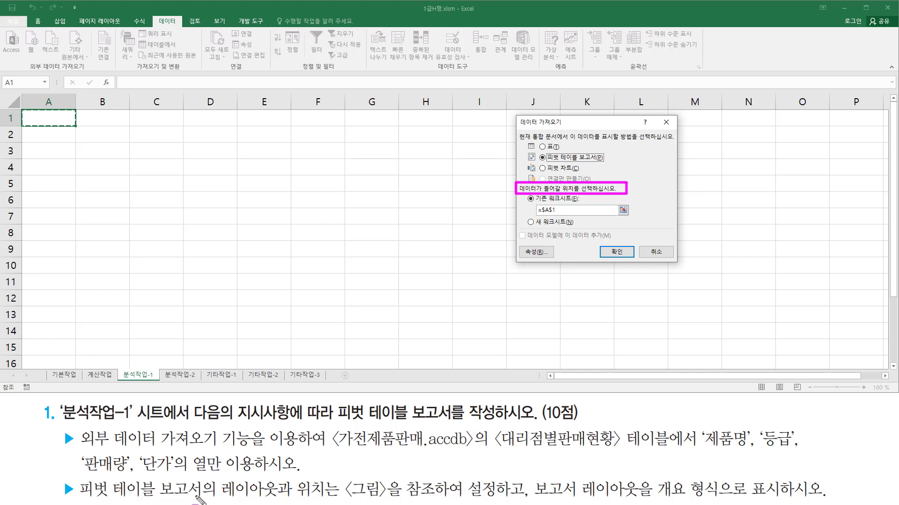
pyautogui.moveTo(213, 496); pyautogui.dragTo(496, 501)
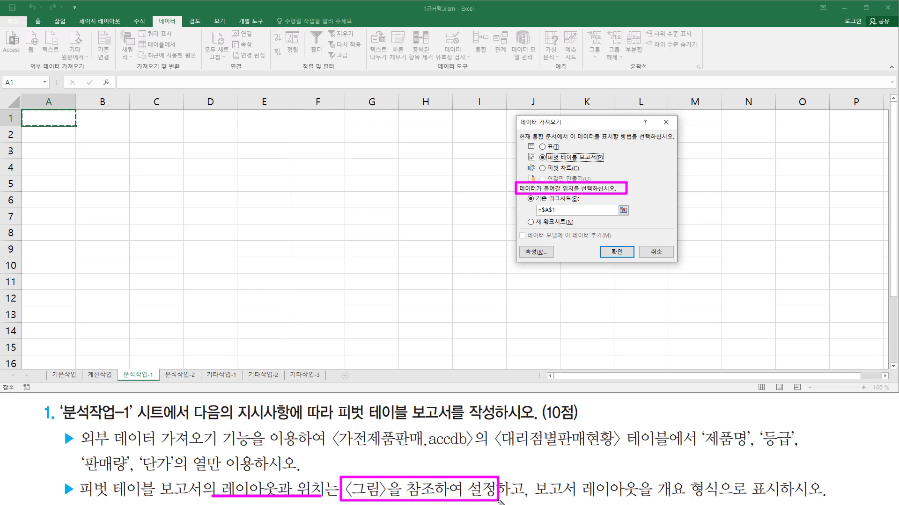
pyautogui.press('Escape')
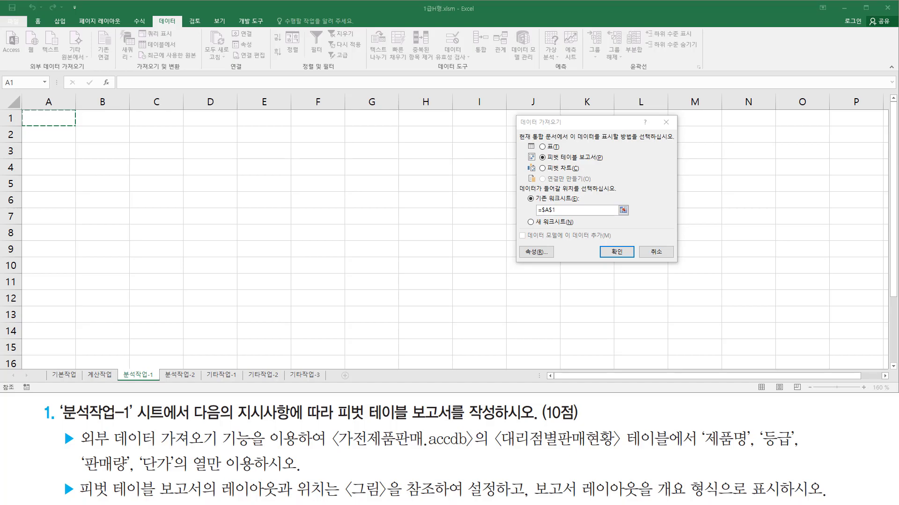
pyautogui.hotkey('alt', 'Tab')
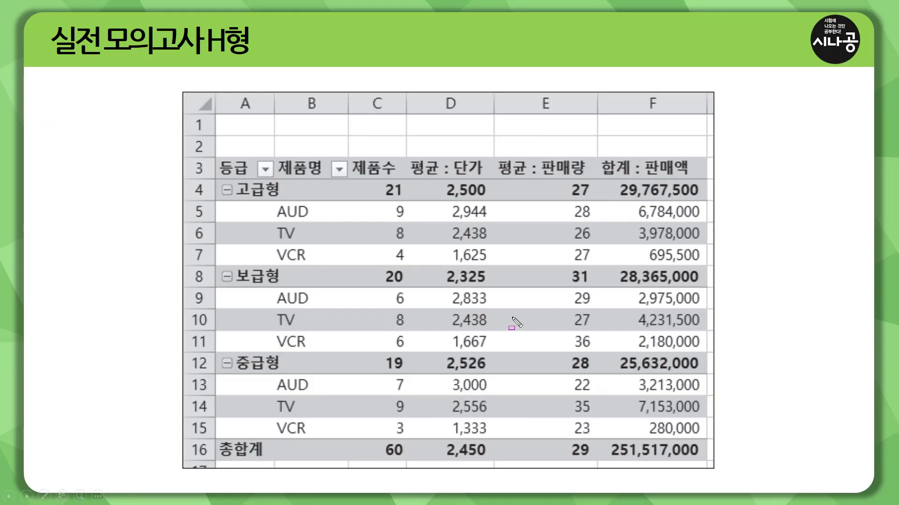
pyautogui.hotkey('ctrl', 'p')
pyautogui.moveTo(349, 176)
pyautogui.mouseDown()
pyautogui.moveTo(382, 211)
pyautogui.moveTo(587, 276)
pyautogui.moveTo(688, 414)
pyautogui.moveTo(705, 466)
pyautogui.mouseUp()
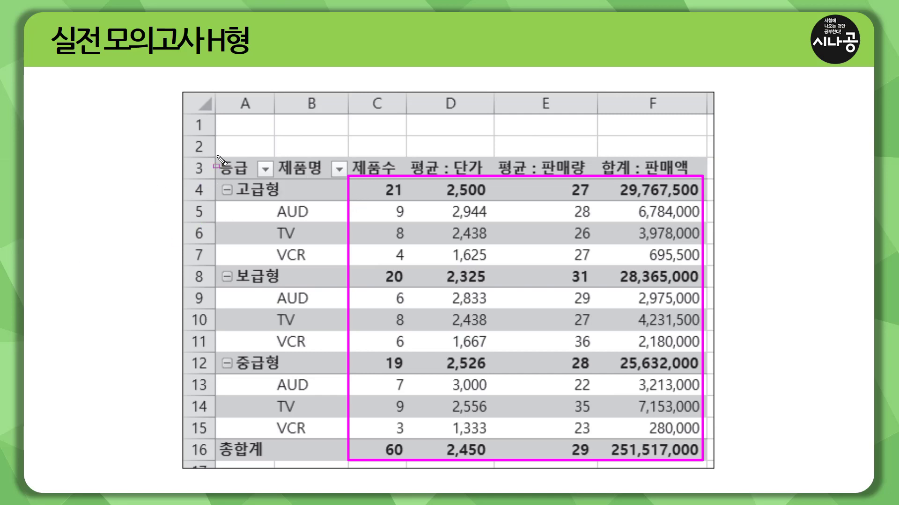
pyautogui.moveTo(228, 179)
pyautogui.mouseDown()
pyautogui.moveTo(271, 207)
pyautogui.moveTo(278, 200)
pyautogui.mouseUp()
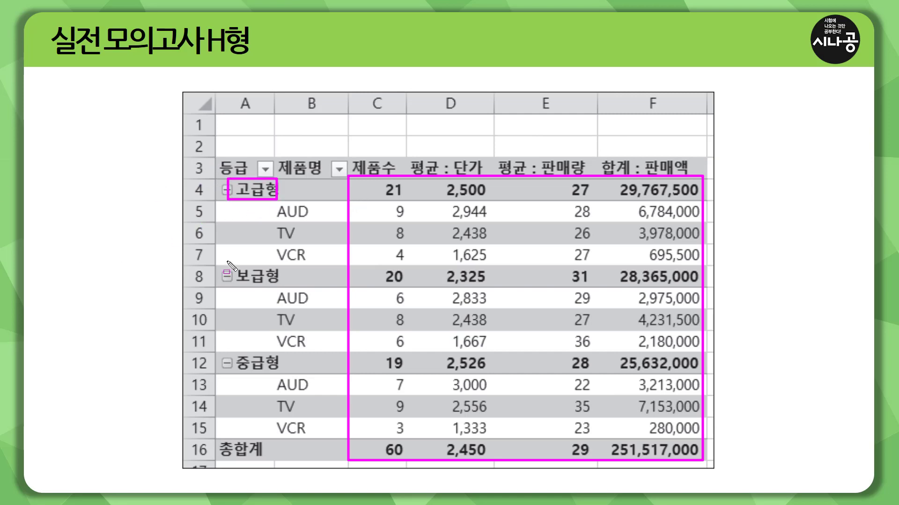
pyautogui.moveTo(226, 261); pyautogui.dragTo(305, 288)
pyautogui.moveTo(232, 353); pyautogui.dragTo(288, 374)
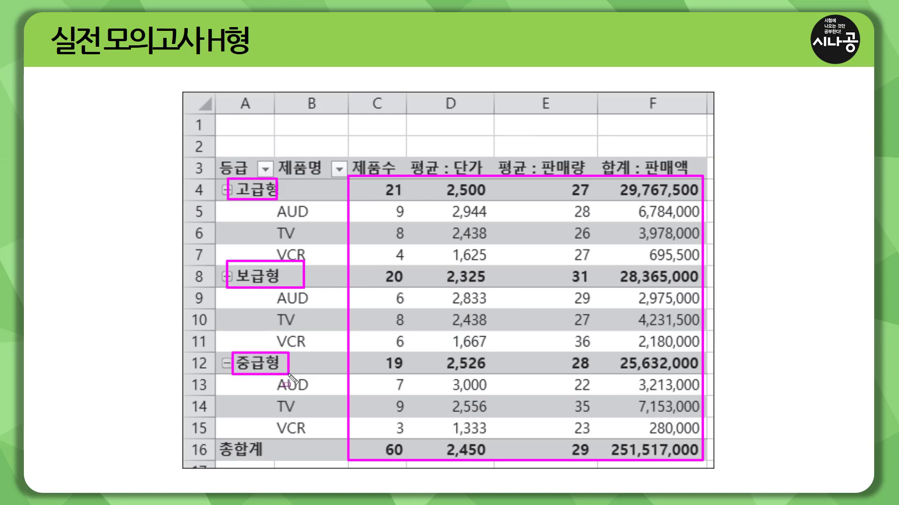
pyautogui.moveTo(216, 154)
pyautogui.mouseDown()
pyautogui.moveTo(264, 190)
pyautogui.moveTo(253, 179)
pyautogui.moveTo(285, 160)
pyautogui.moveTo(328, 173)
pyautogui.mouseUp()
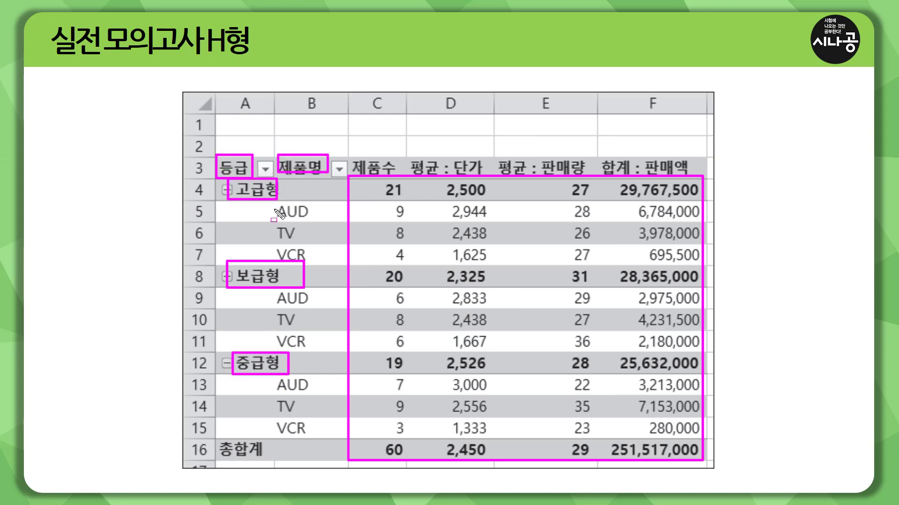
pyautogui.moveTo(274, 200); pyautogui.dragTo(310, 264)
pyautogui.moveTo(278, 293); pyautogui.dragTo(309, 345)
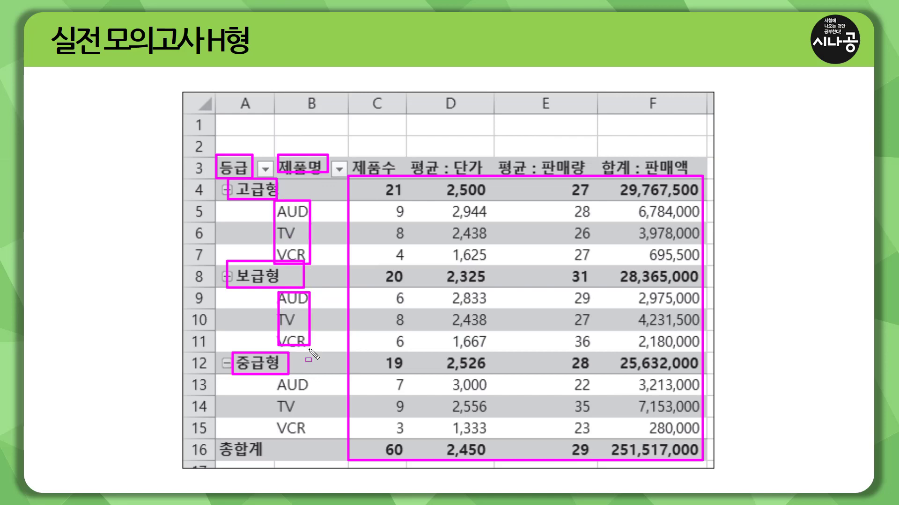
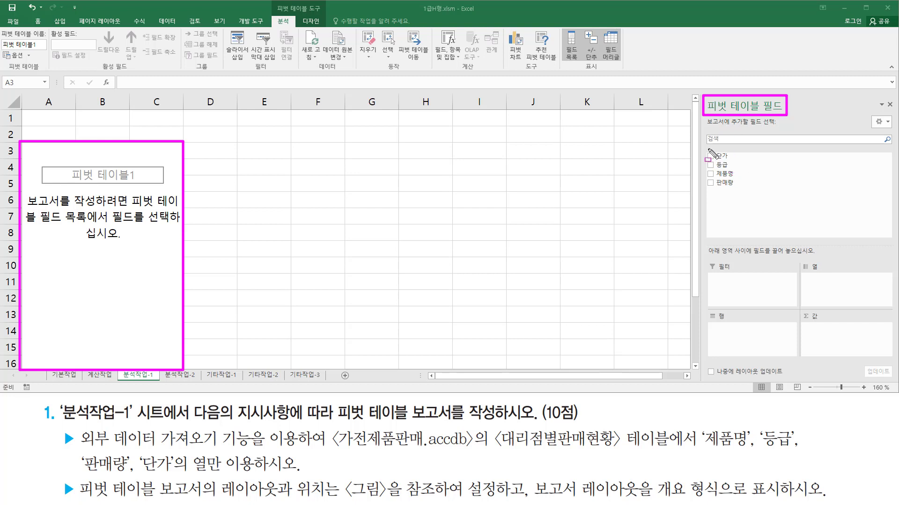
# Add 등급 and 제품명 to the pivot table's row area, with 등급 as the outer field.
pyautogui.moveTo(707, 148)
pyautogui.mouseDown()
pyautogui.moveTo(716, 182)
pyautogui.moveTo(740, 192)
pyautogui.mouseUp()
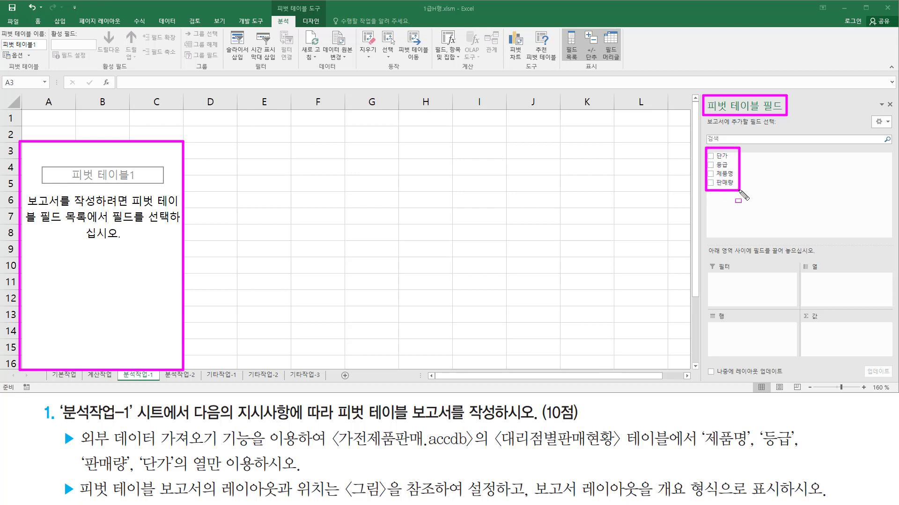
pyautogui.moveTo(705, 258)
pyautogui.mouseDown()
pyautogui.moveTo(720, 331)
pyautogui.moveTo(896, 365)
pyautogui.mouseUp()
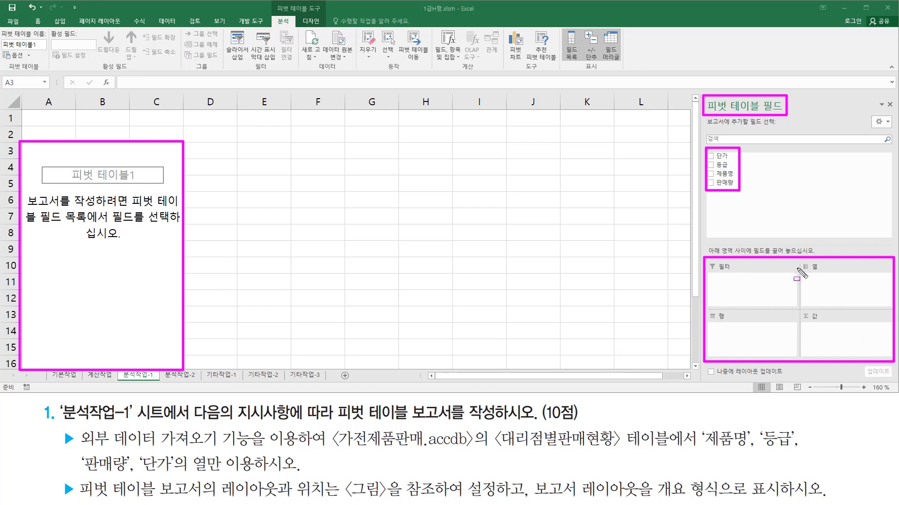
pyautogui.press('Escape')
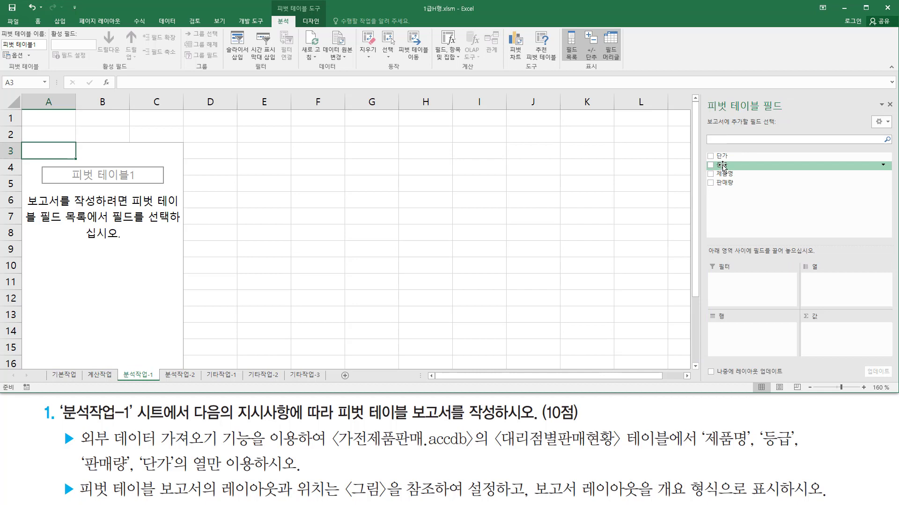
pyautogui.moveTo(723, 165); pyautogui.dragTo(757, 338)
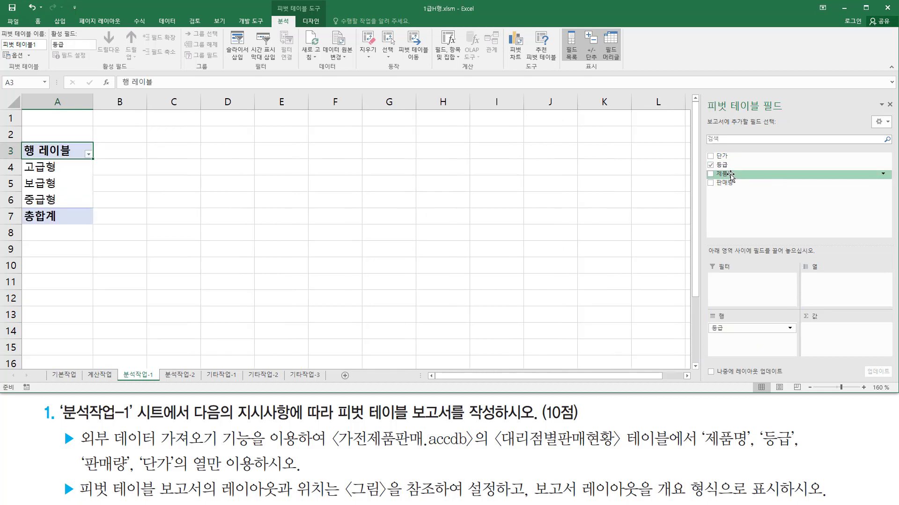
pyautogui.moveTo(730, 176); pyautogui.dragTo(766, 337)
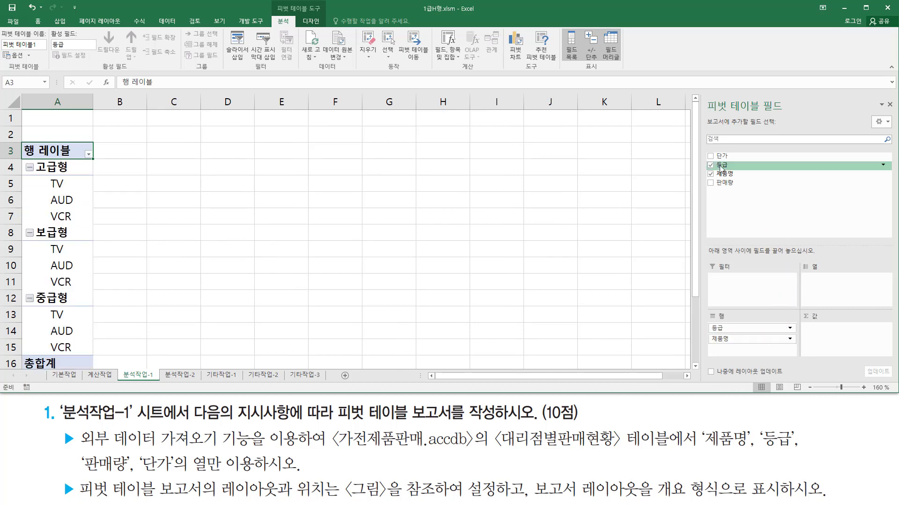
pyautogui.moveTo(713, 155)
pyautogui.mouseDown()
pyautogui.moveTo(723, 185)
pyautogui.moveTo(736, 188)
pyautogui.mouseUp()
pyautogui.press('Escape')
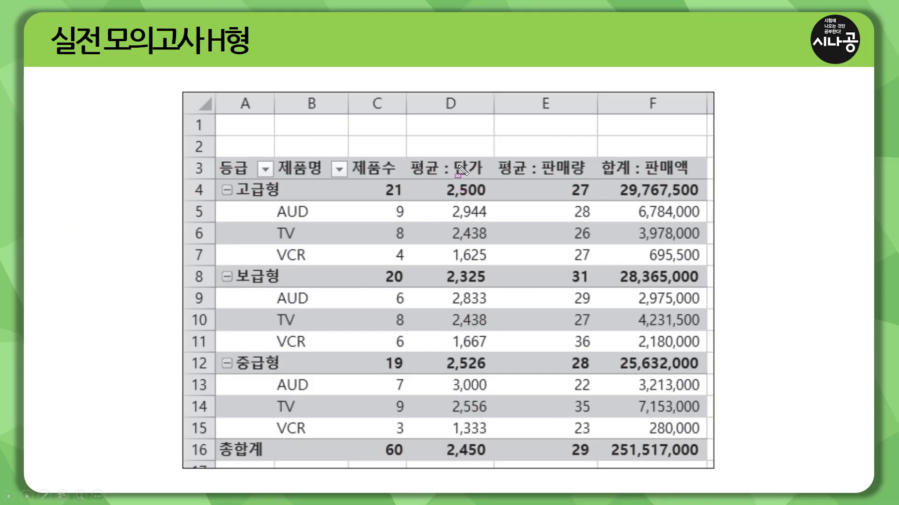
pyautogui.moveTo(452, 156); pyautogui.dragTo(481, 180)
pyautogui.moveTo(538, 155); pyautogui.dragTo(587, 178)
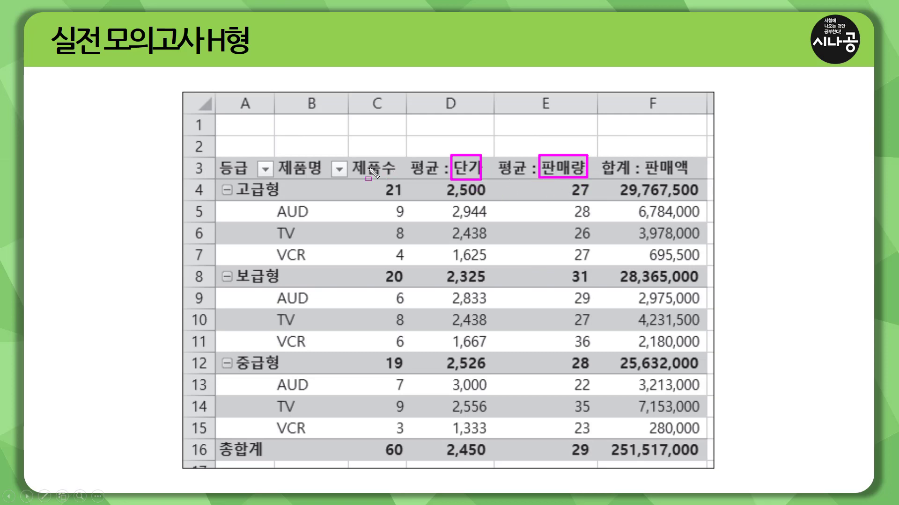
pyautogui.moveTo(352, 175); pyautogui.dragTo(393, 176)
pyautogui.moveTo(646, 177); pyautogui.dragTo(692, 178)
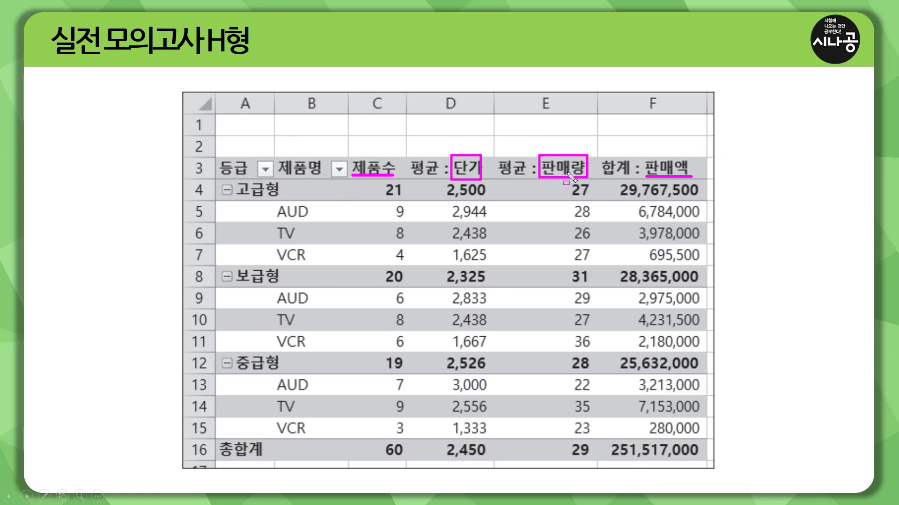
pyautogui.moveTo(412, 176); pyautogui.dragTo(439, 176)
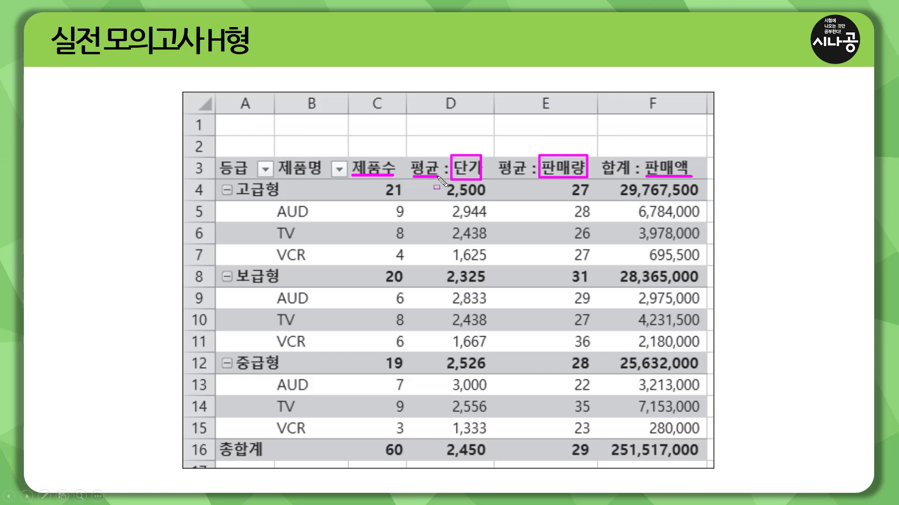
pyautogui.moveTo(497, 176); pyautogui.dragTo(522, 176)
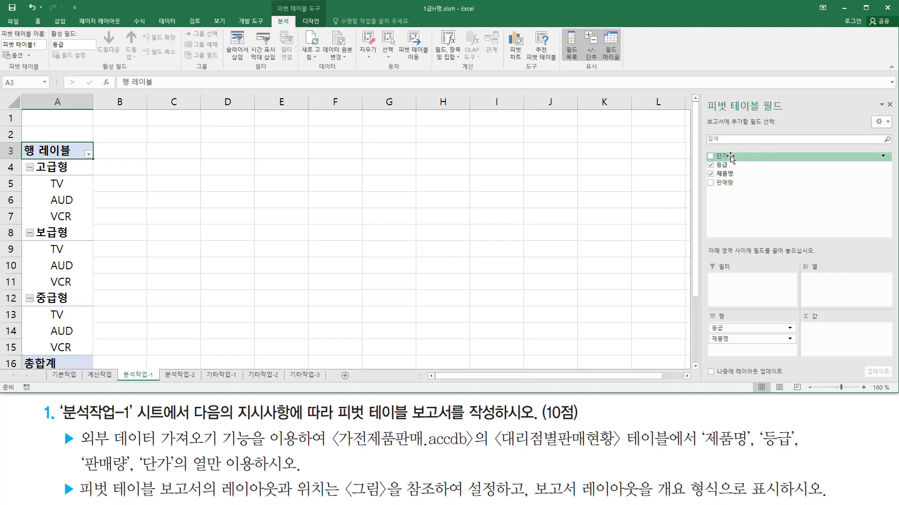
# Add 단가 and 판매량 to the pivot table's values area, in that order.
pyautogui.moveTo(730, 158); pyautogui.dragTo(836, 335)
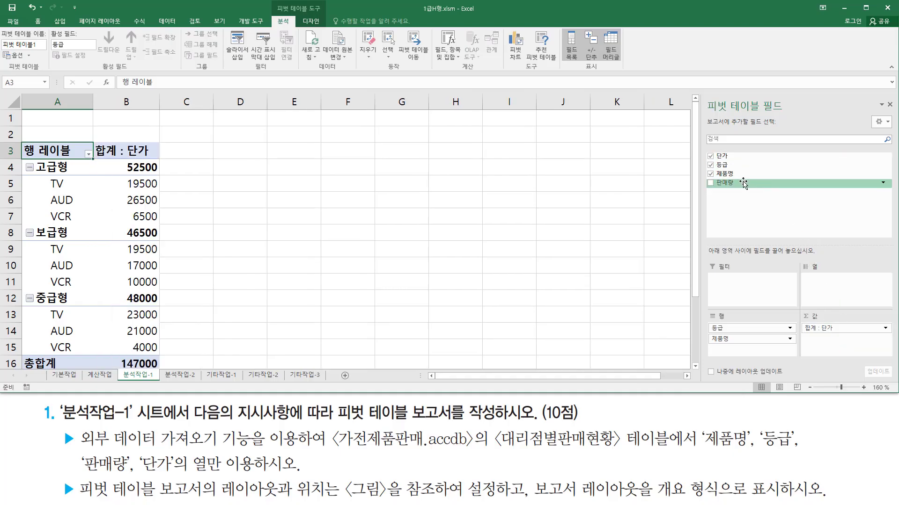
pyautogui.moveTo(743, 184); pyautogui.dragTo(849, 351)
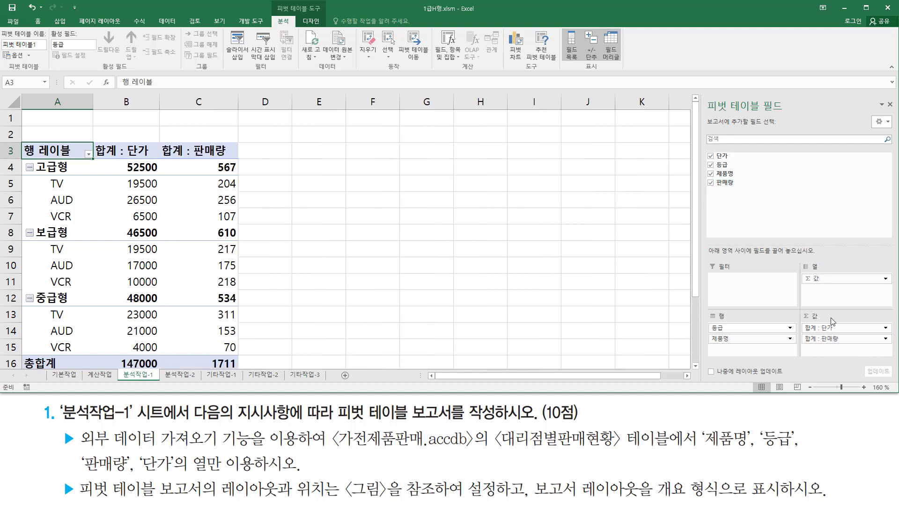
pyautogui.moveTo(803, 327)
pyautogui.mouseDown()
pyautogui.moveTo(815, 344)
pyautogui.moveTo(849, 353)
pyautogui.moveTo(16, 145)
pyautogui.moveTo(243, 346)
pyautogui.mouseUp()
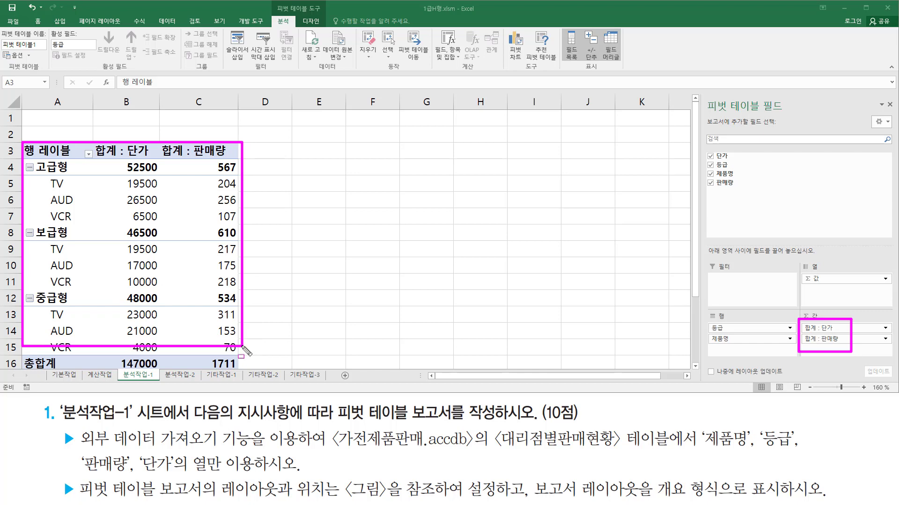
pyautogui.press('Escape')
pyautogui.moveTo(96, 157); pyautogui.dragTo(234, 158)
pyautogui.moveTo(161, 155)
pyautogui.mouseDown()
pyautogui.moveTo(169, 140)
pyautogui.moveTo(185, 156)
pyautogui.mouseUp()
pyautogui.moveTo(94, 146); pyautogui.dragTo(122, 160)
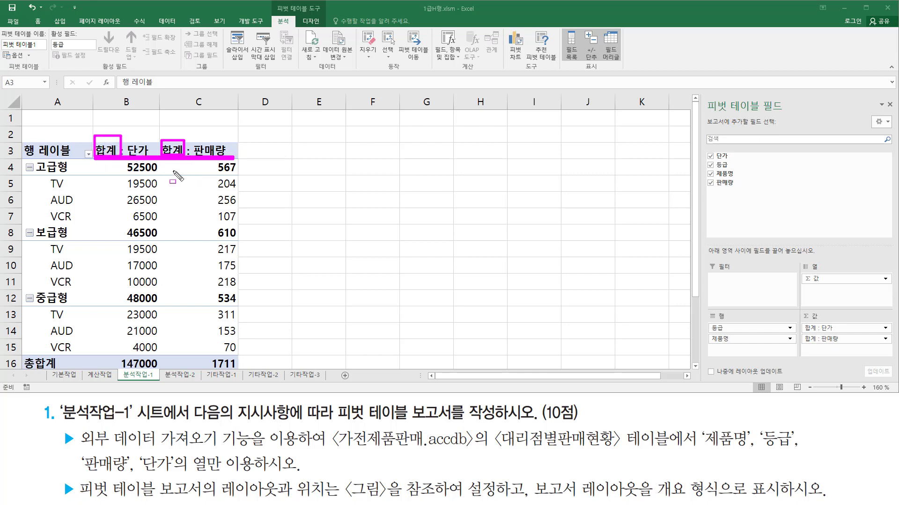
pyautogui.press('Escape')
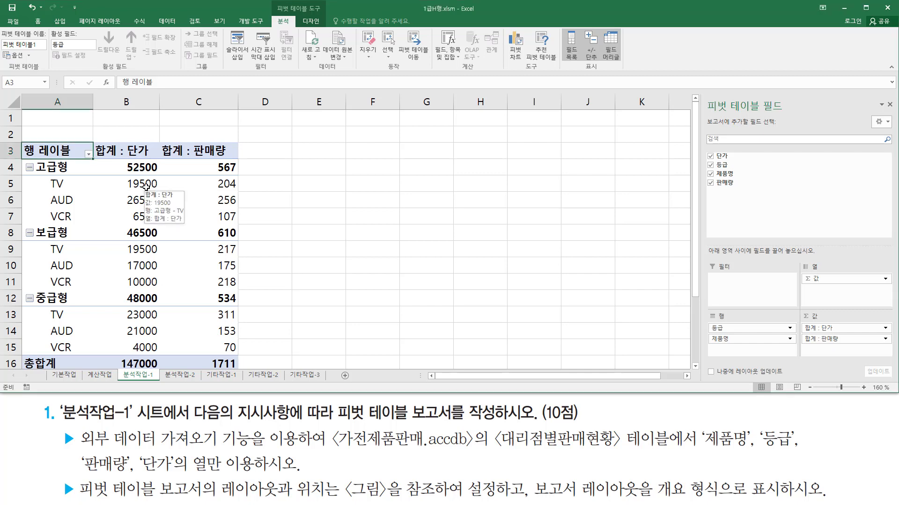
# Change the summary function of the pivot table's 단가 values to average (평균).
pyautogui.click(143, 184)
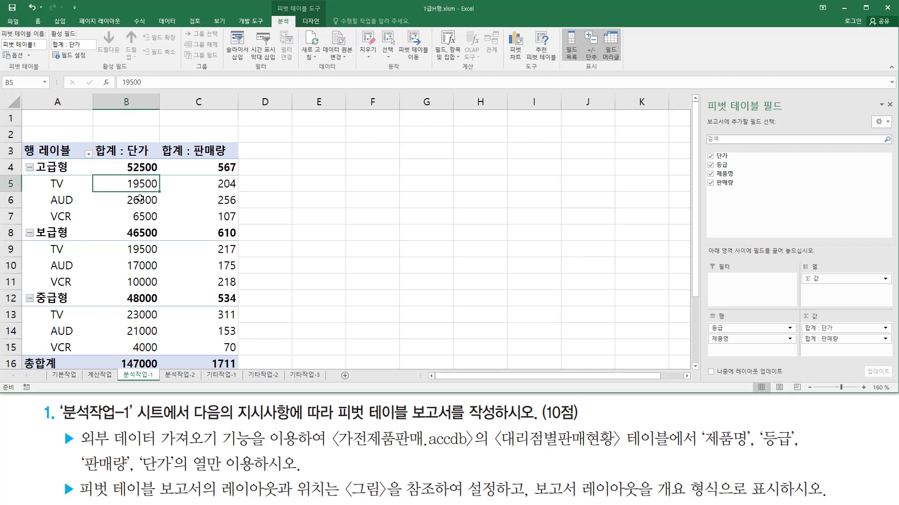
pyautogui.click(140, 199)
pyautogui.press('Up')
pyautogui.click(136, 200)
pyautogui.click(136, 218)
pyautogui.click(132, 244)
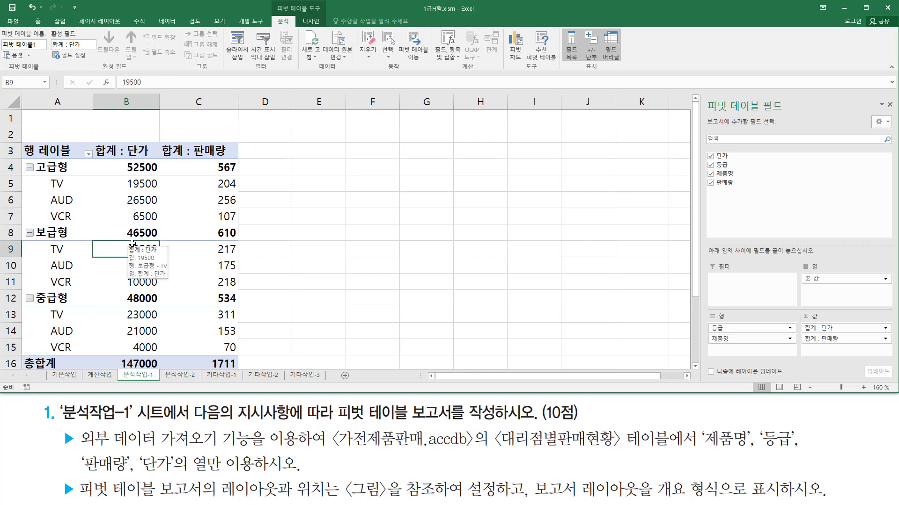
pyautogui.rightClick(133, 245)
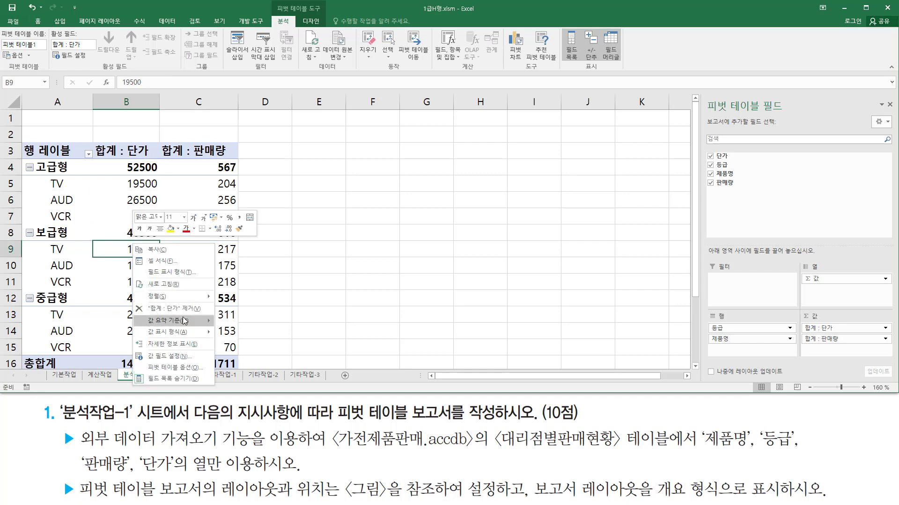
pyautogui.moveTo(184, 321)
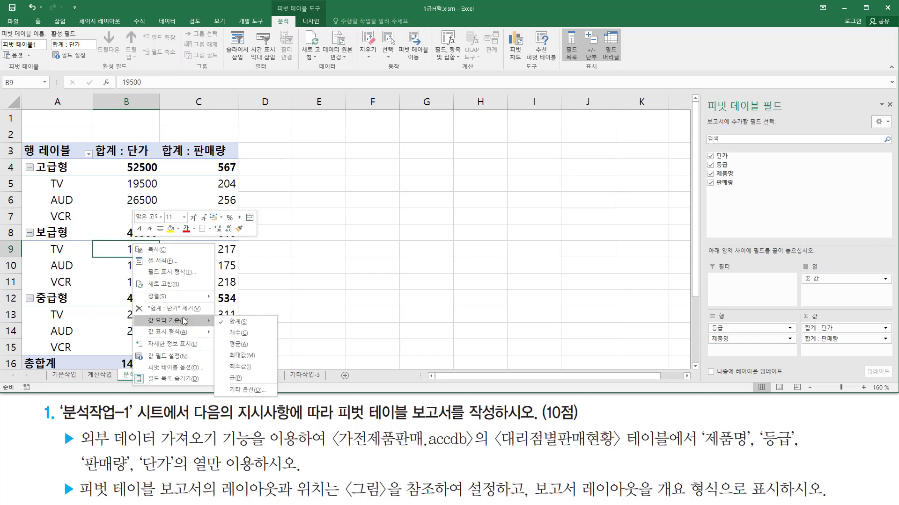
pyautogui.click(246, 344)
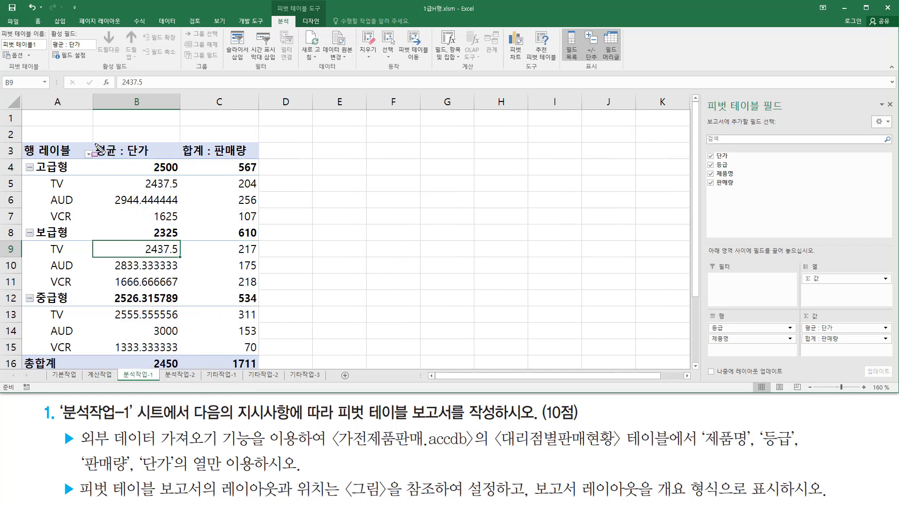
pyautogui.moveTo(89, 140)
pyautogui.mouseDown()
pyautogui.moveTo(161, 161)
pyautogui.moveTo(188, 309)
pyautogui.moveTo(180, 349)
pyautogui.mouseUp()
pyautogui.moveTo(184, 141); pyautogui.dragTo(255, 164)
pyautogui.press('Escape')
# Change the summary function of the pivot table's 판매량 values to average (평균).
pyautogui.click(248, 199)
pyautogui.click(249, 183)
pyautogui.click(242, 252)
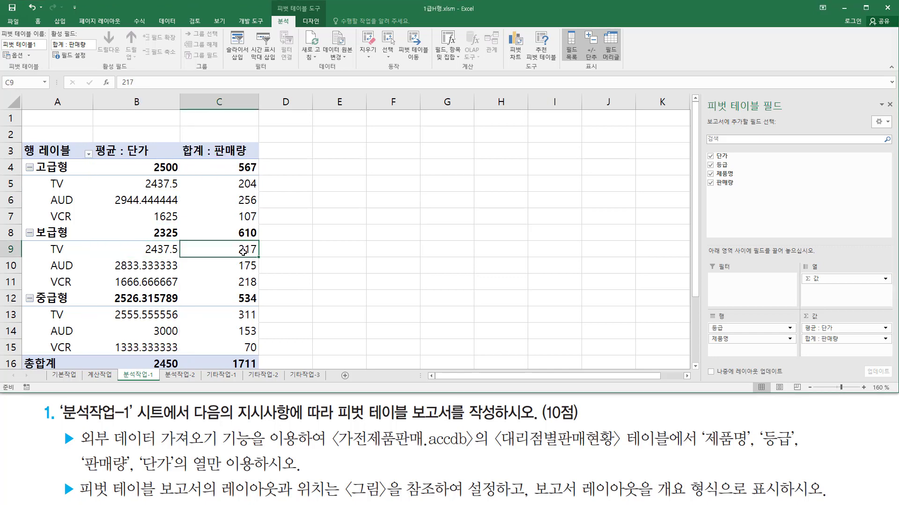
pyautogui.rightClick(244, 250)
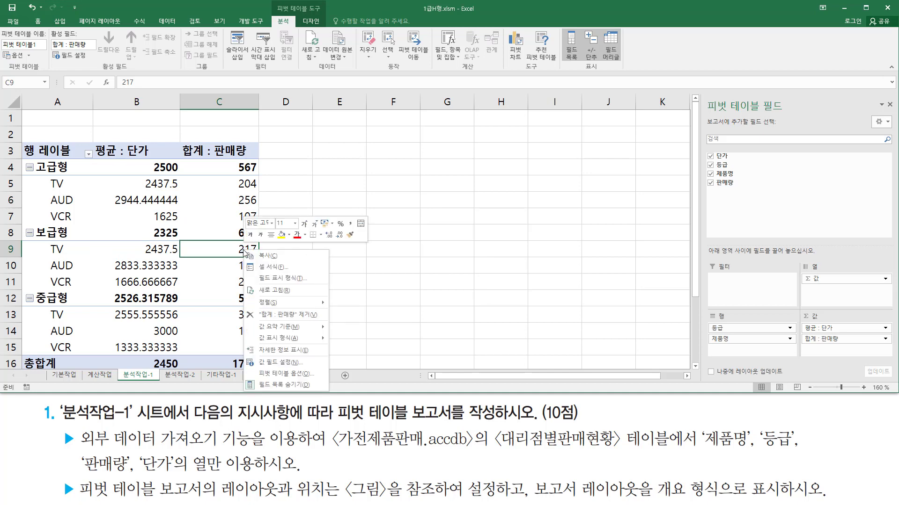
pyautogui.moveTo(309, 328)
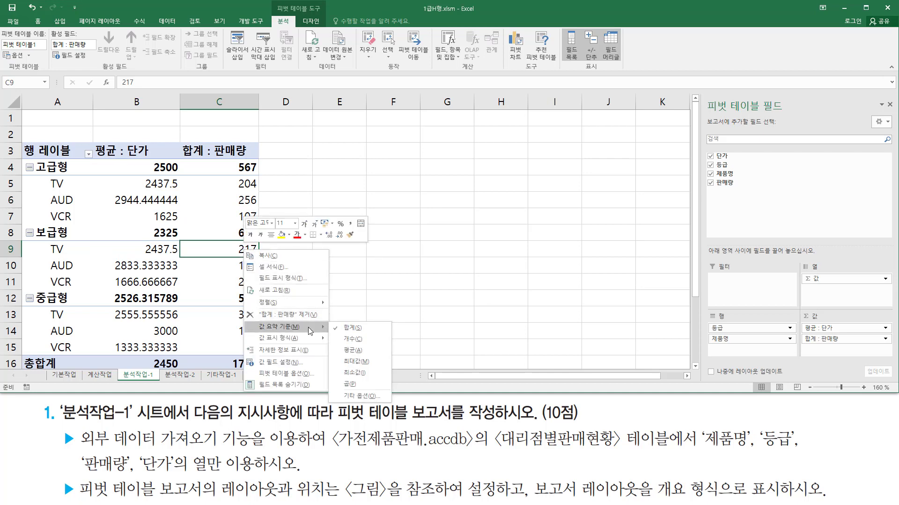
pyautogui.click(367, 352)
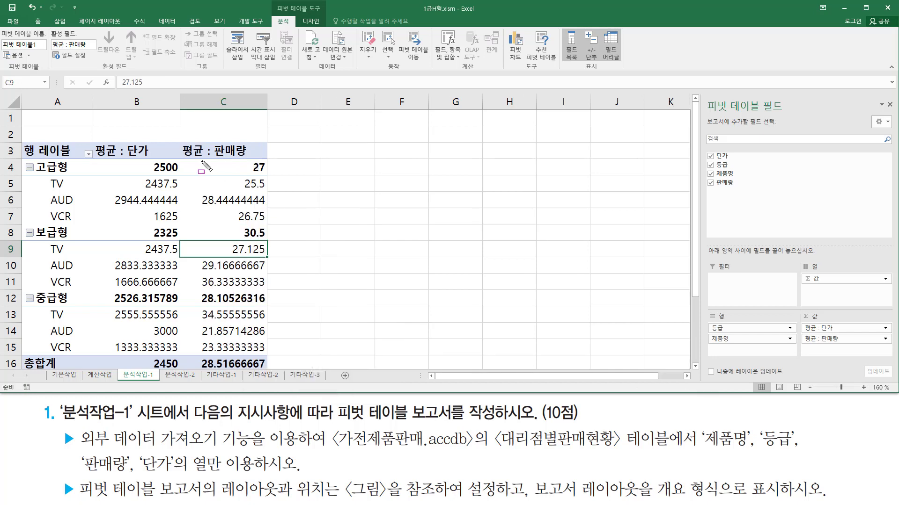
pyautogui.moveTo(182, 143); pyautogui.dragTo(274, 360)
pyautogui.press('Escape')
pyautogui.moveTo(527, 475)
pyautogui.mouseDown()
pyautogui.moveTo(654, 503)
pyautogui.moveTo(794, 502)
pyautogui.mouseUp()
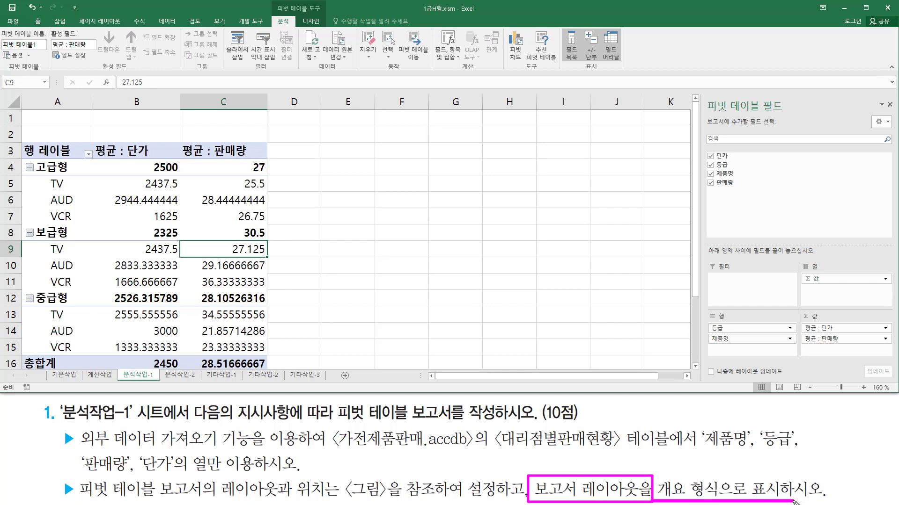
pyautogui.press('Escape')
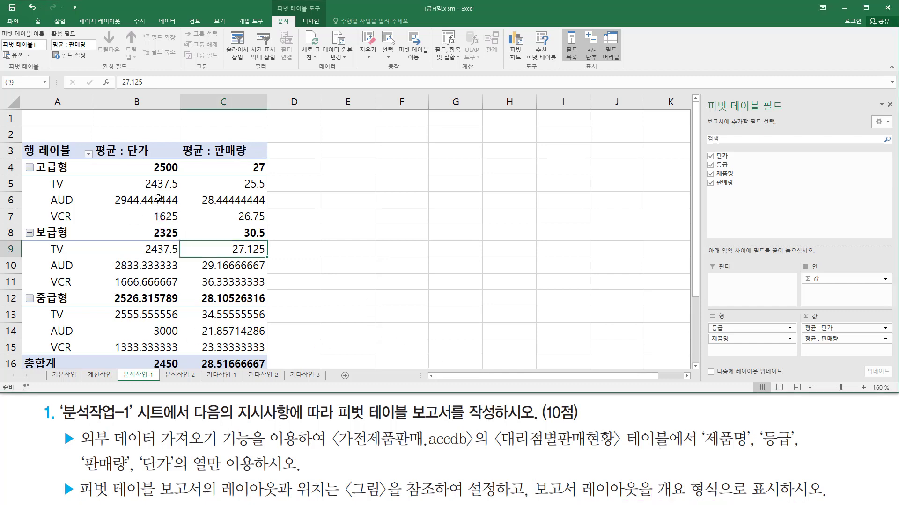
# Set the pivot table's report layout to outline form (개요 형식으로 표시).
pyautogui.click(149, 198)
pyautogui.click(215, 199)
pyautogui.click(168, 234)
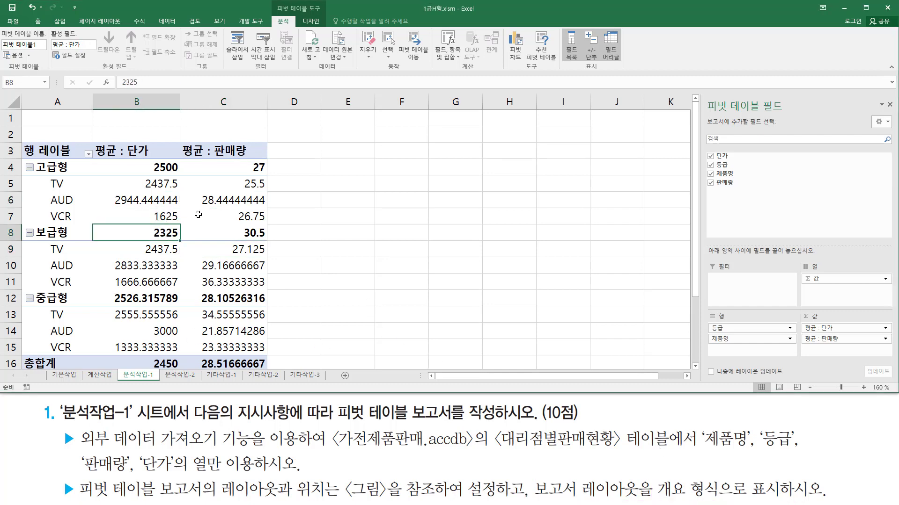
pyautogui.moveTo(276, 3)
pyautogui.mouseDown()
pyautogui.moveTo(326, 14)
pyautogui.moveTo(321, 27)
pyautogui.mouseUp()
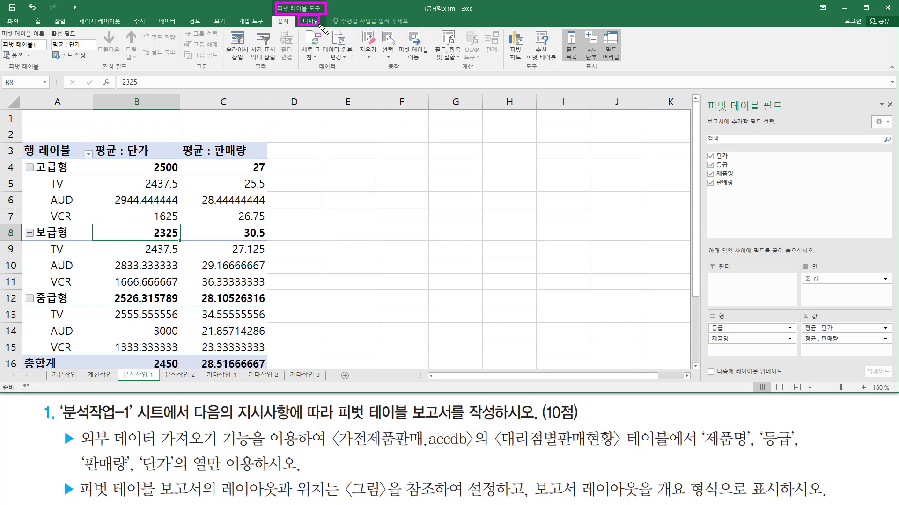
pyautogui.click(314, 22)
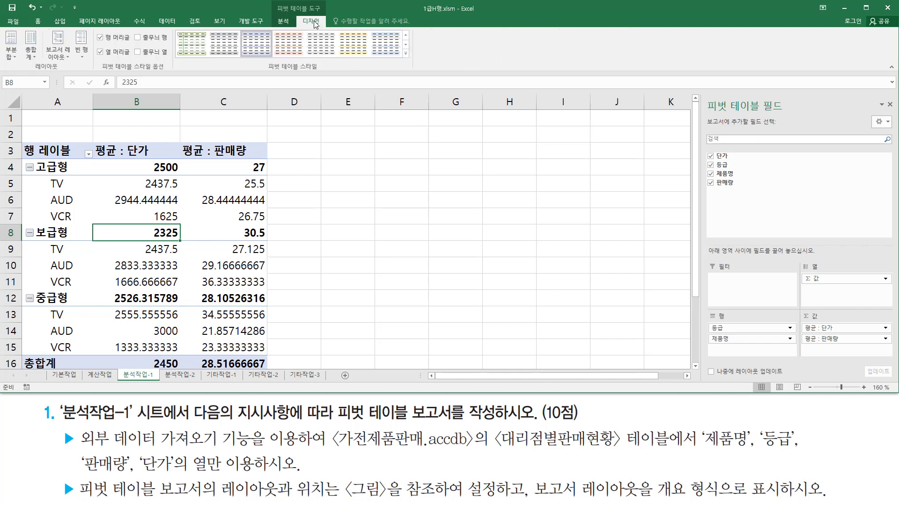
pyautogui.moveTo(27, 73); pyautogui.dragTo(66, 72)
pyautogui.moveTo(45, 28); pyautogui.dragTo(74, 62)
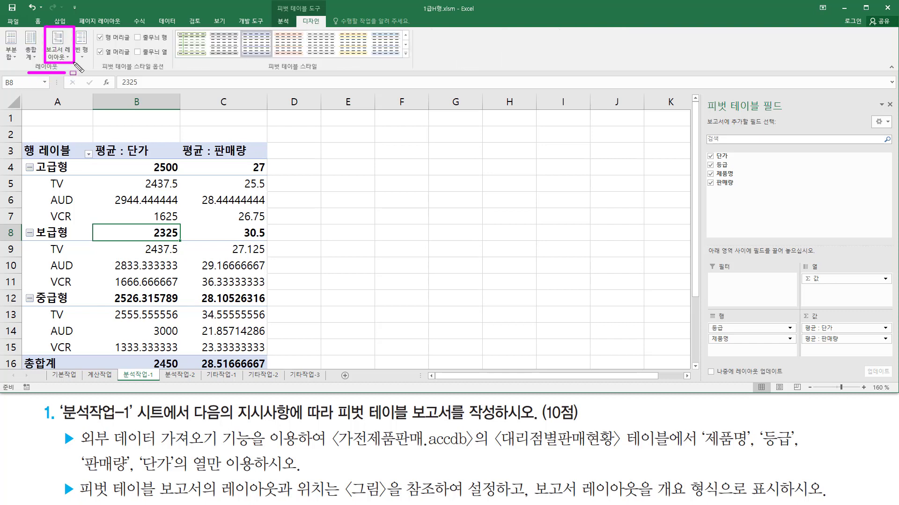
pyautogui.press('Escape')
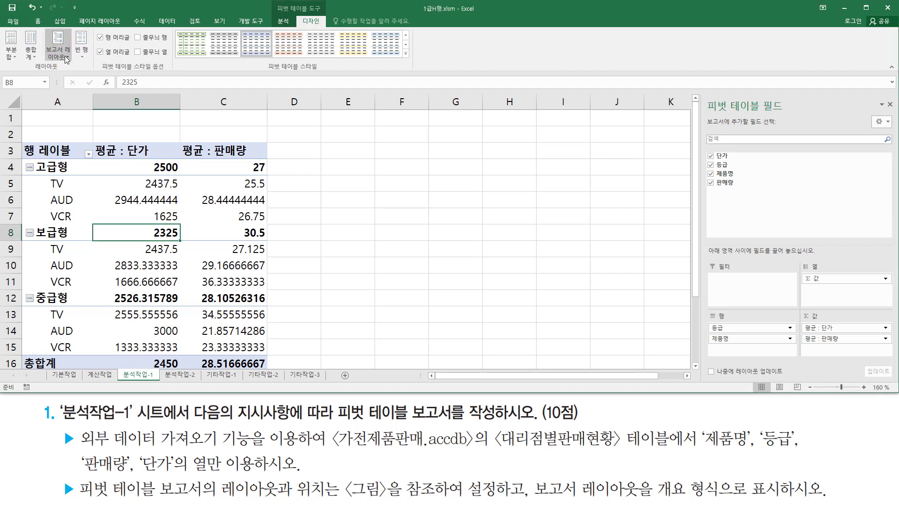
pyautogui.click(65, 56)
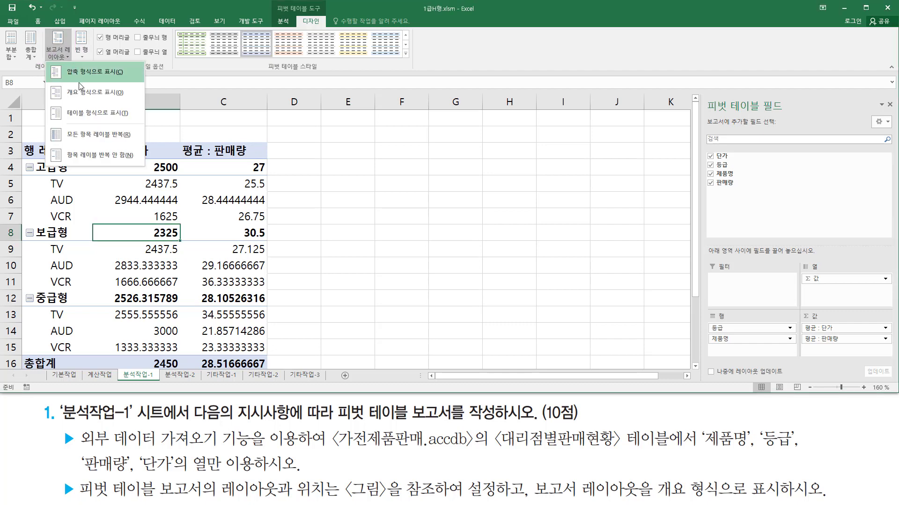
pyautogui.click(109, 97)
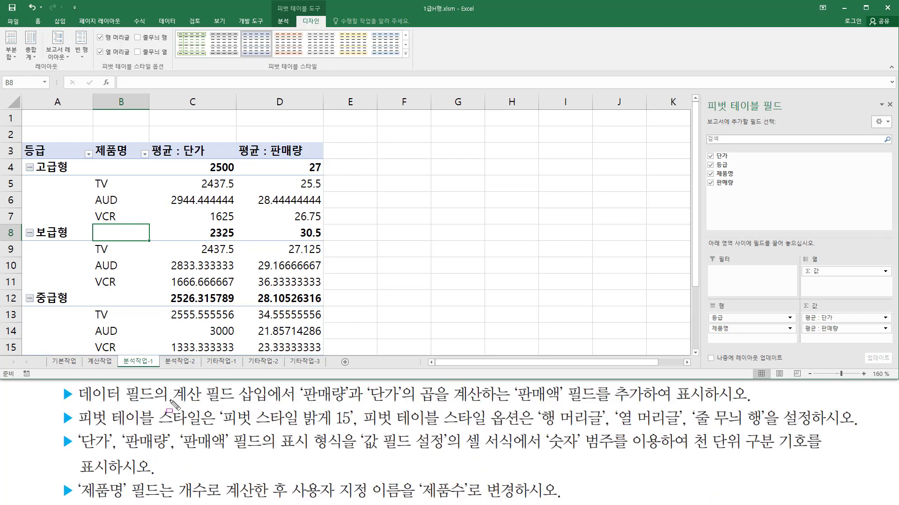
pyautogui.moveTo(76, 405)
pyautogui.mouseDown()
pyautogui.moveTo(163, 406)
pyautogui.moveTo(175, 393)
pyautogui.moveTo(183, 401)
pyautogui.moveTo(449, 406)
pyautogui.mouseUp()
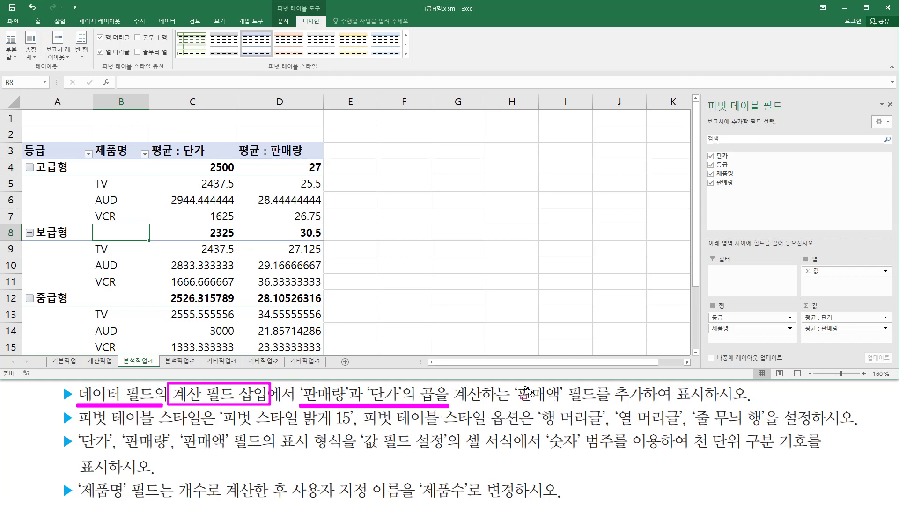
pyautogui.moveTo(513, 385); pyautogui.dragTo(648, 407)
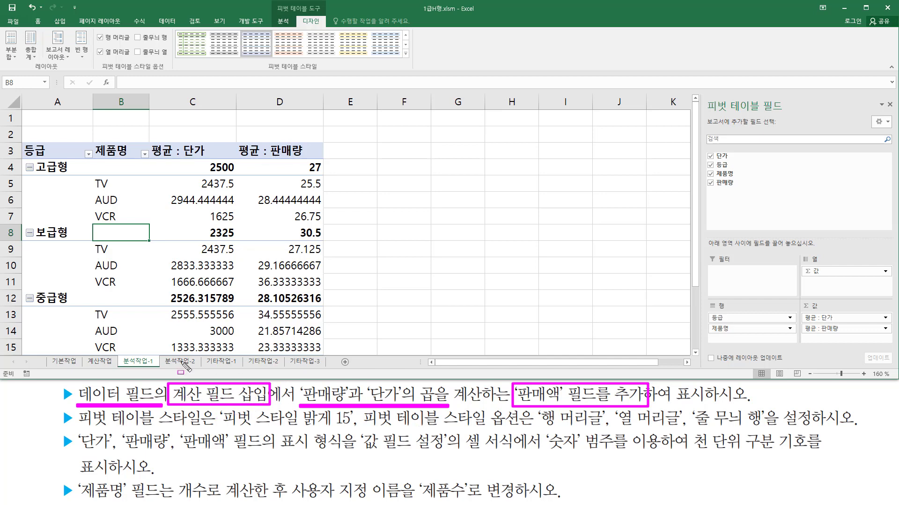
pyautogui.press('Escape')
pyautogui.hotkey('ctrl', '2')
# Start inserting a calculated field (계산 필드) into the pivot table.
pyautogui.click(188, 216)
pyautogui.click(192, 184)
pyautogui.moveTo(271, 2)
pyautogui.mouseDown()
pyautogui.moveTo(323, 16)
pyautogui.moveTo(292, 27)
pyautogui.mouseUp()
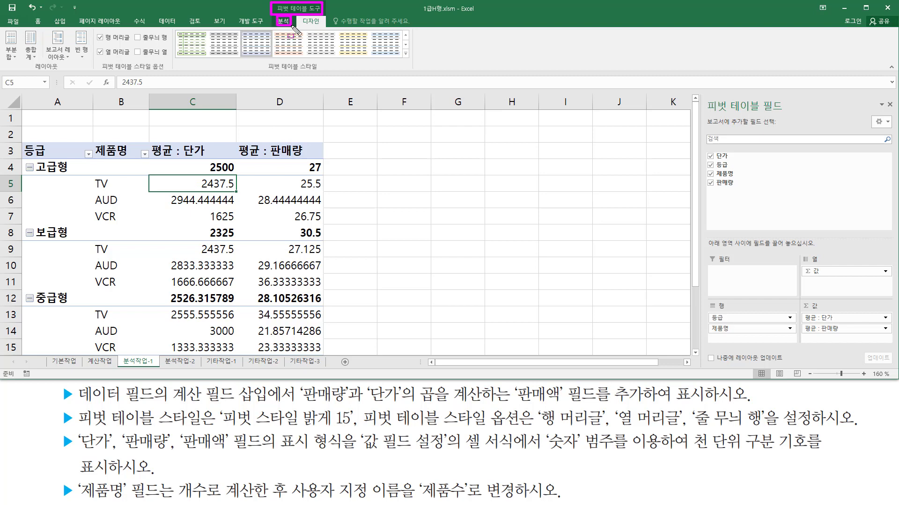
pyautogui.press('Escape')
pyautogui.click(284, 21)
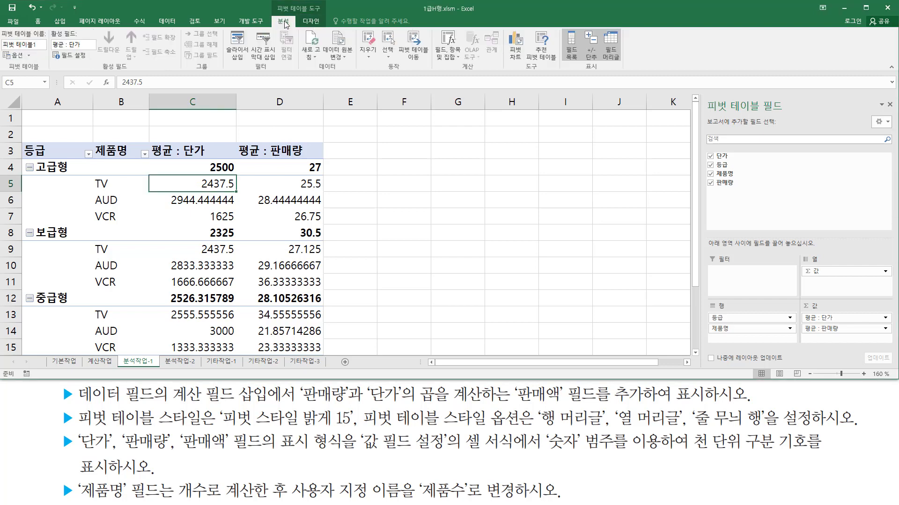
pyautogui.moveTo(274, 16); pyautogui.dragTo(296, 27)
pyautogui.moveTo(458, 72); pyautogui.dragTo(482, 72)
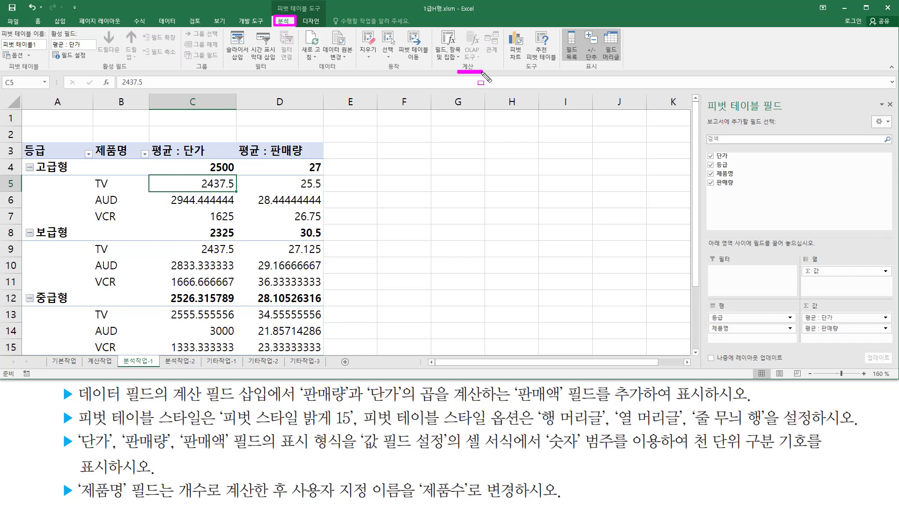
pyautogui.moveTo(449, 58); pyautogui.dragTo(465, 65)
pyautogui.click(458, 61)
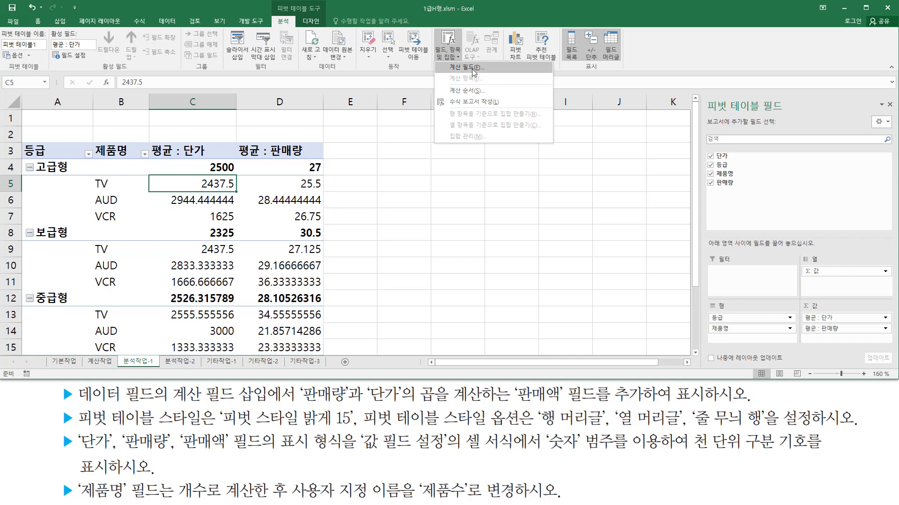
pyautogui.click(468, 67)
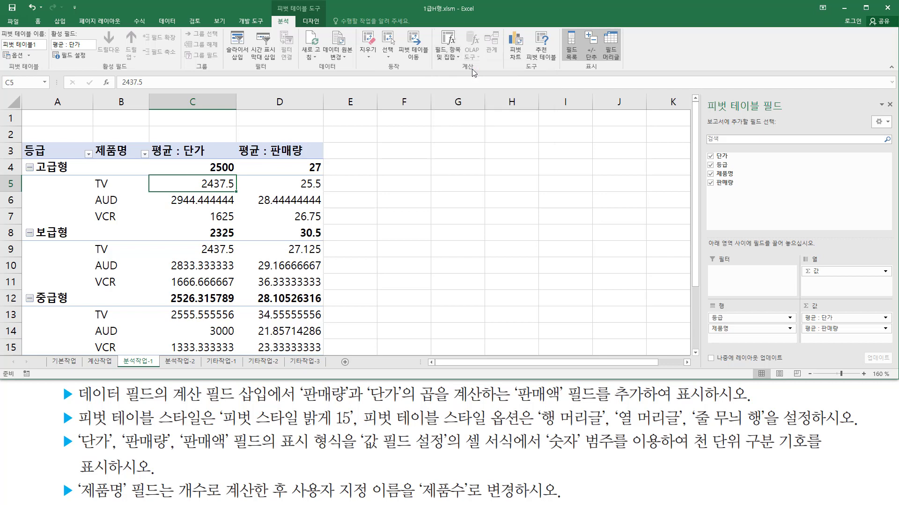
pyautogui.moveTo(490, 106)
pyautogui.mouseDown()
pyautogui.moveTo(518, 217)
pyautogui.moveTo(705, 275)
pyautogui.mouseUp()
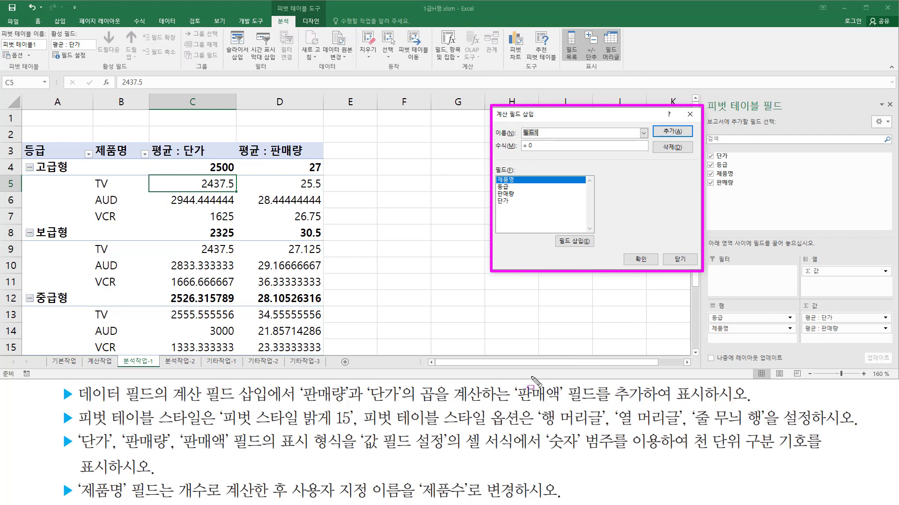
pyautogui.moveTo(303, 407); pyautogui.dragTo(443, 404)
pyautogui.moveTo(512, 380); pyautogui.dragTo(564, 405)
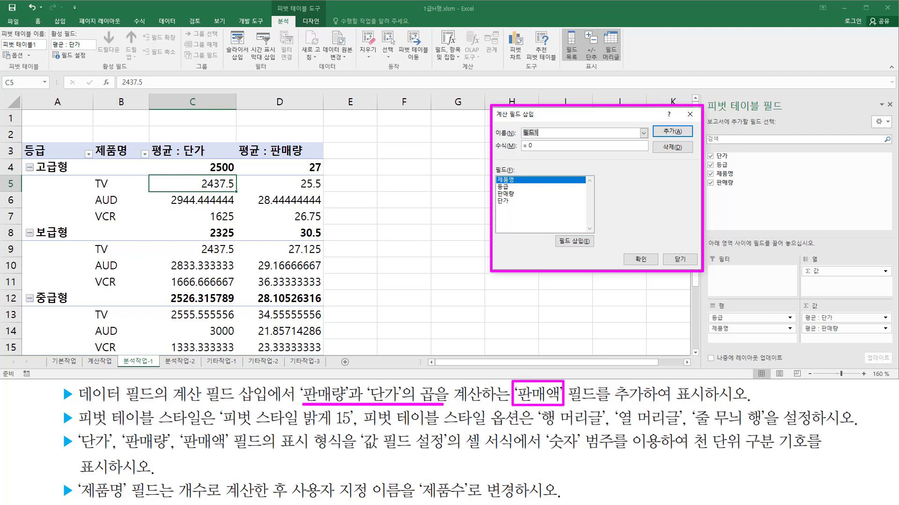
pyautogui.moveTo(496, 140); pyautogui.dragTo(547, 140)
pyautogui.press('Escape')
# Name the calculated field 판매액 and set its formula to = 판매량* 단가.
pyautogui.click(545, 133)
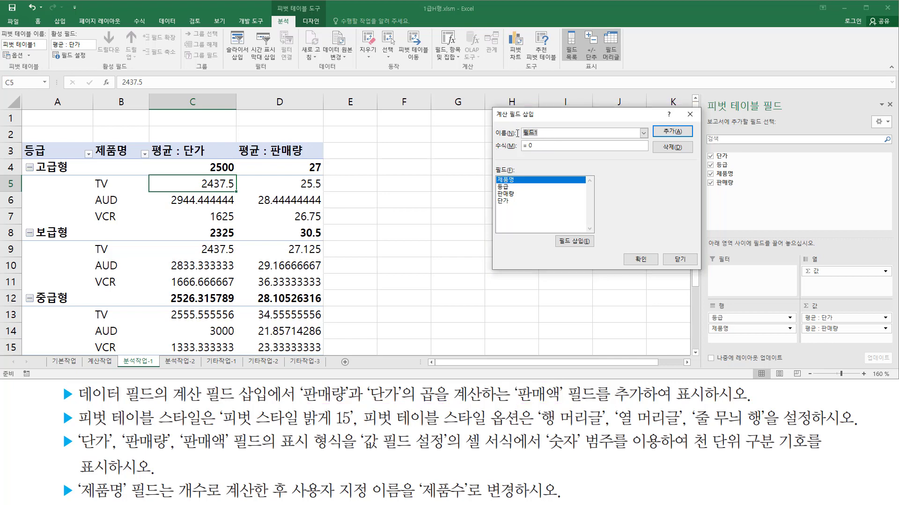
pyautogui.write('판매액')
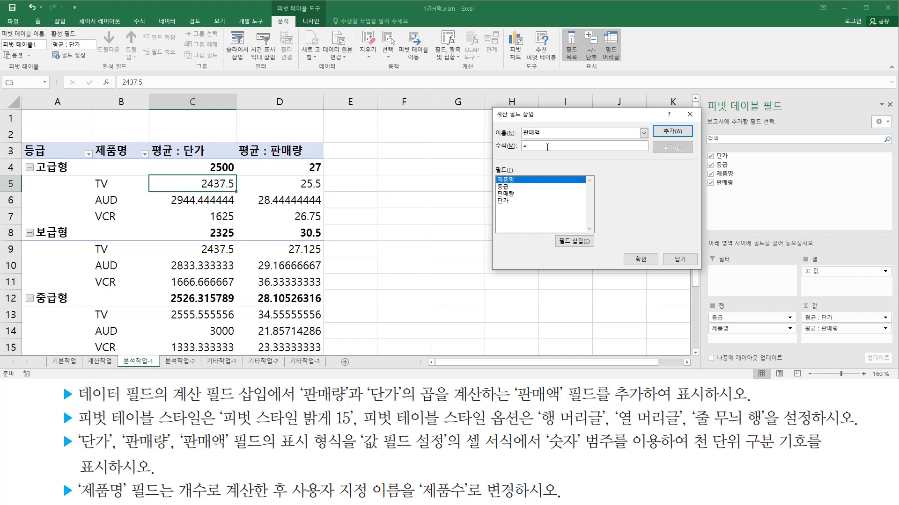
pyautogui.doubleClick(517, 199)
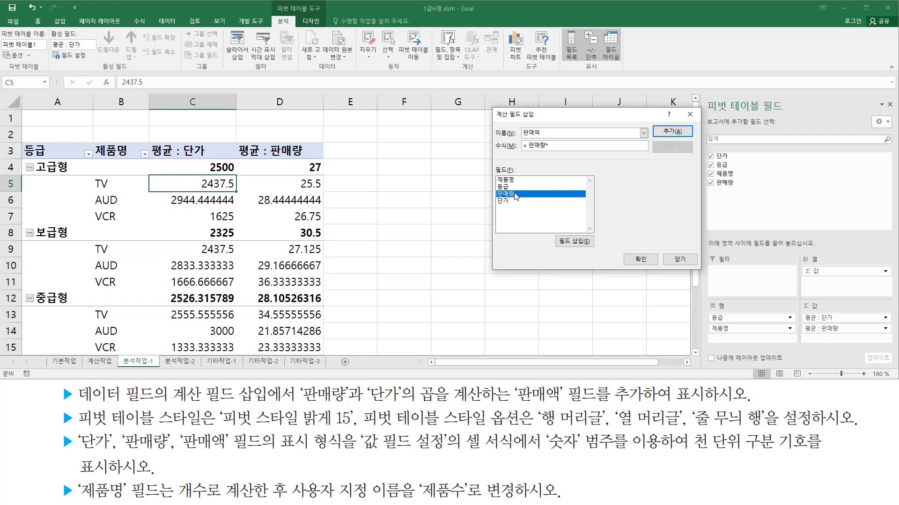
pyautogui.click(515, 202)
pyautogui.doubleClick(516, 201)
pyautogui.hotkey('ctrl', '2')
pyautogui.moveTo(519, 154); pyautogui.dragTo(564, 154)
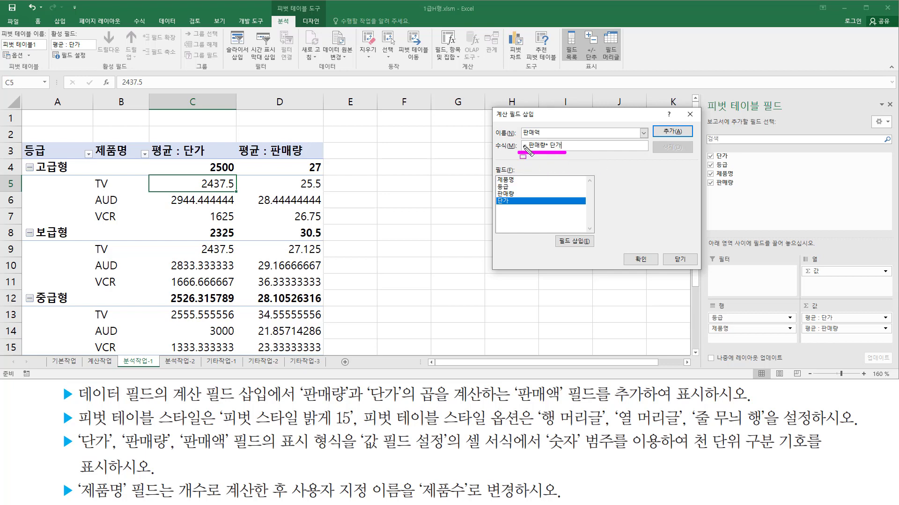
pyautogui.moveTo(518, 122); pyautogui.dragTo(567, 156)
pyautogui.moveTo(661, 121); pyautogui.dragTo(685, 139)
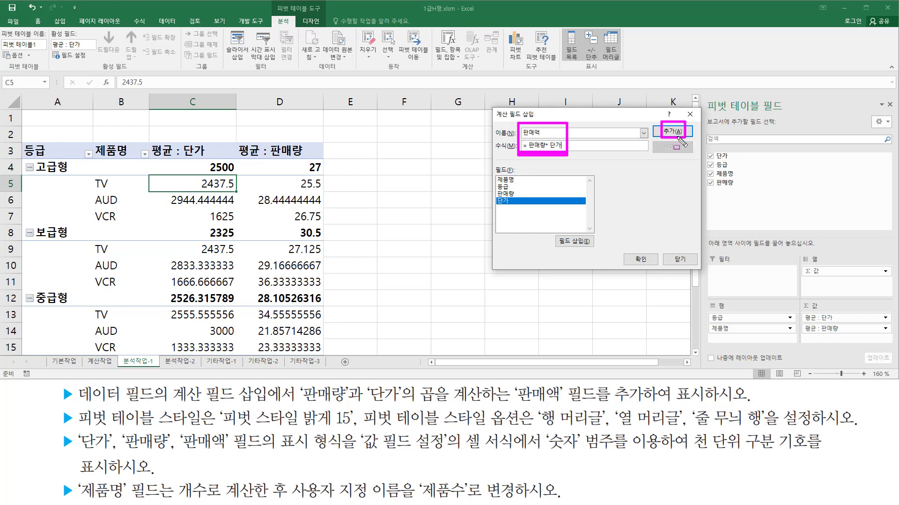
# Add the defined 판매액 calculated field to the pivot table and accept the calculated field settings.
pyautogui.press('Escape')
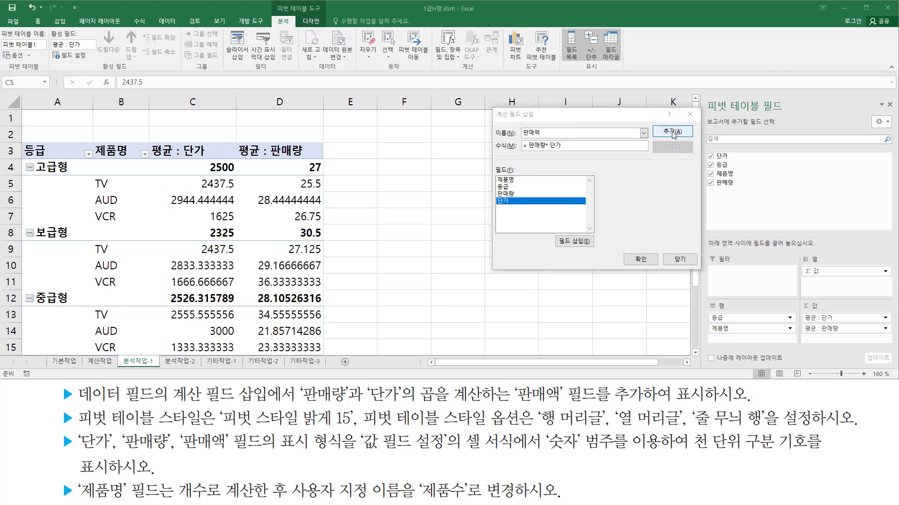
pyautogui.click(672, 132)
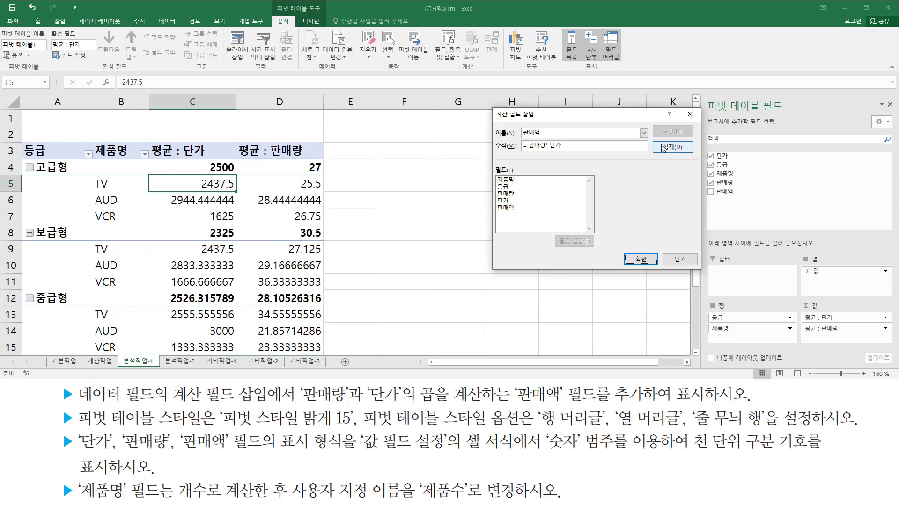
pyautogui.moveTo(493, 202); pyautogui.dragTo(529, 214)
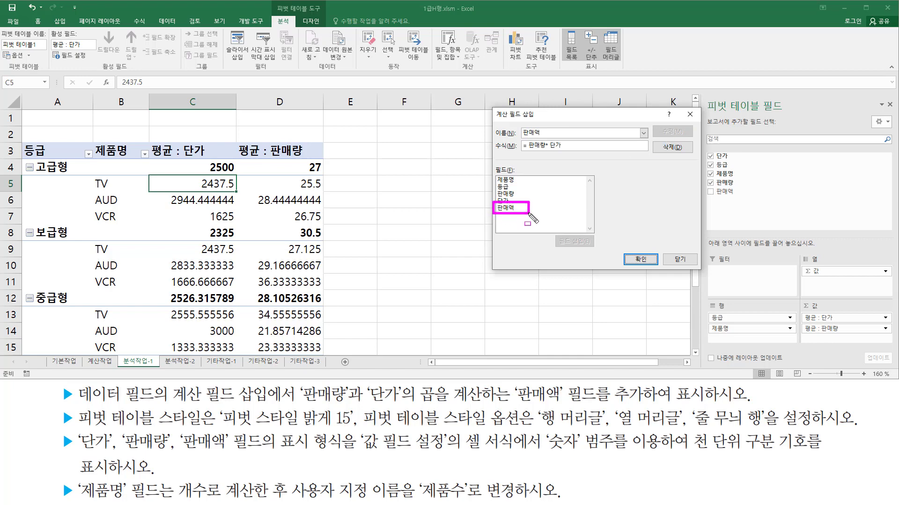
pyautogui.moveTo(518, 124); pyautogui.dragTo(568, 153)
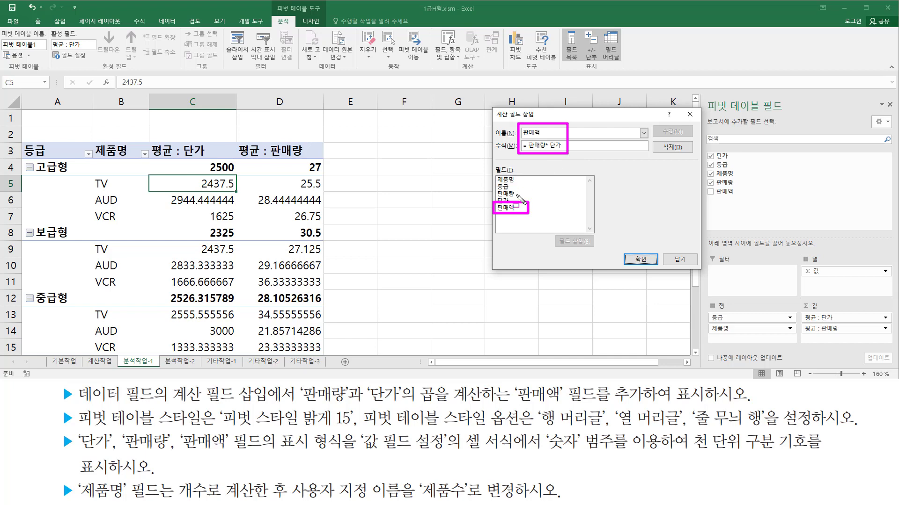
pyautogui.moveTo(624, 251); pyautogui.dragTo(658, 267)
pyautogui.press('Escape')
pyautogui.click(640, 260)
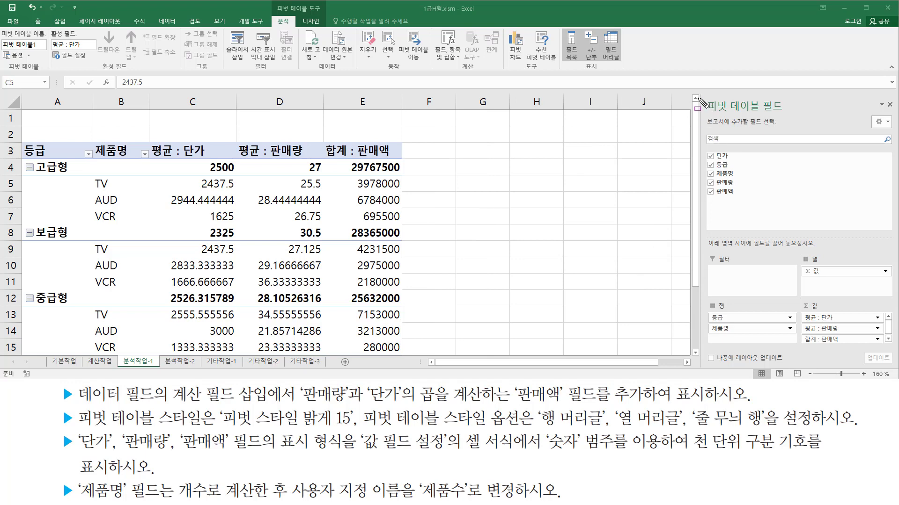
pyautogui.moveTo(703, 92); pyautogui.dragTo(788, 113)
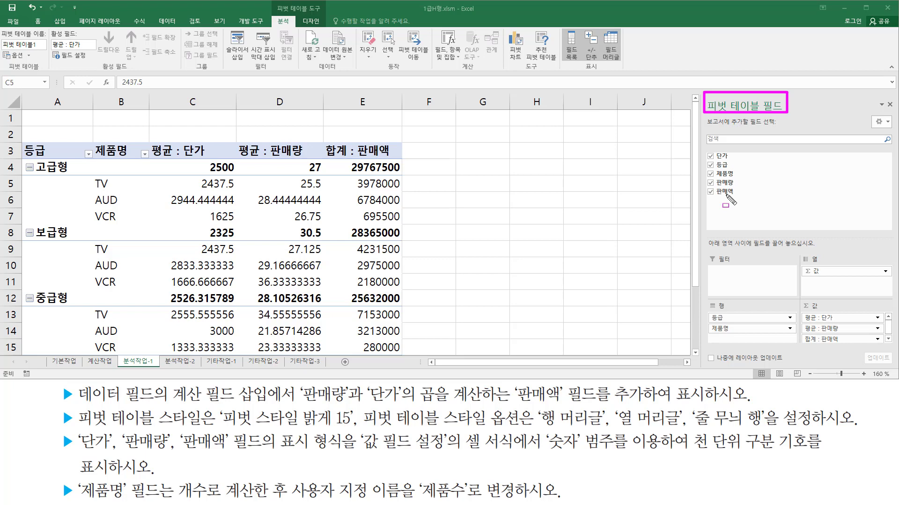
pyautogui.moveTo(709, 198)
pyautogui.mouseDown()
pyautogui.moveTo(740, 200)
pyautogui.moveTo(736, 187)
pyautogui.mouseUp()
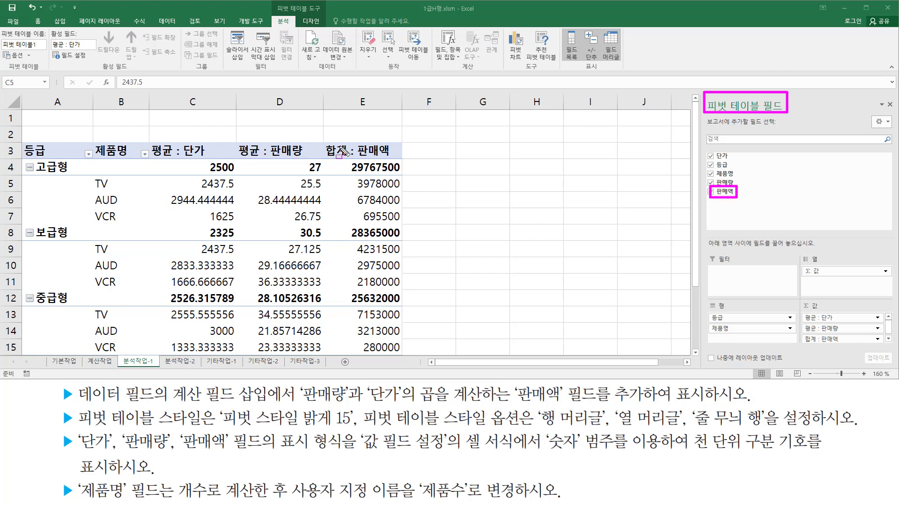
pyautogui.moveTo(321, 141)
pyautogui.mouseDown()
pyautogui.moveTo(403, 165)
pyautogui.moveTo(407, 358)
pyautogui.mouseUp()
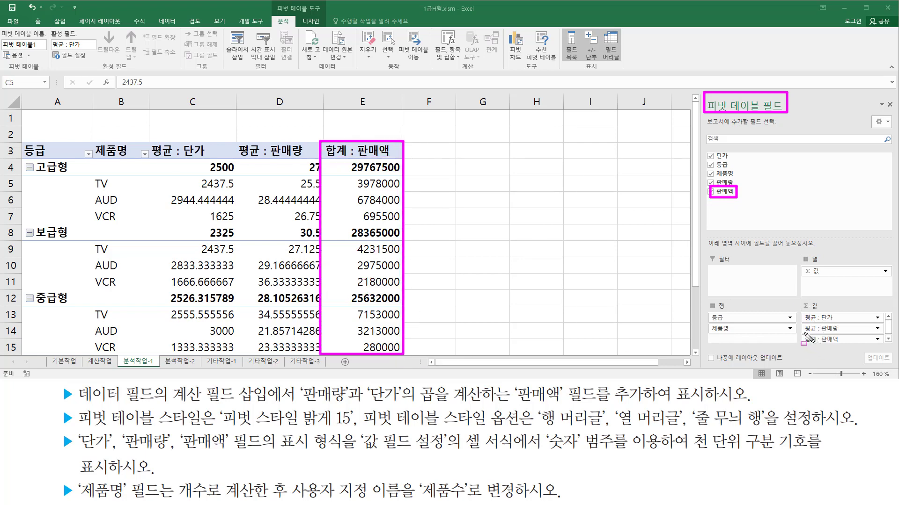
pyautogui.moveTo(803, 332); pyautogui.dragTo(844, 345)
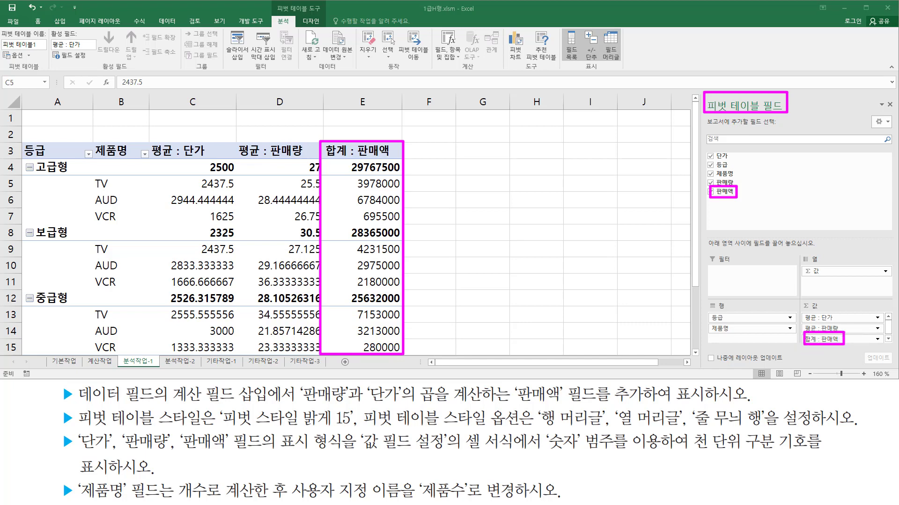
pyautogui.press('Escape')
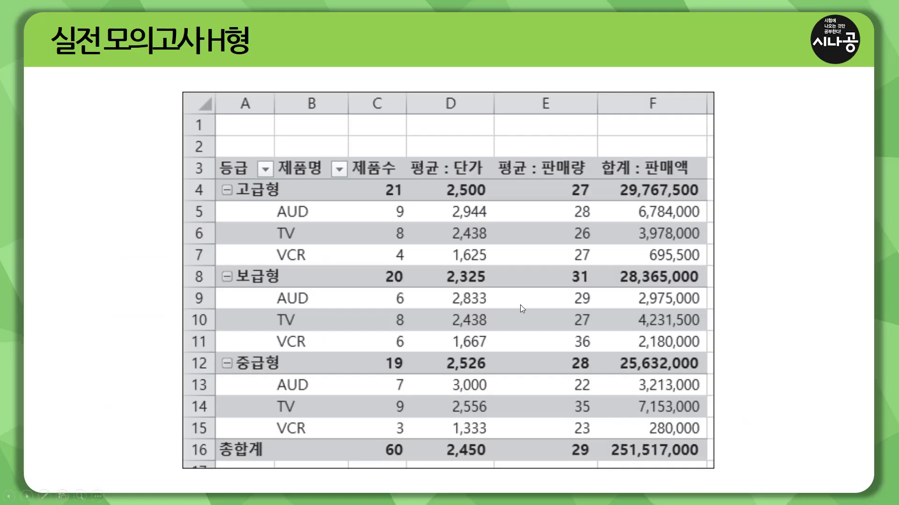
pyautogui.hotkey('ctrl', 'shift', 'd')
pyautogui.moveTo(411, 152)
pyautogui.mouseDown()
pyautogui.moveTo(489, 177)
pyautogui.moveTo(589, 177)
pyautogui.moveTo(593, 458)
pyautogui.mouseUp()
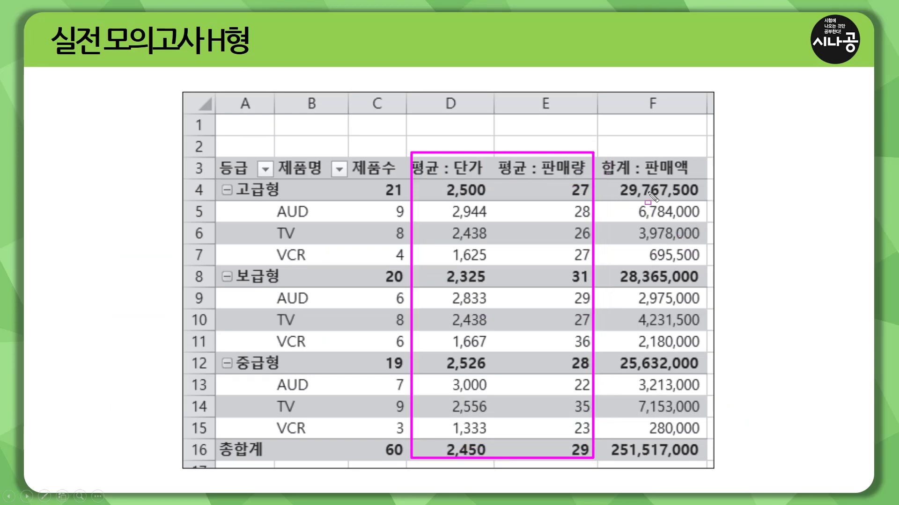
pyautogui.moveTo(647, 157); pyautogui.dragTo(694, 177)
pyautogui.moveTo(599, 177); pyautogui.dragTo(639, 177)
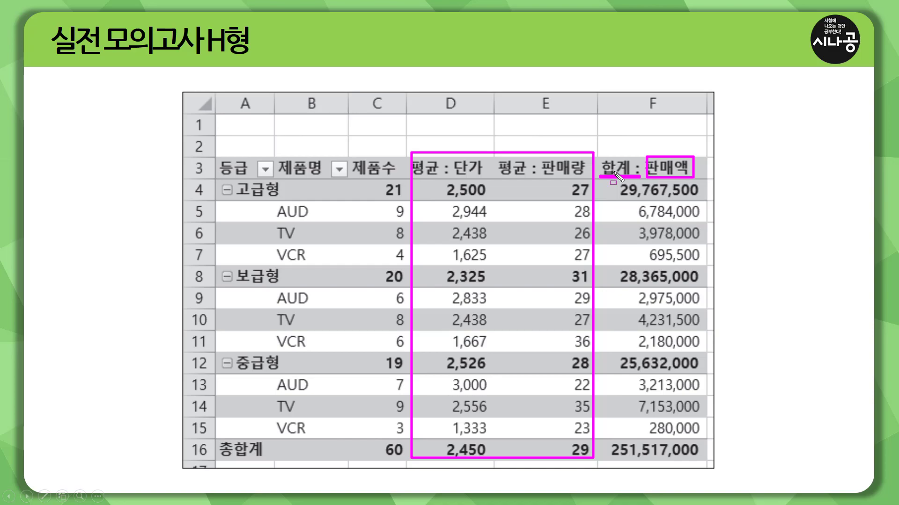
pyautogui.press('e')
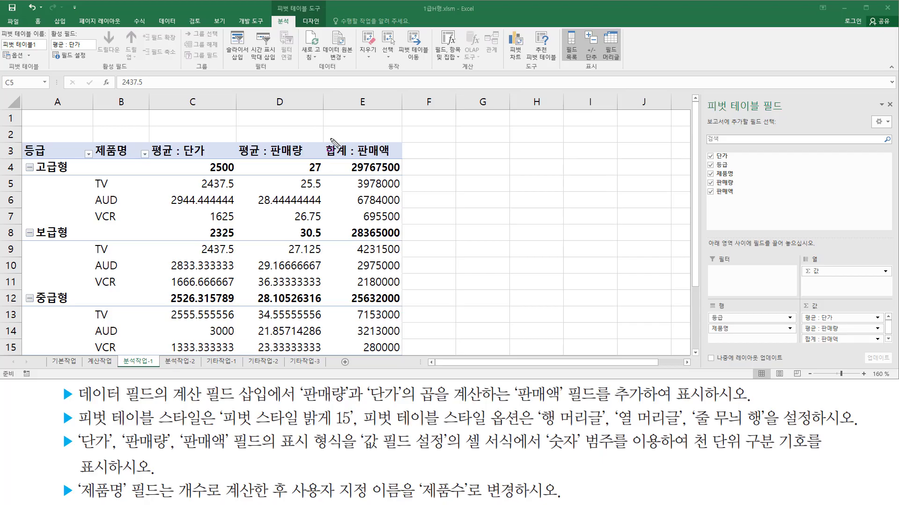
pyautogui.moveTo(351, 139); pyautogui.dragTo(396, 165)
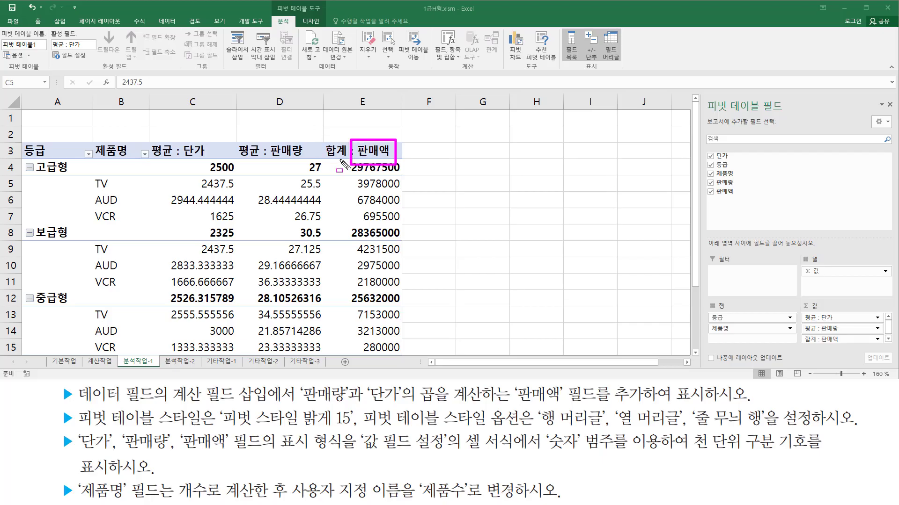
pyautogui.moveTo(327, 160); pyautogui.dragTo(348, 160)
pyautogui.press('Escape')
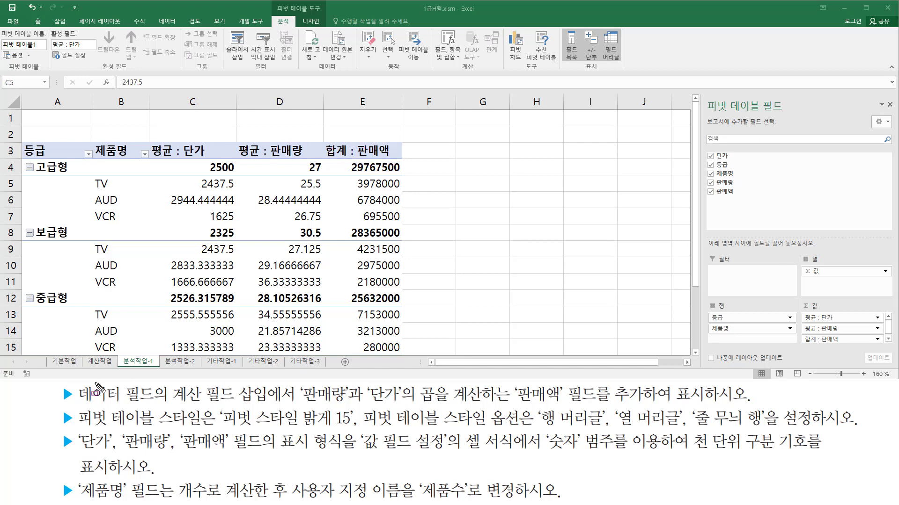
pyautogui.moveTo(47, 405); pyautogui.dragTo(762, 403)
pyautogui.press('Escape')
pyautogui.hotkey('ctrl', 'shift', 'd')
pyautogui.moveTo(76, 411)
pyautogui.mouseDown()
pyautogui.moveTo(205, 436)
pyautogui.moveTo(351, 429)
pyautogui.moveTo(359, 419)
pyautogui.moveTo(358, 434)
pyautogui.mouseUp()
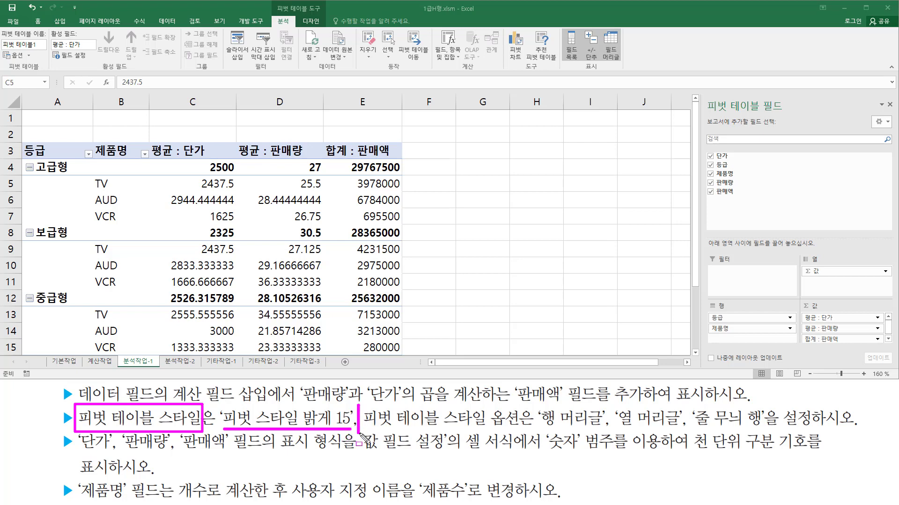
pyautogui.press('Escape')
# Apply the pivot table style 피벗 스타일 밝게 15 to the pivot table.
pyautogui.click(187, 220)
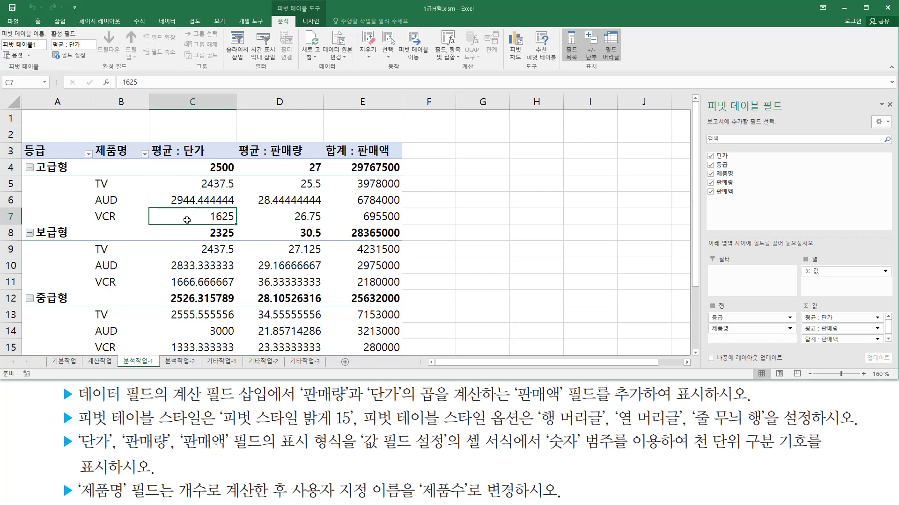
pyautogui.click(270, 201)
pyautogui.click(276, 179)
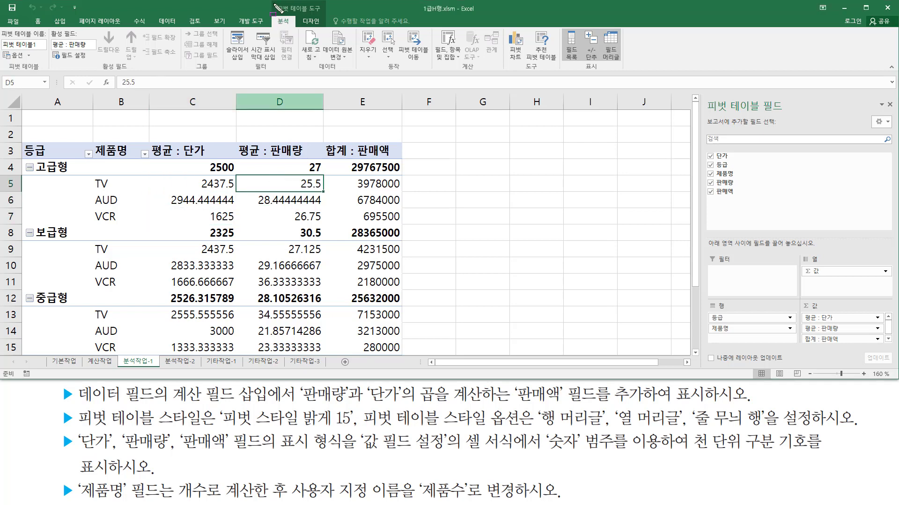
pyautogui.moveTo(271, 1)
pyautogui.mouseDown()
pyautogui.moveTo(324, 14)
pyautogui.moveTo(323, 27)
pyautogui.mouseUp()
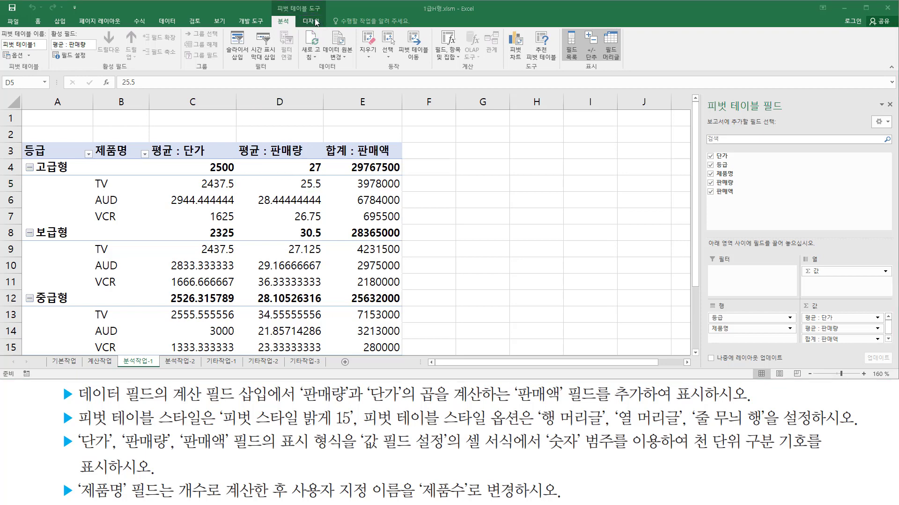
pyautogui.click(313, 21)
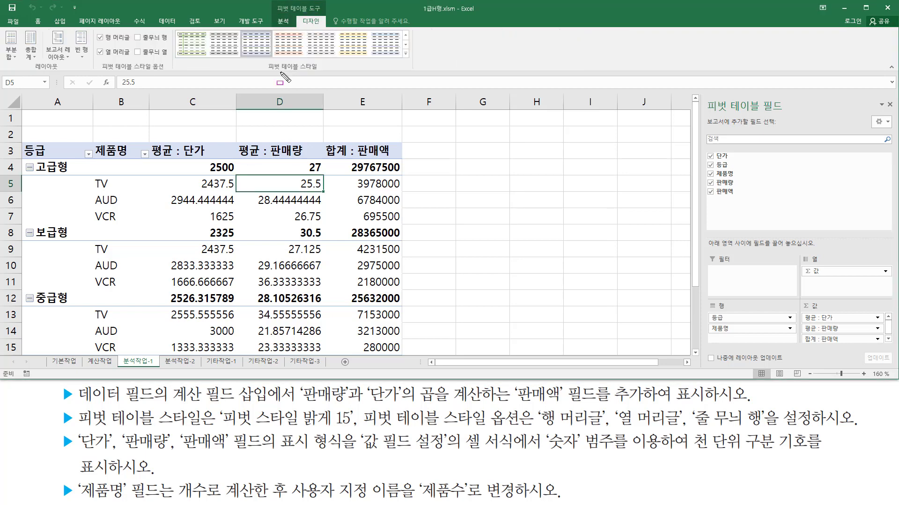
pyautogui.moveTo(262, 73)
pyautogui.mouseDown()
pyautogui.moveTo(330, 74)
pyautogui.moveTo(330, 60)
pyautogui.mouseUp()
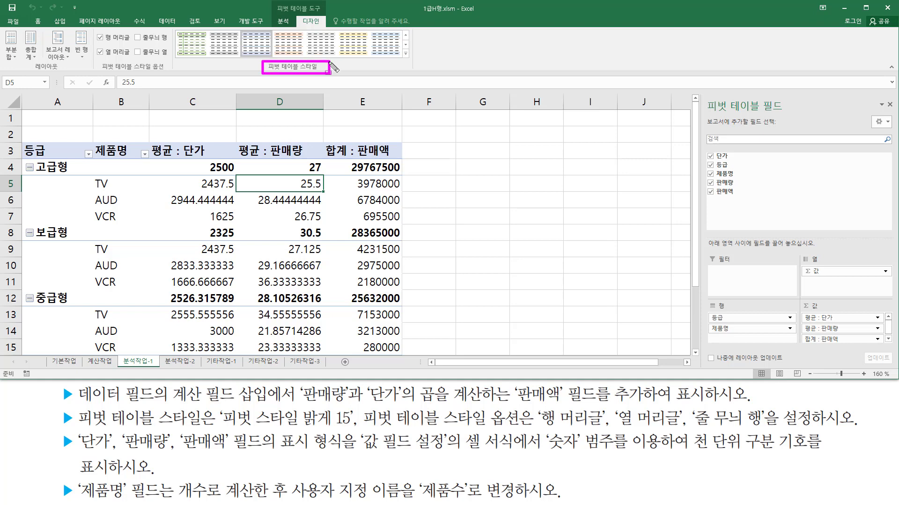
pyautogui.moveTo(402, 48); pyautogui.dragTo(412, 59)
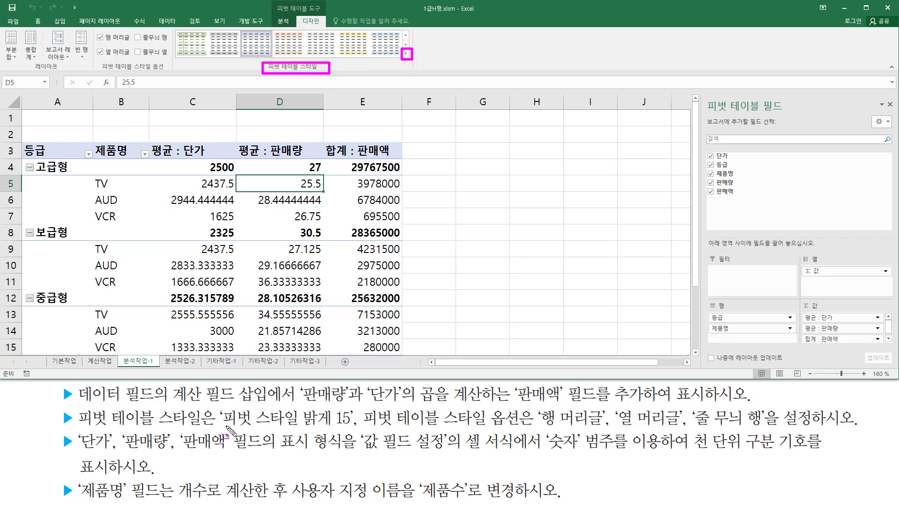
pyautogui.moveTo(220, 429); pyautogui.dragTo(354, 429)
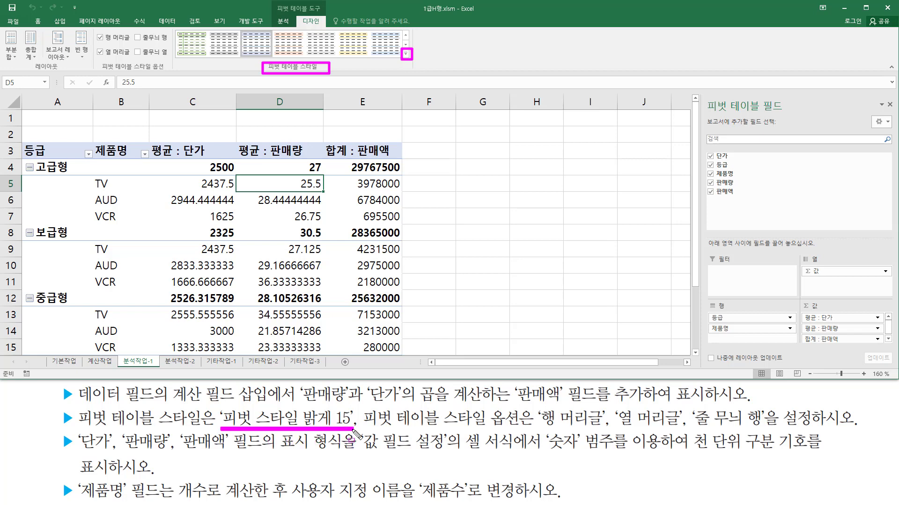
pyautogui.press('Escape')
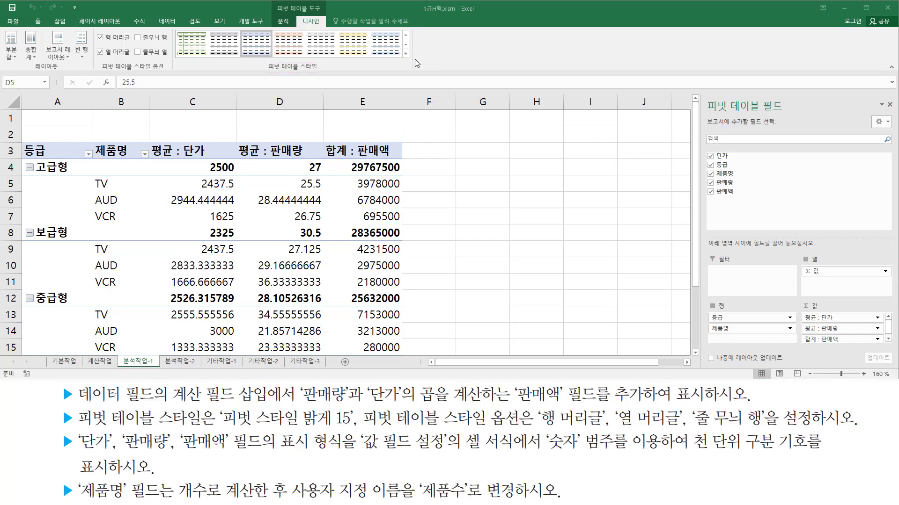
pyautogui.click(406, 53)
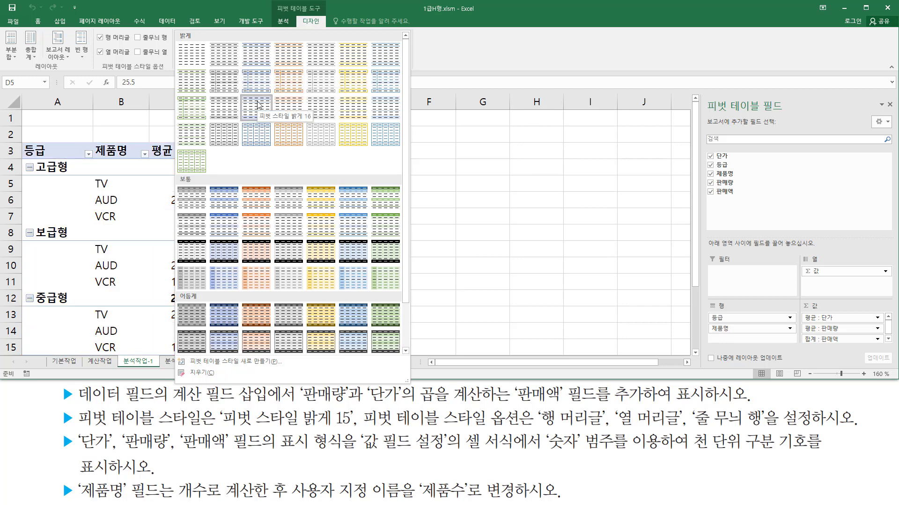
pyautogui.click(224, 109)
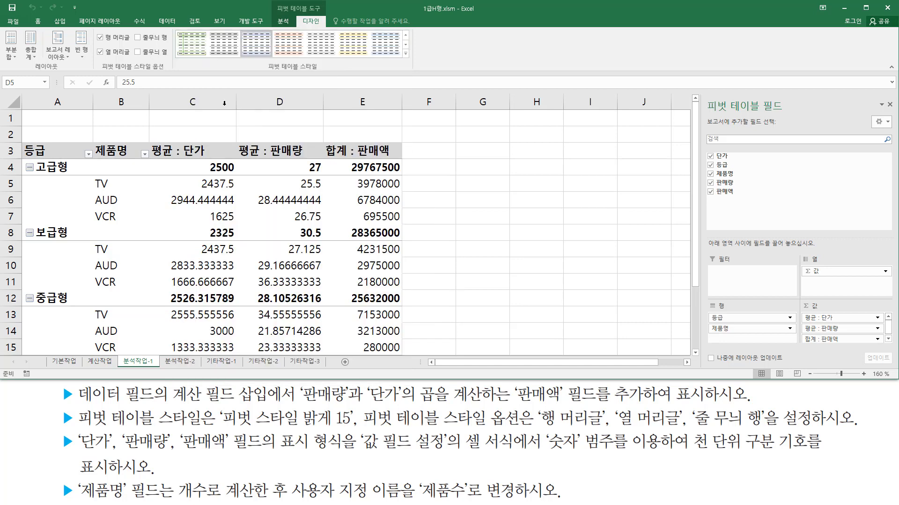
# Enable the banded rows (줄무늬 행) style option for the pivot table.
pyautogui.moveTo(356, 404)
pyautogui.mouseDown()
pyautogui.moveTo(355, 436)
pyautogui.moveTo(477, 427)
pyautogui.moveTo(771, 429)
pyautogui.mouseUp()
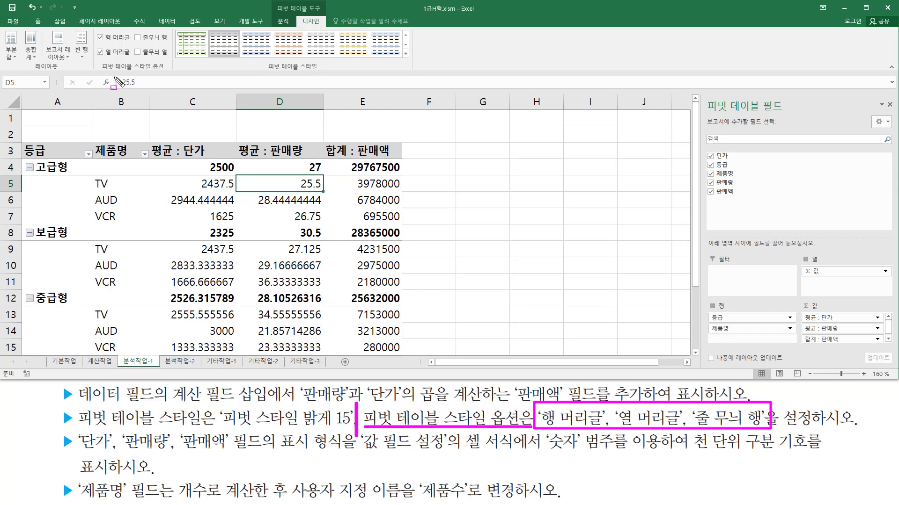
pyautogui.moveTo(98, 72); pyautogui.dragTo(166, 72)
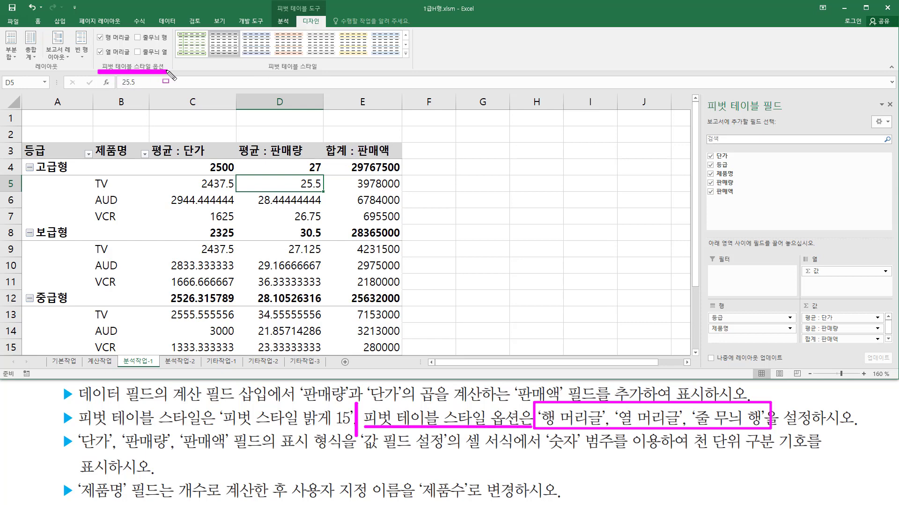
pyautogui.moveTo(94, 30)
pyautogui.mouseDown()
pyautogui.moveTo(97, 40)
pyautogui.moveTo(132, 57)
pyautogui.moveTo(105, 64)
pyautogui.mouseUp()
pyautogui.moveTo(692, 405); pyautogui.dragTo(770, 429)
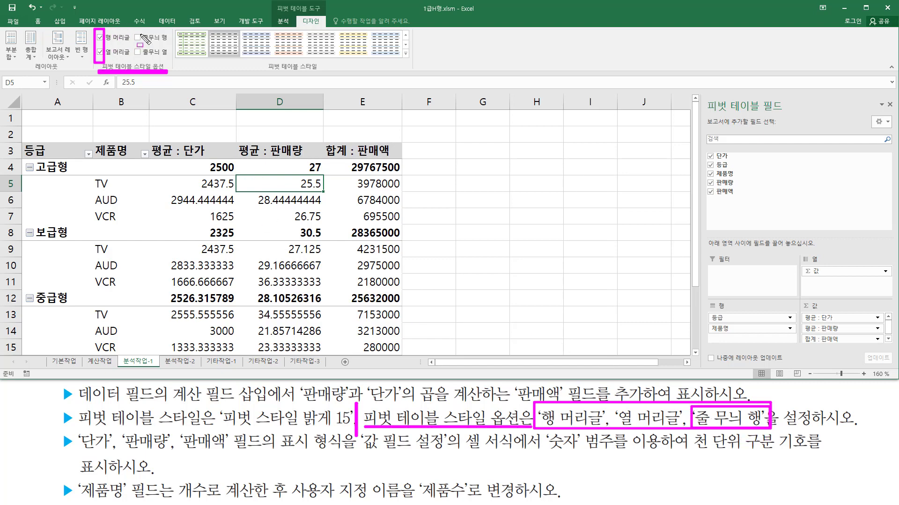
pyautogui.moveTo(131, 31); pyautogui.dragTo(176, 44)
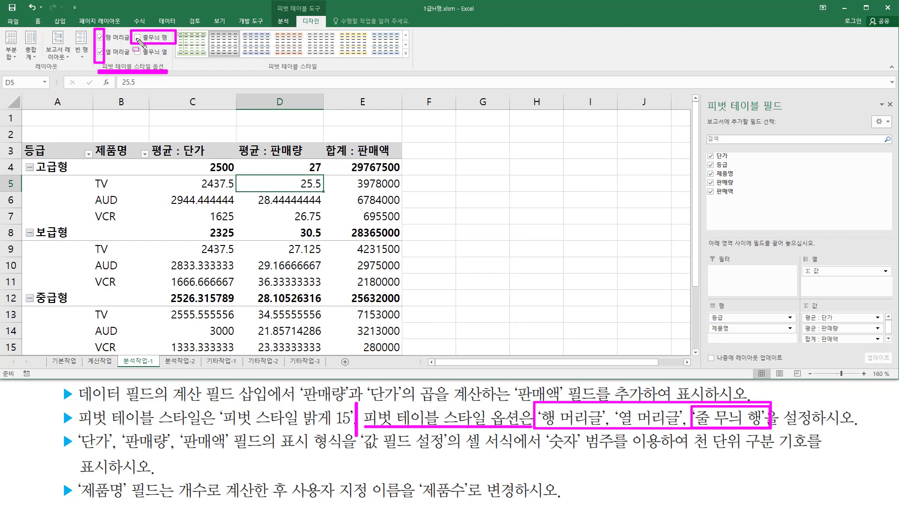
pyautogui.press('Escape')
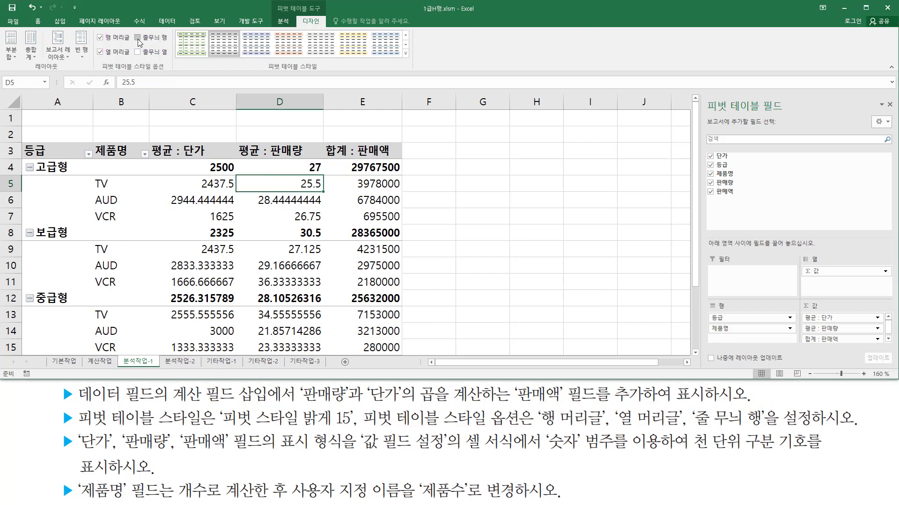
pyautogui.click(138, 39)
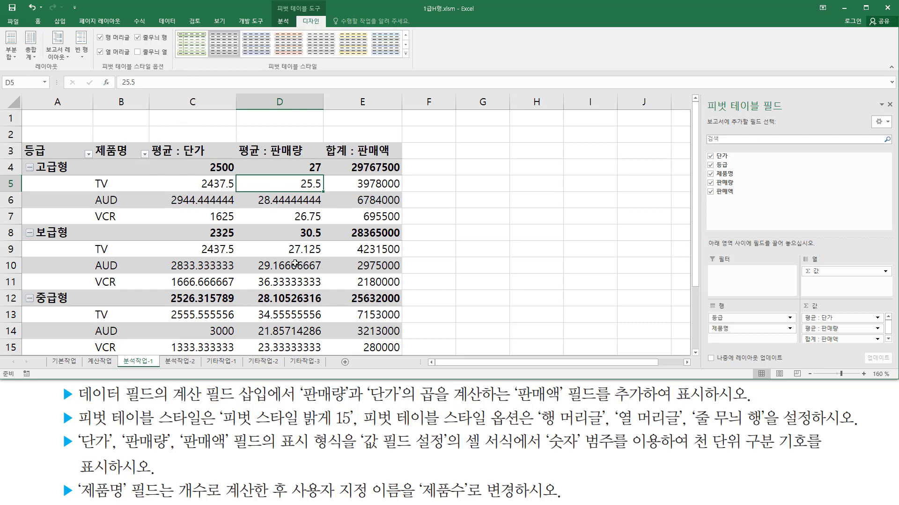
pyautogui.press('Down')
pyautogui.click(261, 239)
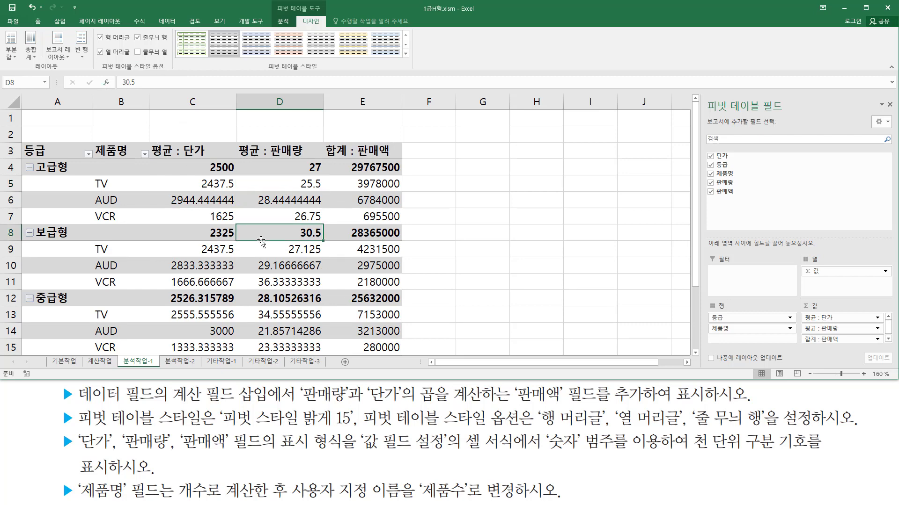
pyautogui.moveTo(73, 429)
pyautogui.mouseDown()
pyautogui.moveTo(115, 453)
pyautogui.moveTo(233, 454)
pyautogui.mouseUp()
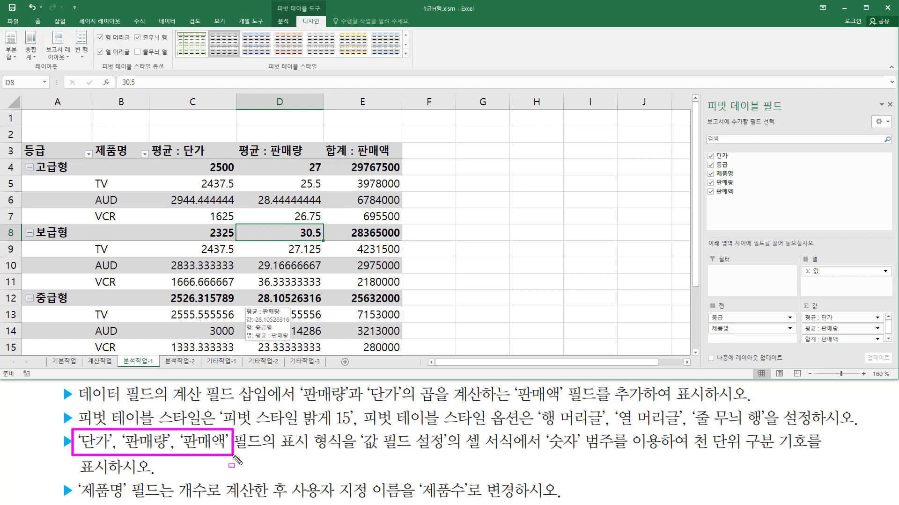
pyautogui.moveTo(178, 140); pyautogui.dragTo(222, 158)
pyautogui.moveTo(269, 140); pyautogui.dragTo(313, 160)
pyautogui.moveTo(357, 137)
pyautogui.mouseDown()
pyautogui.moveTo(369, 156)
pyautogui.moveTo(392, 159)
pyautogui.mouseUp()
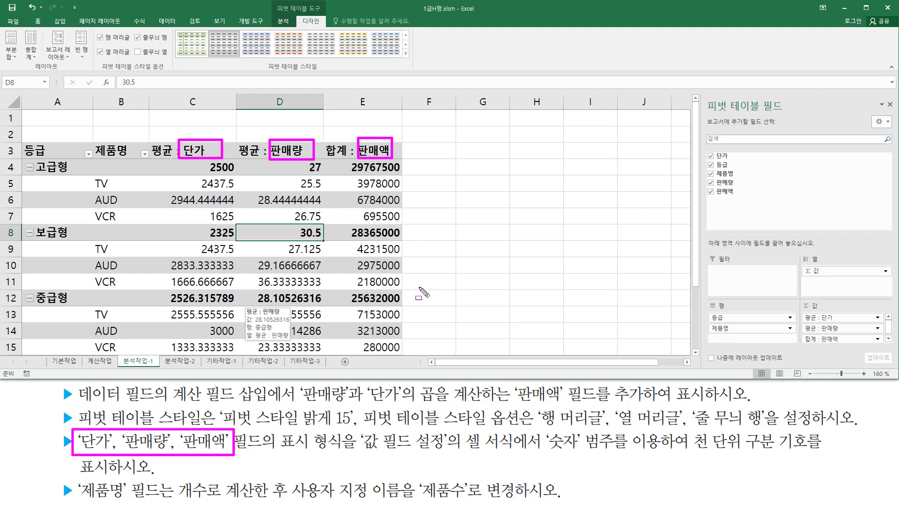
pyautogui.moveTo(276, 452)
pyautogui.mouseDown()
pyautogui.moveTo(377, 445)
pyautogui.moveTo(444, 457)
pyautogui.moveTo(518, 453)
pyautogui.mouseUp()
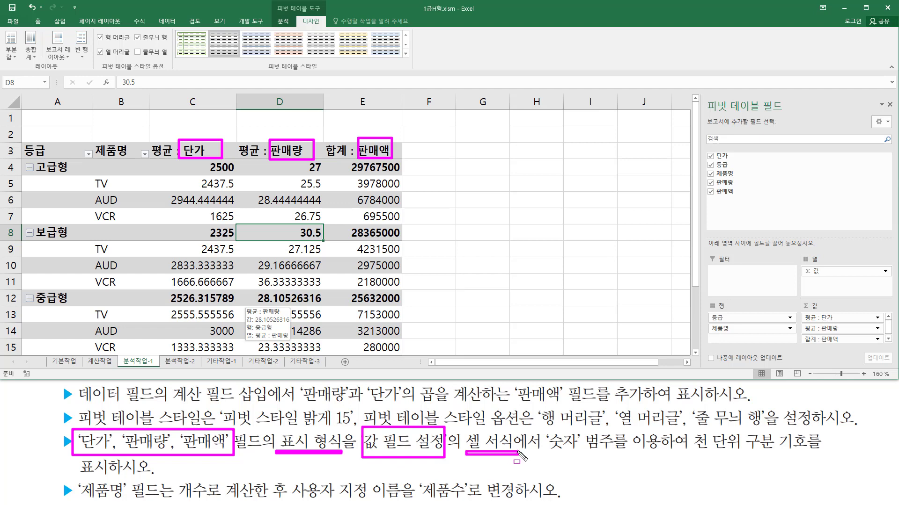
pyautogui.moveTo(547, 426)
pyautogui.mouseDown()
pyautogui.moveTo(561, 456)
pyautogui.moveTo(617, 457)
pyautogui.mouseUp()
pyautogui.moveTo(697, 453); pyautogui.dragTo(816, 454)
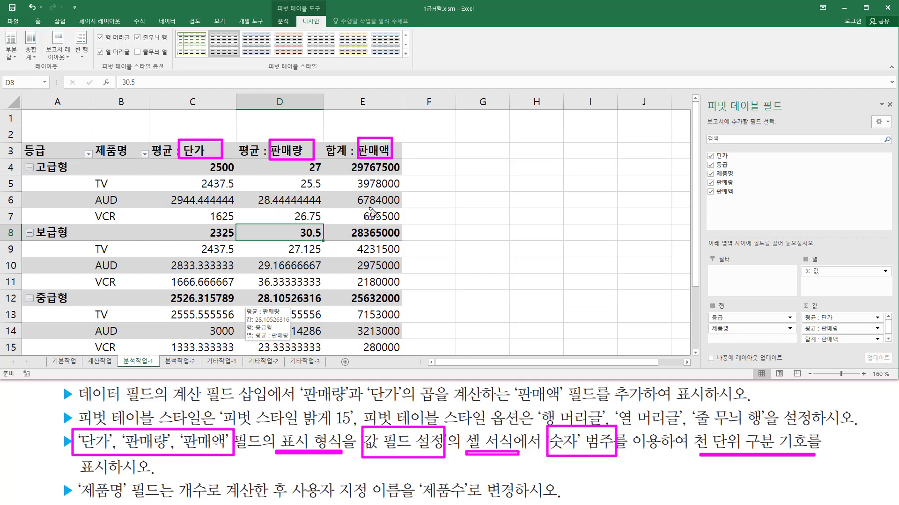
pyautogui.press('Escape')
# Open the number format settings of the averaged 단가 value field from its value field settings.
pyautogui.click(202, 184)
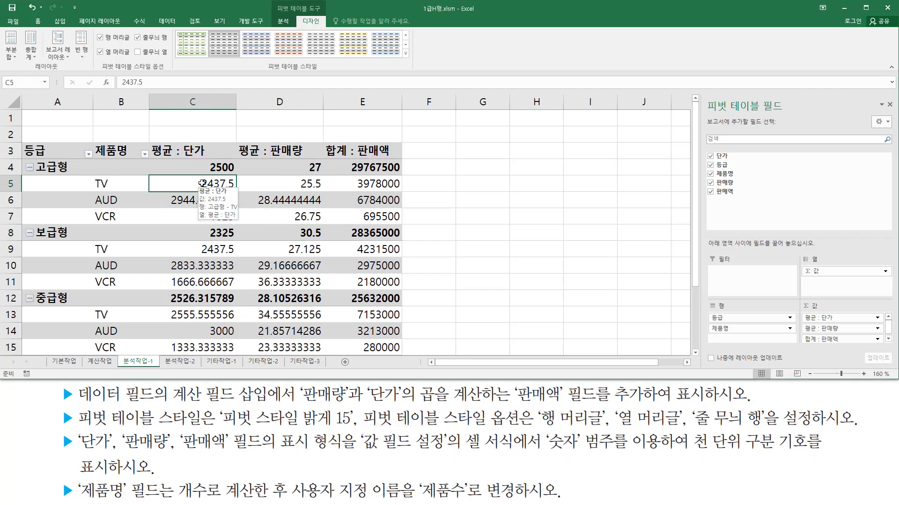
pyautogui.moveTo(171, 161); pyautogui.dragTo(233, 355)
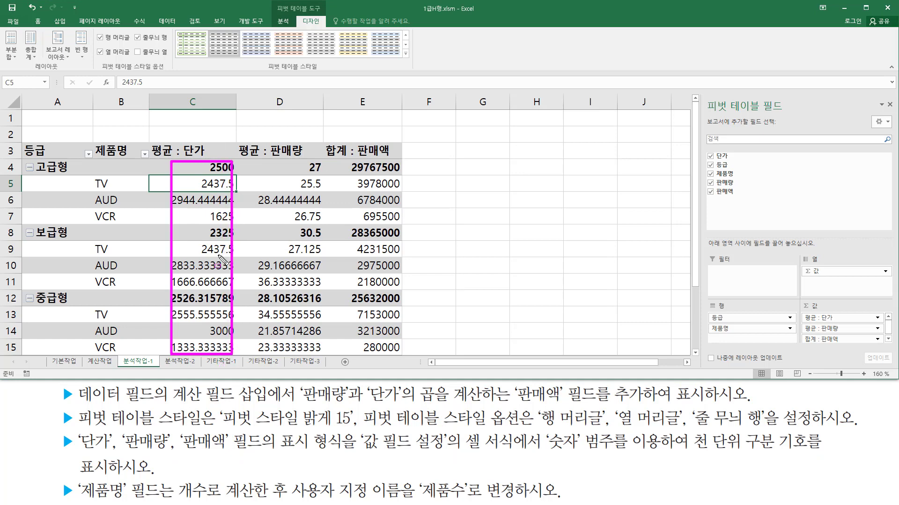
pyautogui.press('Escape')
pyautogui.click(191, 202)
pyautogui.click(193, 258)
pyautogui.click(197, 203)
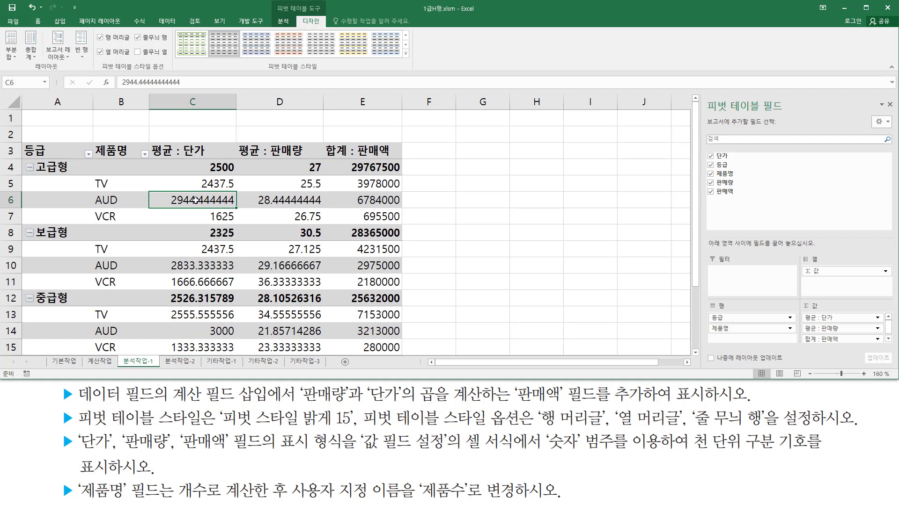
pyautogui.rightClick(197, 201)
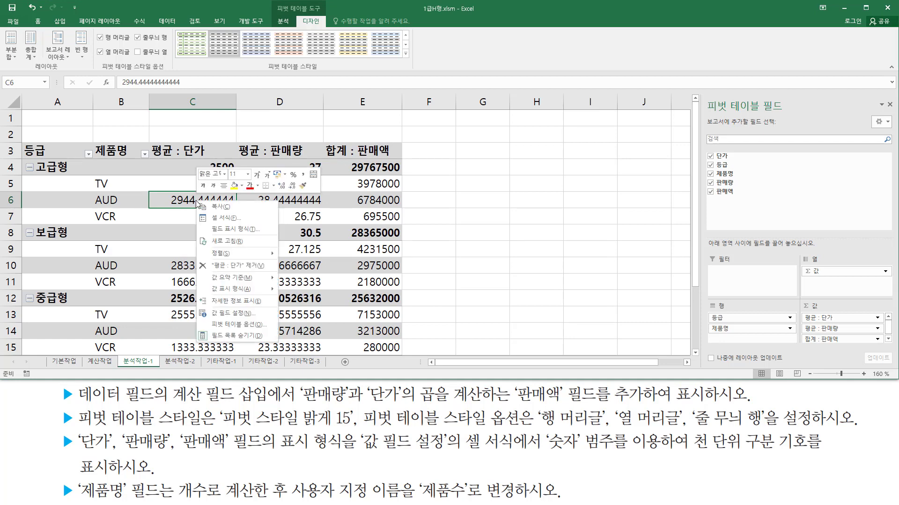
pyautogui.click(223, 313)
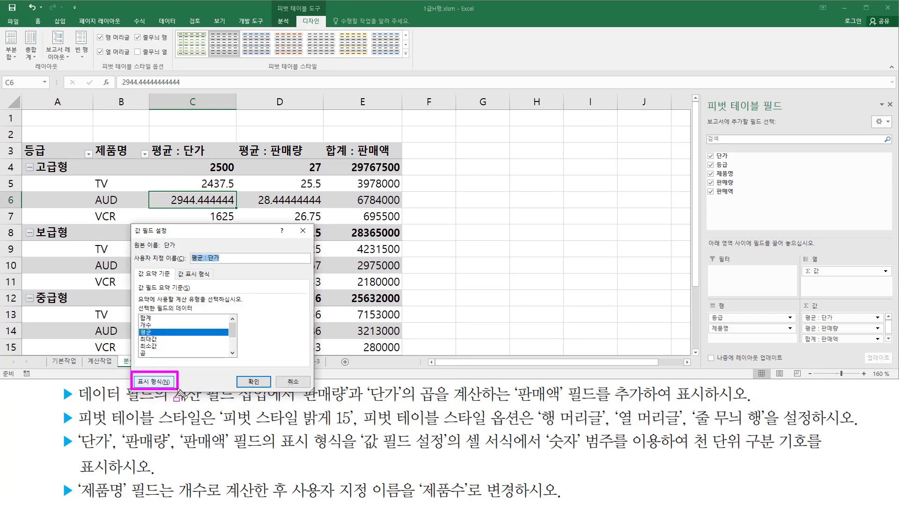
pyautogui.click(156, 382)
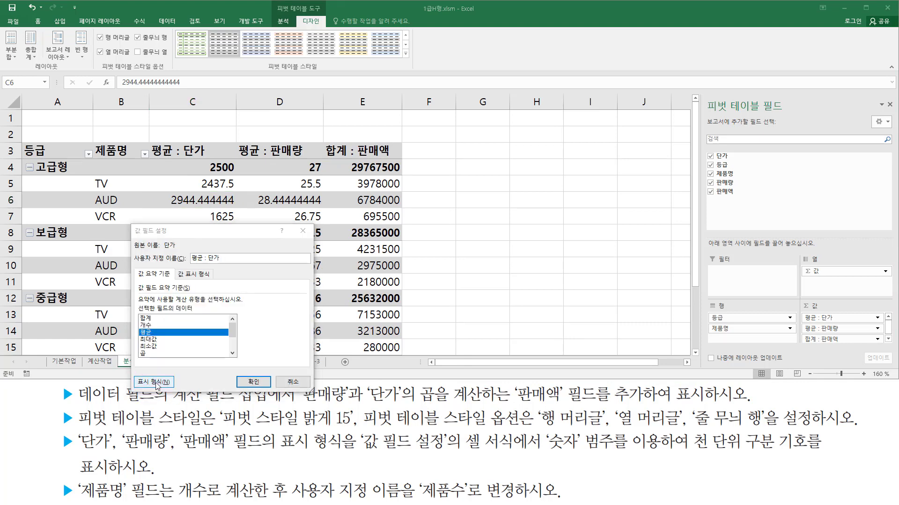
pyautogui.moveTo(184, 193); pyautogui.dragTo(458, 125)
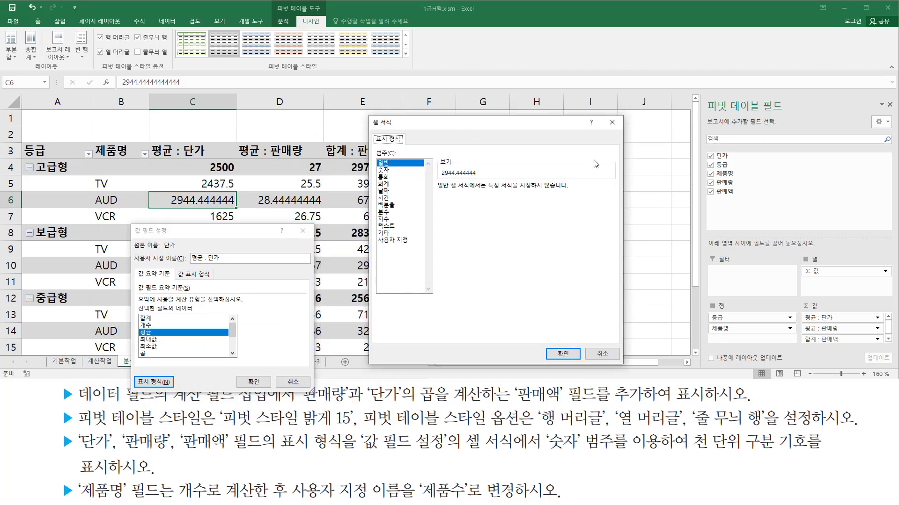
# Format the averaged 단가 field with the 숫자 category and the 1000 단위 구분 기호 option, and accept the value field settings.
pyautogui.moveTo(547, 430)
pyautogui.mouseDown()
pyautogui.moveTo(560, 445)
pyautogui.moveTo(618, 456)
pyautogui.mouseUp()
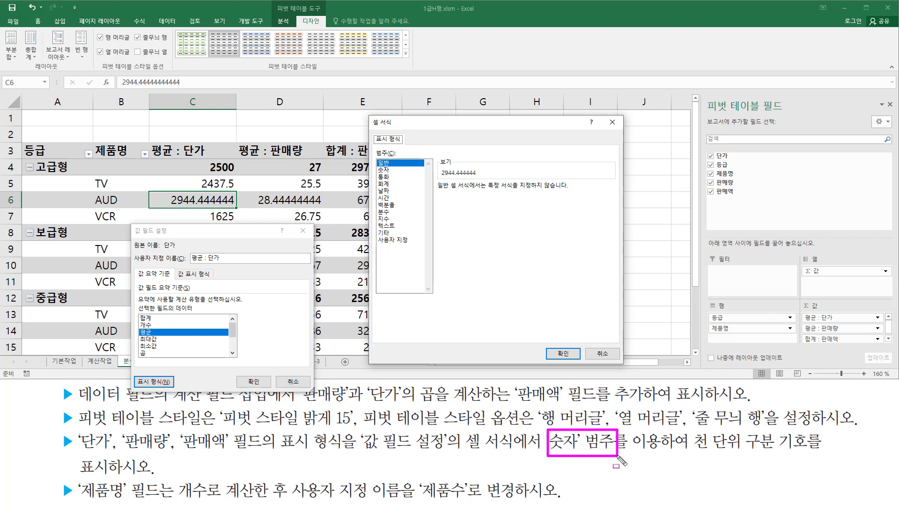
pyautogui.click(383, 170)
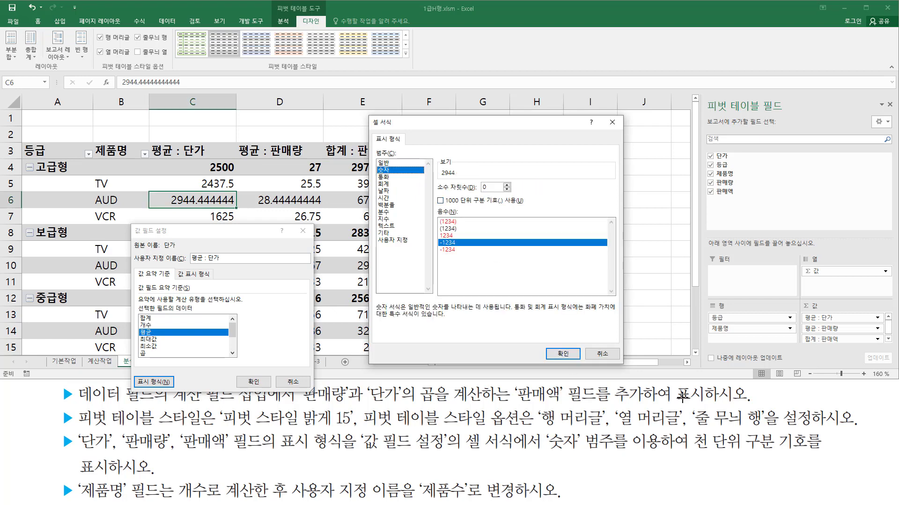
pyautogui.moveTo(688, 448); pyautogui.dragTo(812, 452)
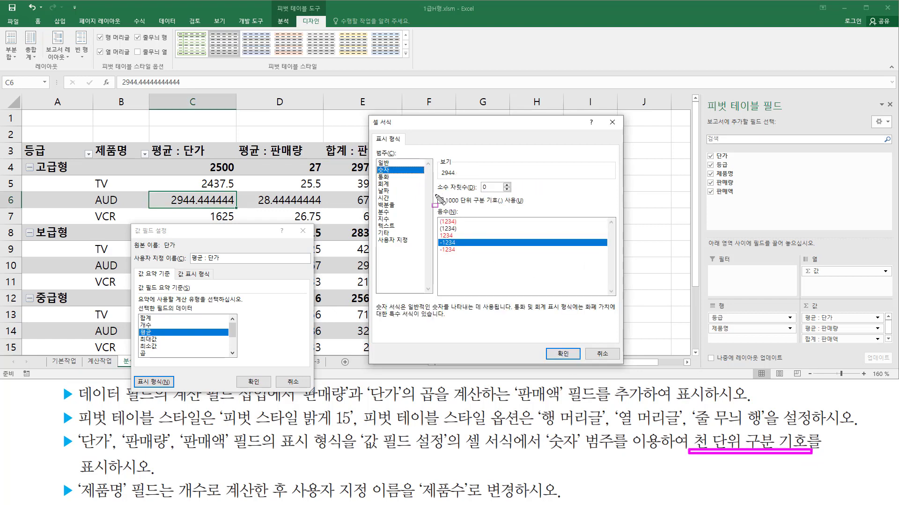
pyautogui.moveTo(429, 191); pyautogui.dragTo(530, 209)
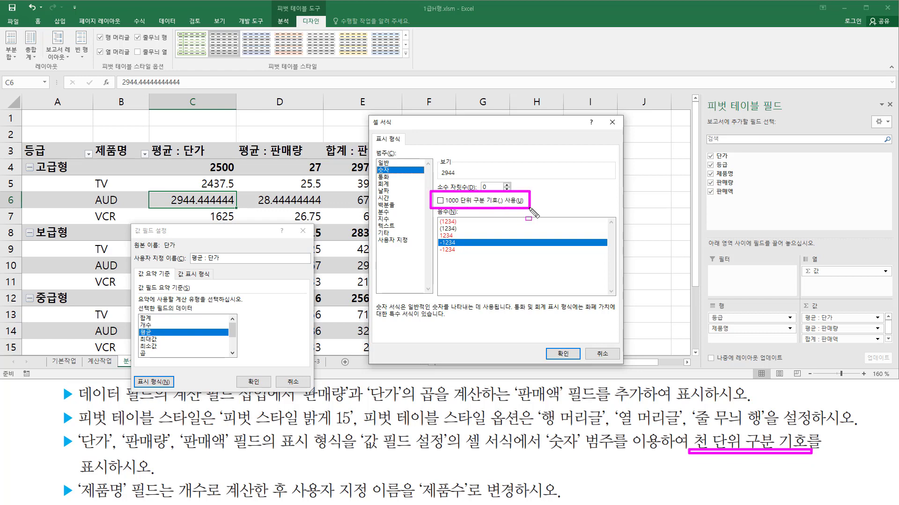
pyautogui.click(441, 201)
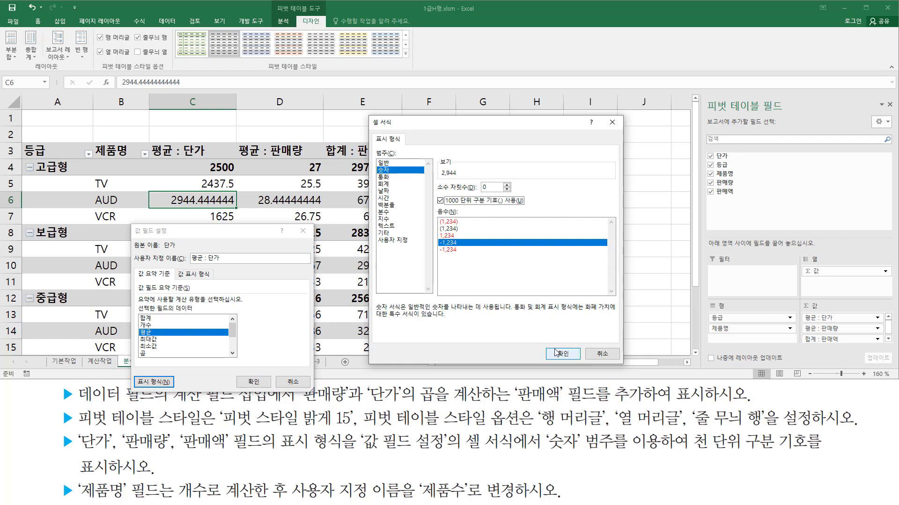
pyautogui.moveTo(546, 342); pyautogui.dragTo(582, 365)
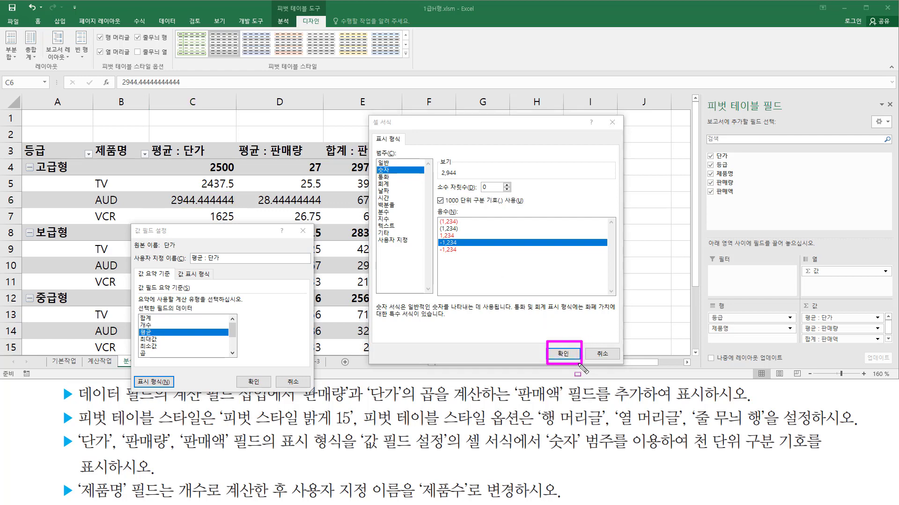
pyautogui.press('Escape')
pyautogui.click(563, 354)
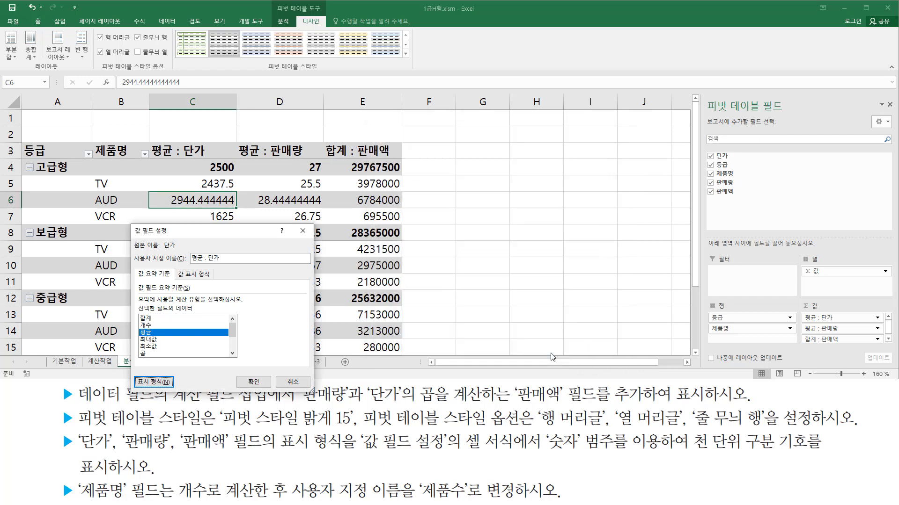
pyautogui.moveTo(236, 372); pyautogui.dragTo(265, 389)
pyautogui.press('Escape')
pyautogui.click(256, 382)
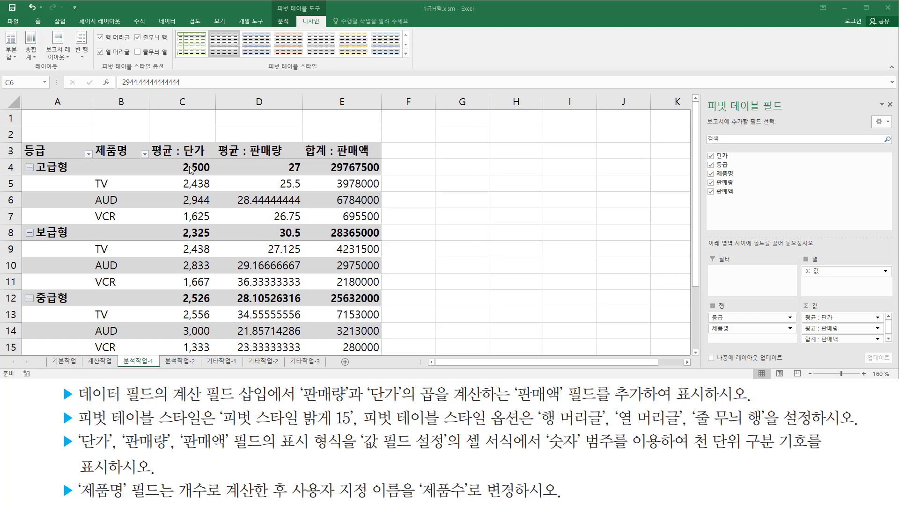
# Open the number format settings of the averaged 판매량 value field from its value field settings.
pyautogui.click(283, 201)
pyautogui.click(273, 185)
pyautogui.click(267, 214)
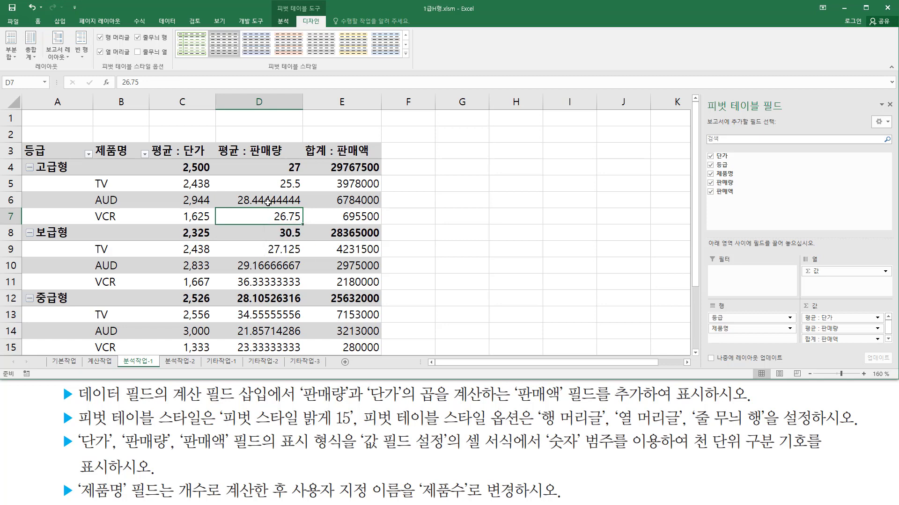
pyautogui.click(268, 202)
pyautogui.rightClick(270, 204)
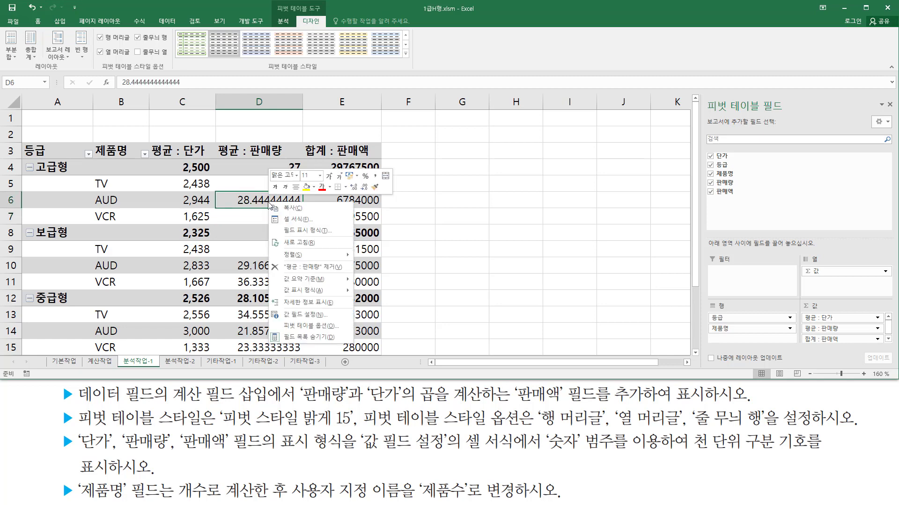
pyautogui.click(323, 316)
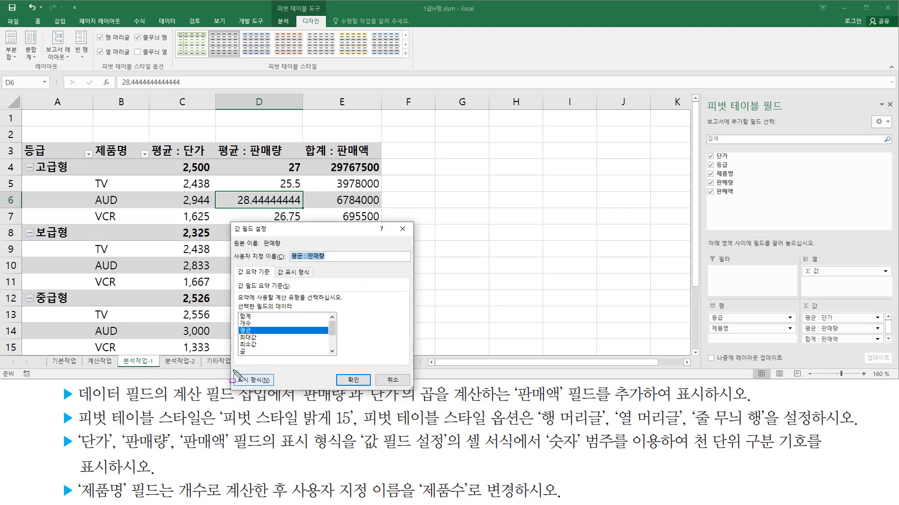
pyautogui.click(266, 383)
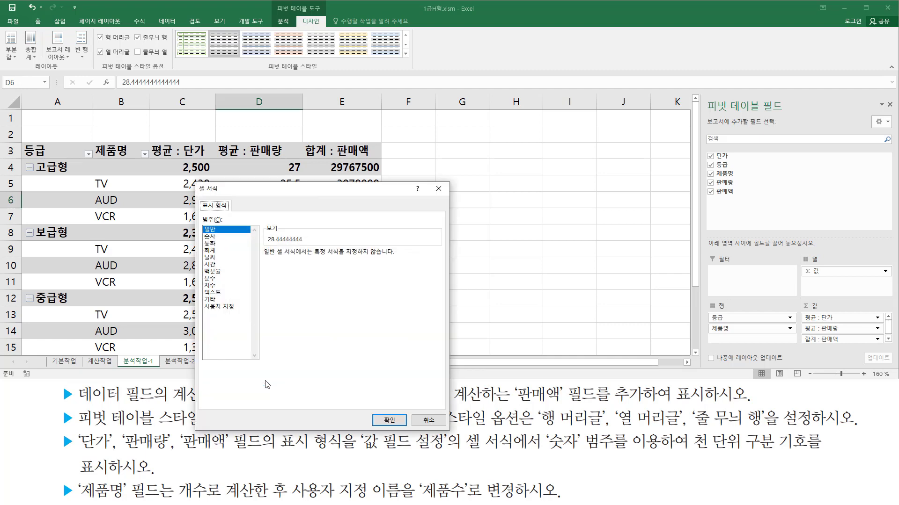
pyautogui.moveTo(273, 195); pyautogui.dragTo(530, 121)
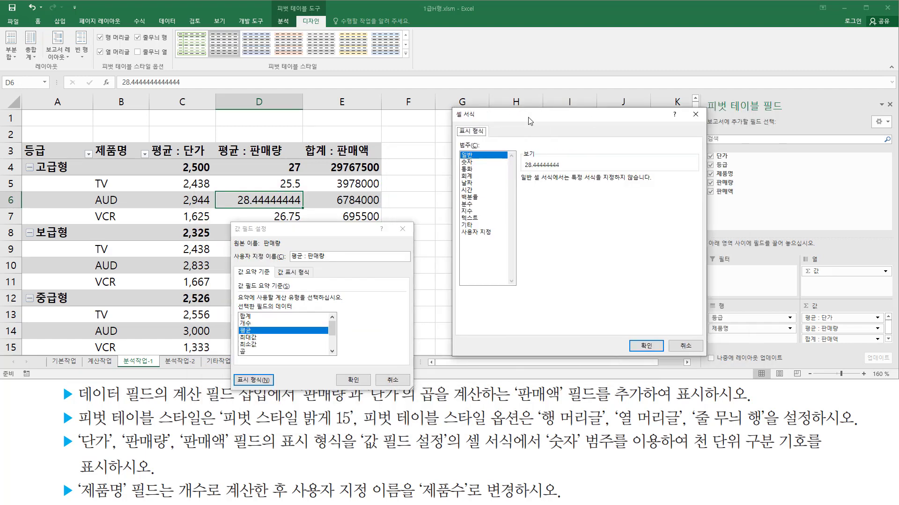
# Format the averaged 판매량 field with the 숫자 category and the 1000 단위 구분 기호 option, and accept the value field settings.
pyautogui.moveTo(458, 157); pyautogui.dragTo(479, 167)
pyautogui.press('Escape')
pyautogui.click(468, 161)
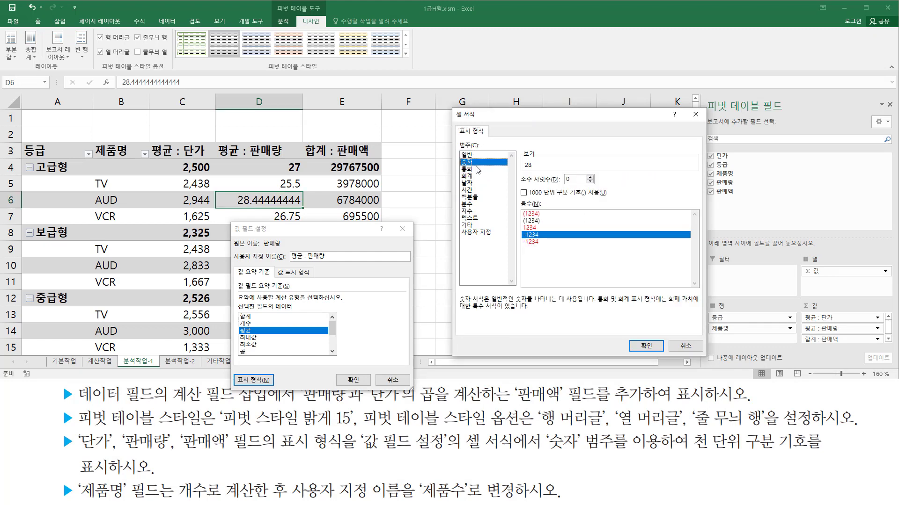
pyautogui.click(523, 193)
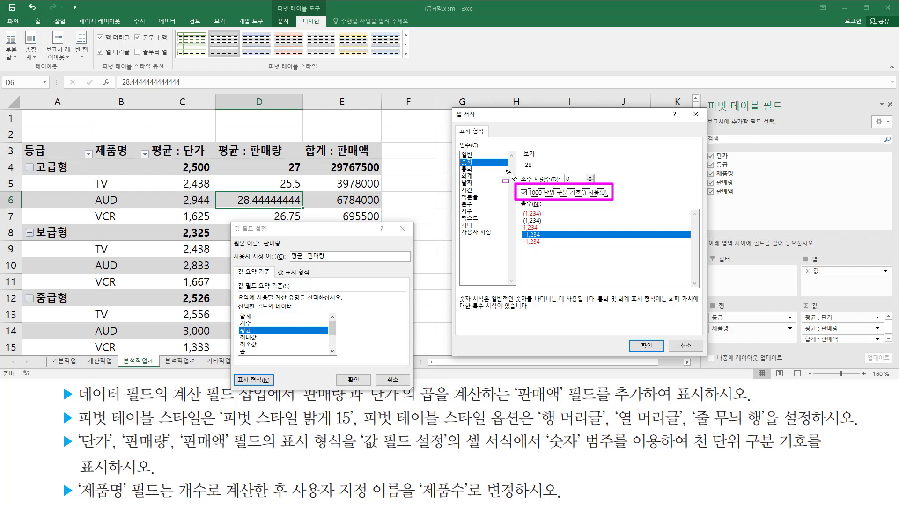
pyautogui.click(646, 345)
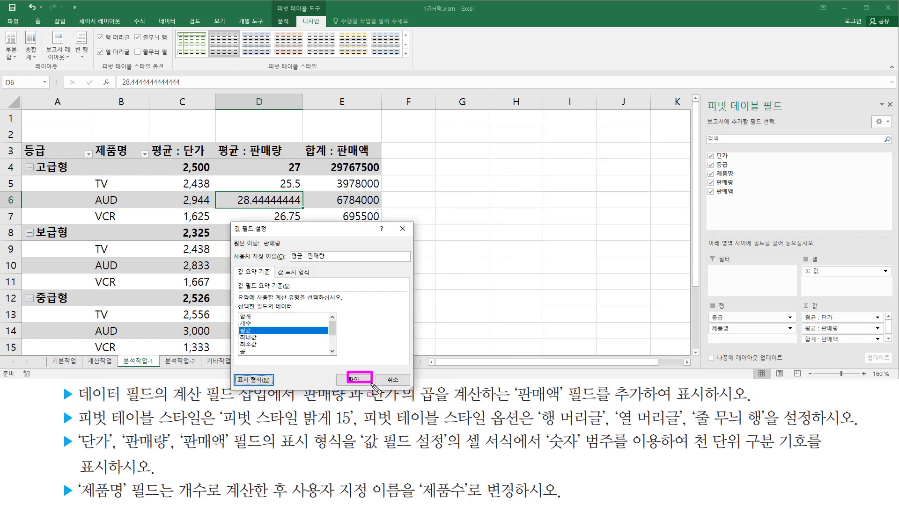
pyautogui.click(352, 378)
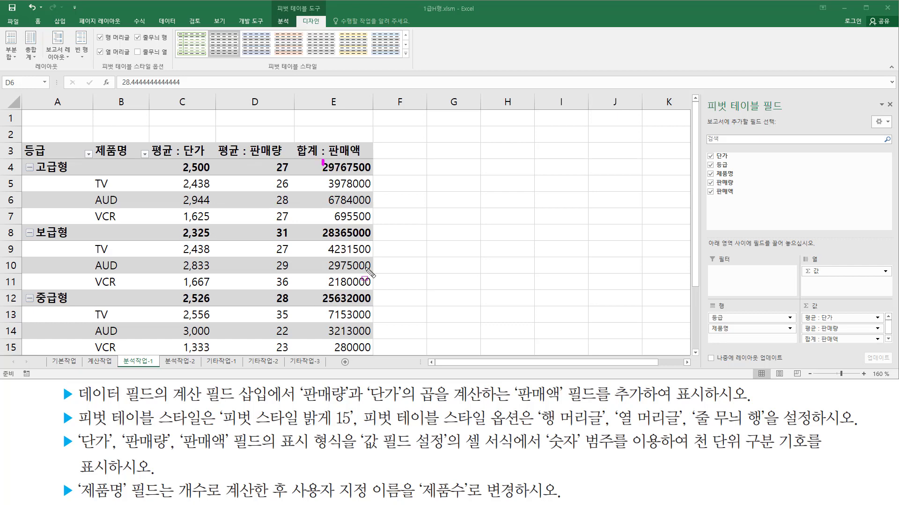
# Open the number format settings of the summed 판매액 value field from its value field settings.
pyautogui.click(339, 182)
pyautogui.click(344, 217)
pyautogui.click(346, 265)
pyautogui.click(346, 215)
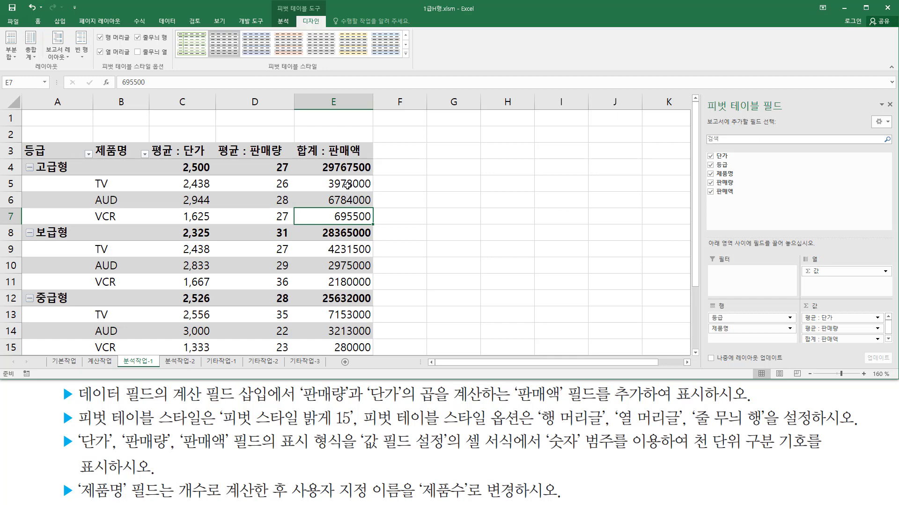
pyautogui.click(347, 185)
pyautogui.rightClick(349, 186)
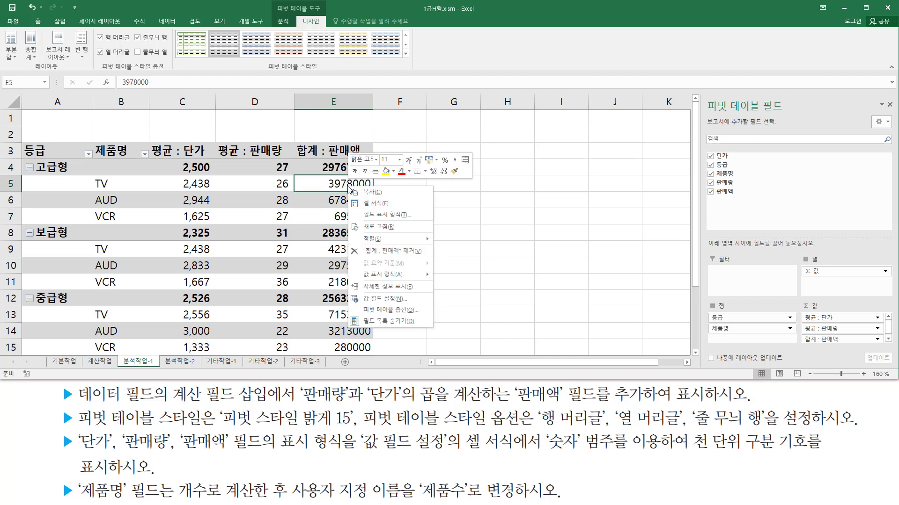
pyautogui.click(381, 299)
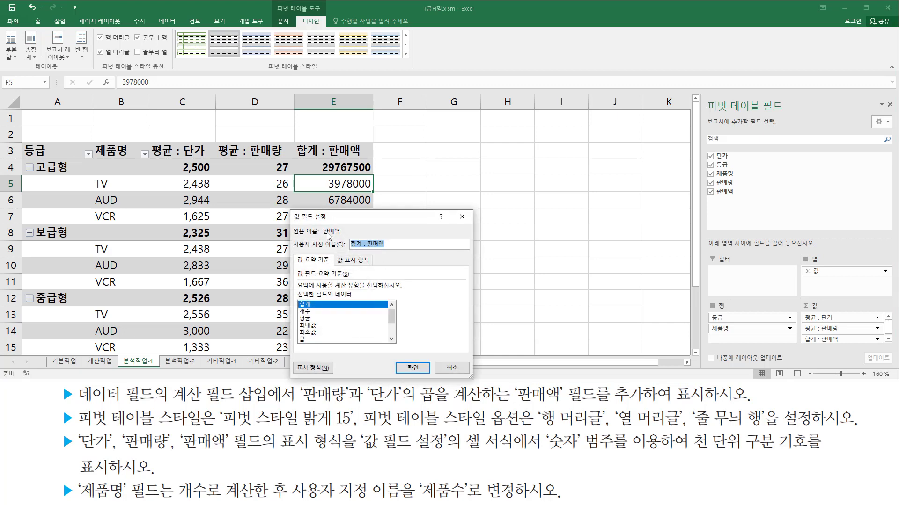
pyautogui.moveTo(289, 208)
pyautogui.mouseDown()
pyautogui.moveTo(353, 386)
pyautogui.moveTo(478, 387)
pyautogui.mouseUp()
pyautogui.moveTo(295, 354); pyautogui.dragTo(340, 376)
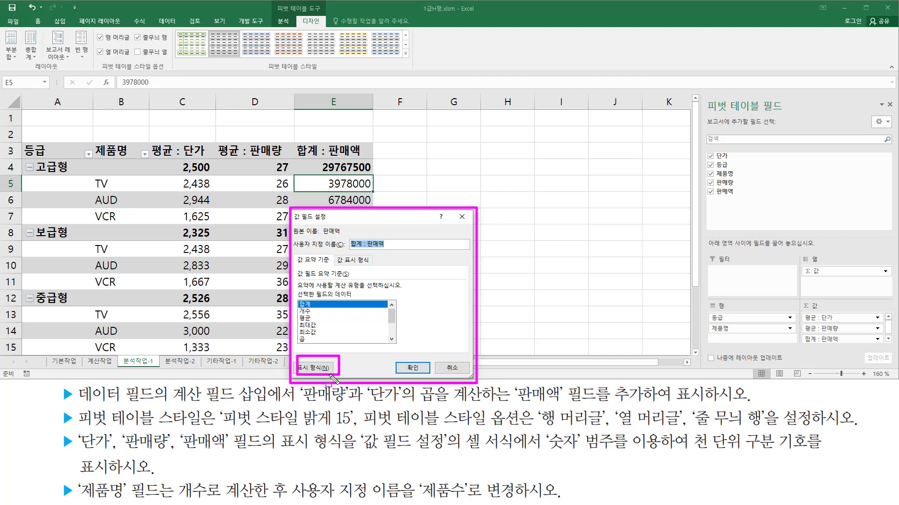
pyautogui.press('Escape')
pyautogui.click(324, 369)
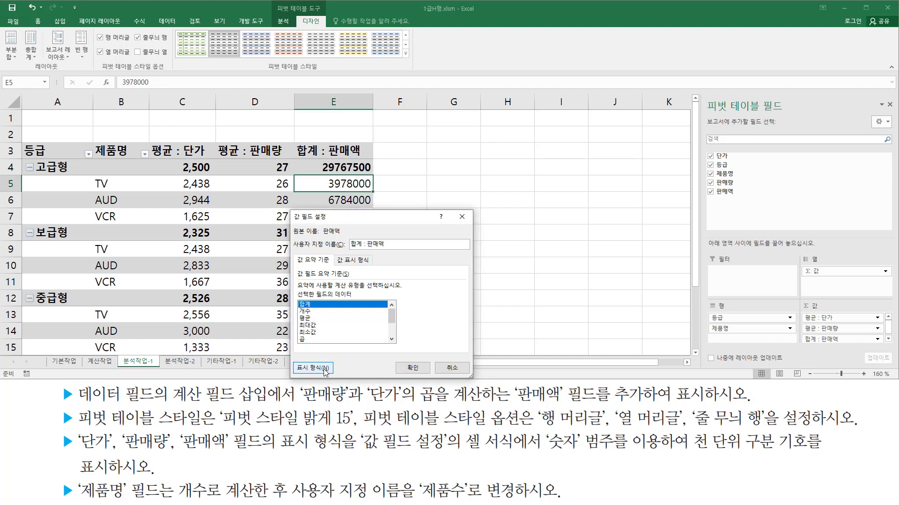
pyautogui.moveTo(330, 178); pyautogui.dragTo(556, 127)
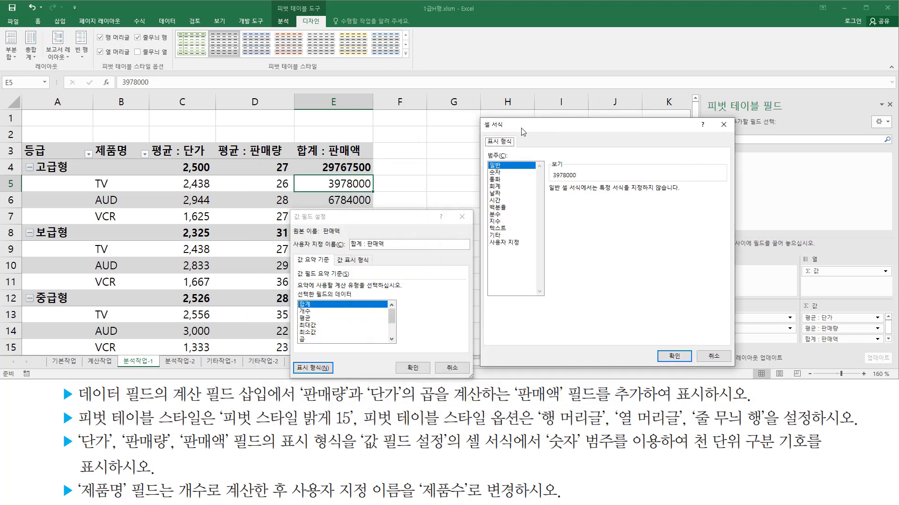
# Format the summed 판매액 field with the 숫자 category and the 1000 단위 구분 기호 option, and accept the value field settings.
pyautogui.moveTo(486, 169); pyautogui.dragTo(508, 178)
pyautogui.click(495, 173)
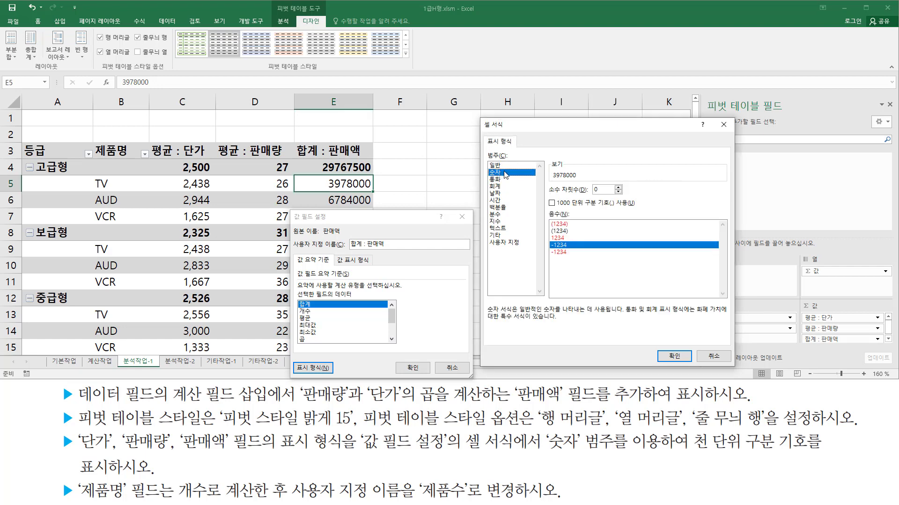
pyautogui.moveTo(544, 193)
pyautogui.mouseDown()
pyautogui.moveTo(593, 215)
pyautogui.moveTo(643, 214)
pyautogui.mouseUp()
pyautogui.click(551, 203)
pyautogui.moveTo(545, 196); pyautogui.dragTo(561, 212)
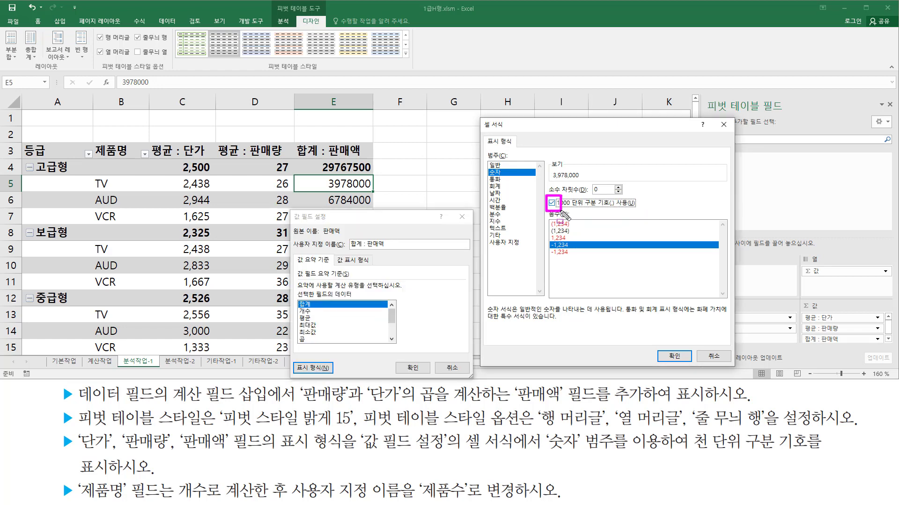
pyautogui.moveTo(659, 340); pyautogui.dragTo(691, 365)
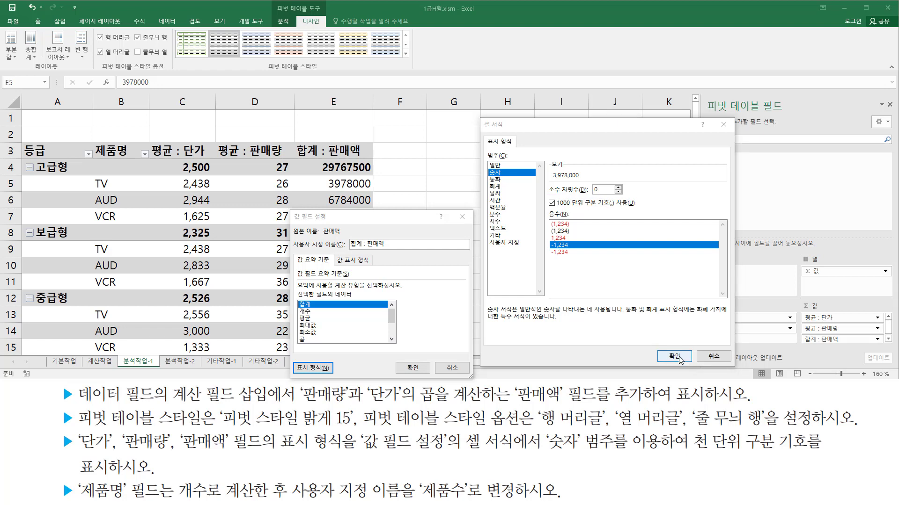
pyautogui.click(682, 358)
pyautogui.moveTo(420, 374); pyautogui.dragTo(434, 379)
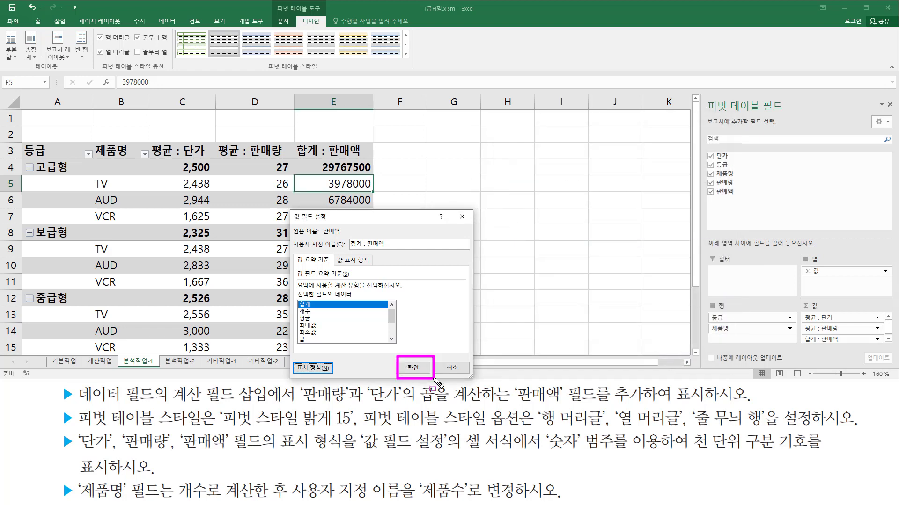
pyautogui.click(413, 368)
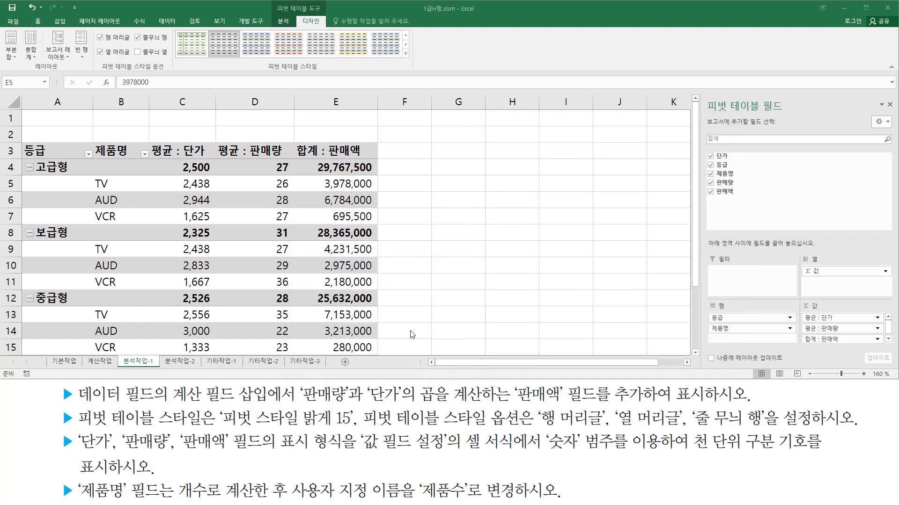
pyautogui.moveTo(309, 160)
pyautogui.mouseDown()
pyautogui.moveTo(324, 302)
pyautogui.moveTo(380, 358)
pyautogui.mouseUp()
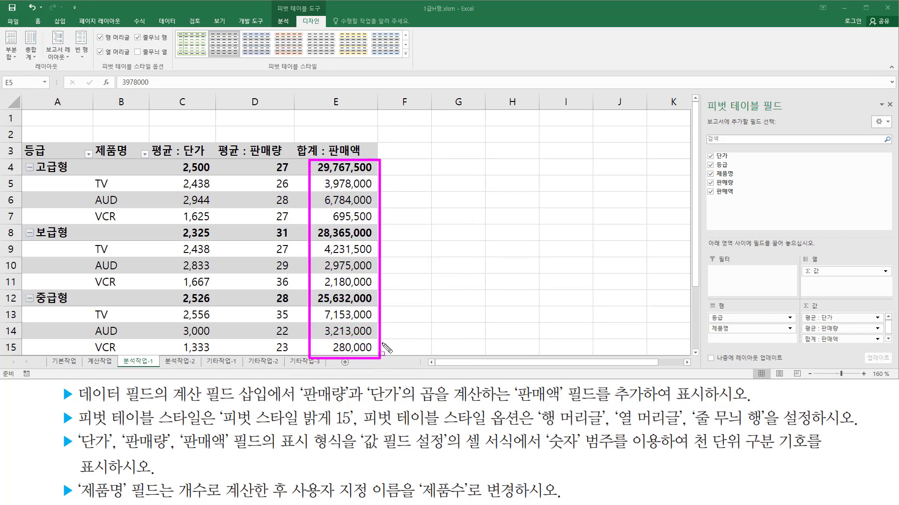
pyautogui.moveTo(53, 431)
pyautogui.mouseDown()
pyautogui.moveTo(244, 491)
pyautogui.moveTo(775, 468)
pyautogui.moveTo(822, 475)
pyautogui.mouseUp()
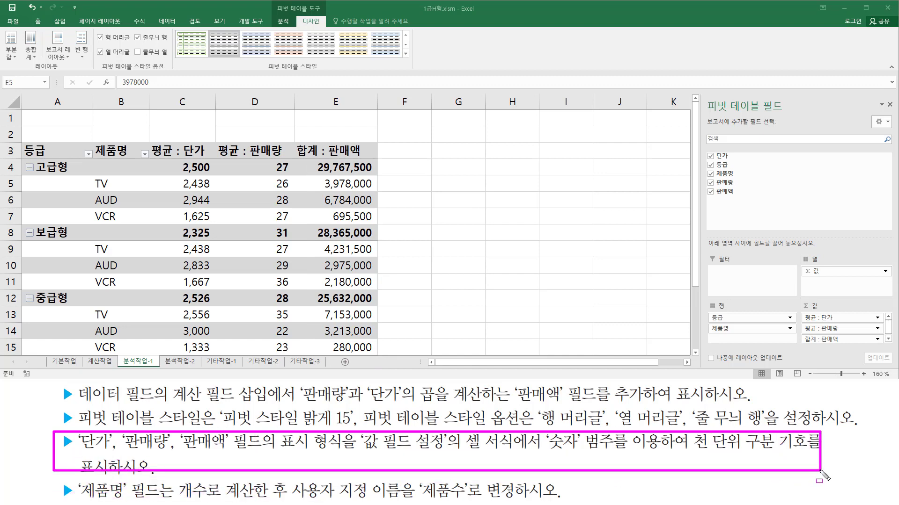
pyautogui.moveTo(78, 476)
pyautogui.mouseDown()
pyautogui.moveTo(88, 493)
pyautogui.moveTo(162, 502)
pyautogui.mouseUp()
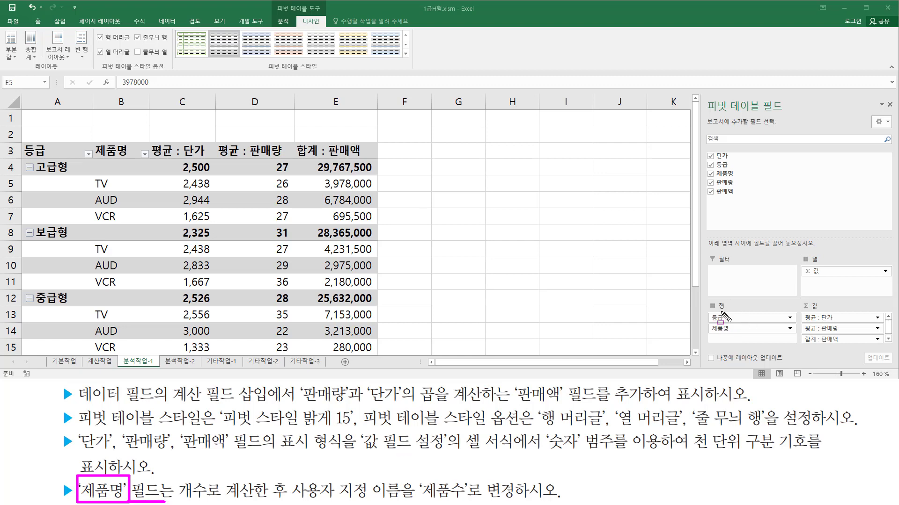
pyautogui.moveTo(708, 300)
pyautogui.mouseDown()
pyautogui.moveTo(733, 309)
pyautogui.moveTo(732, 333)
pyautogui.mouseUp()
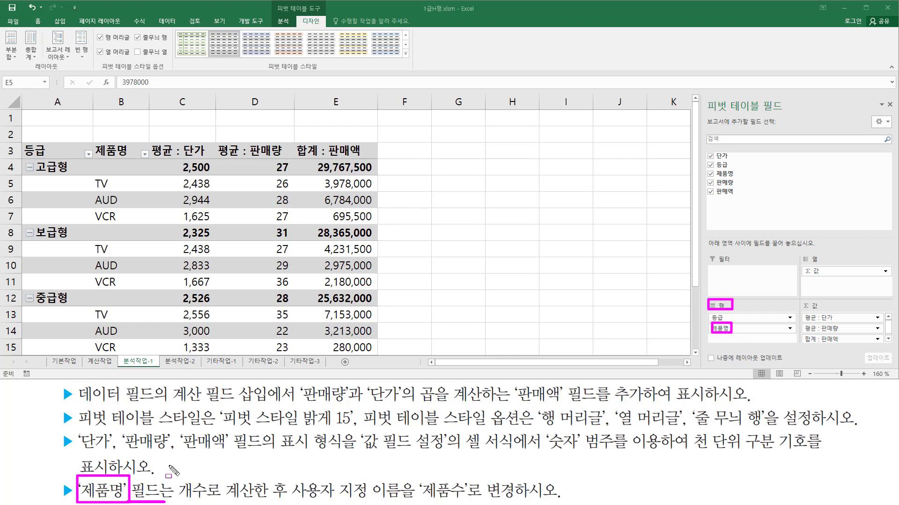
pyautogui.moveTo(178, 498); pyautogui.dragTo(518, 499)
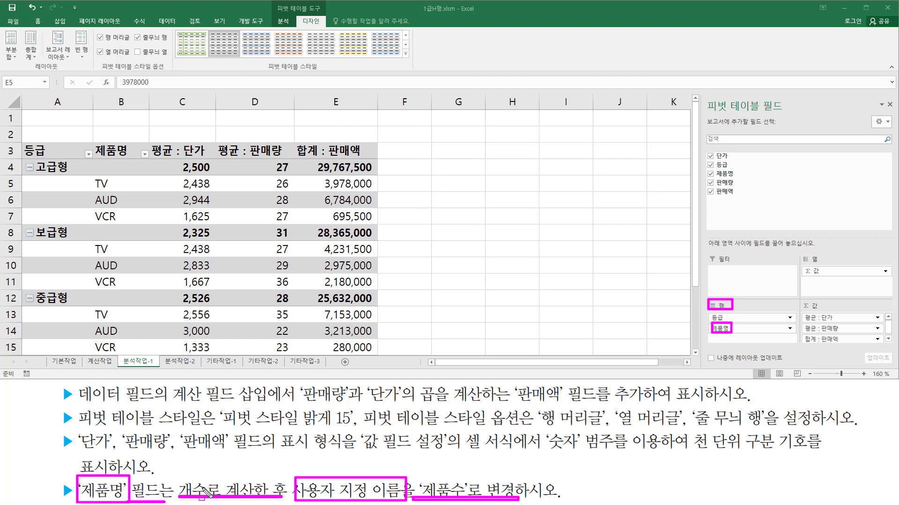
pyautogui.press('Escape')
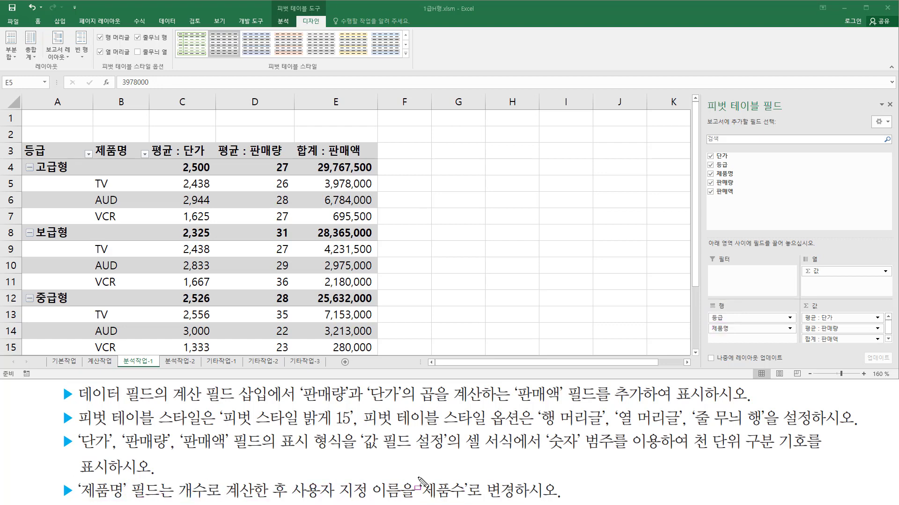
pyautogui.moveTo(420, 481)
pyautogui.mouseDown()
pyautogui.moveTo(426, 492)
pyautogui.moveTo(467, 500)
pyautogui.mouseUp()
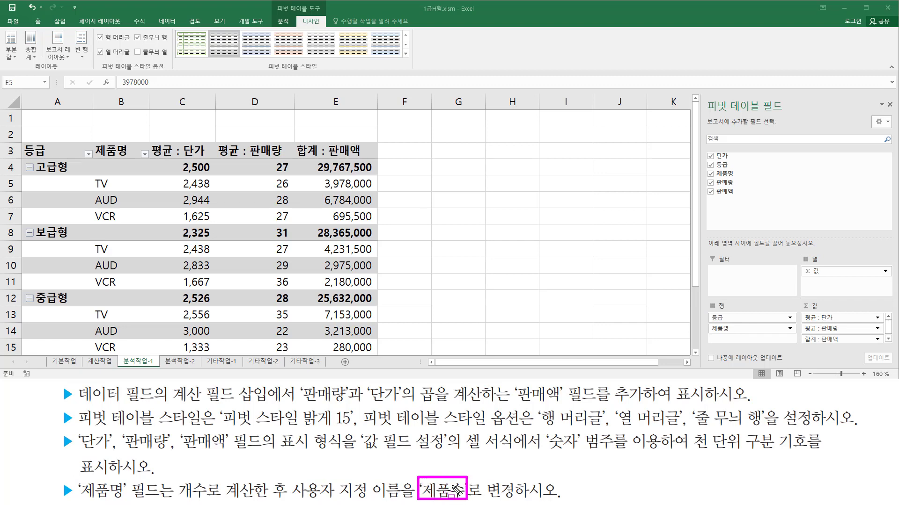
pyautogui.press('Escape')
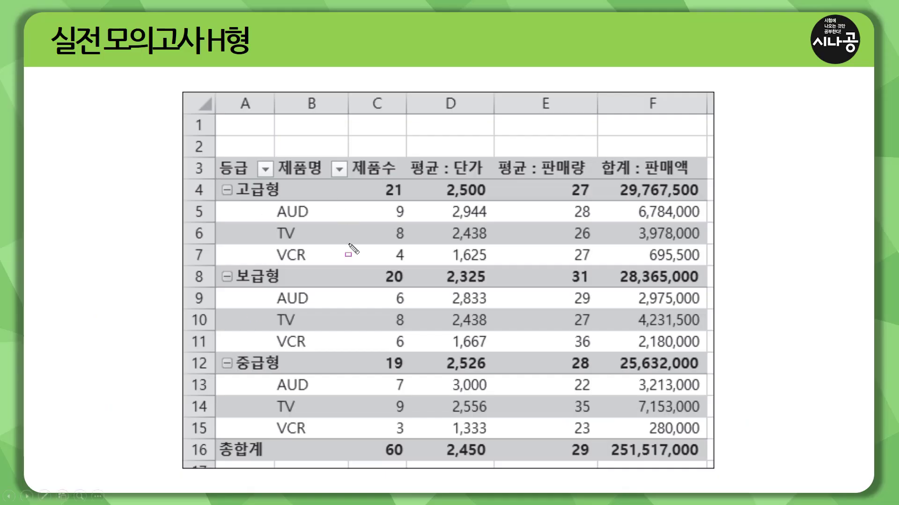
pyautogui.moveTo(275, 155); pyautogui.dragTo(324, 180)
pyautogui.moveTo(352, 153)
pyautogui.mouseDown()
pyautogui.moveTo(369, 173)
pyautogui.moveTo(401, 179)
pyautogui.moveTo(406, 492)
pyautogui.moveTo(409, 465)
pyautogui.mouseUp()
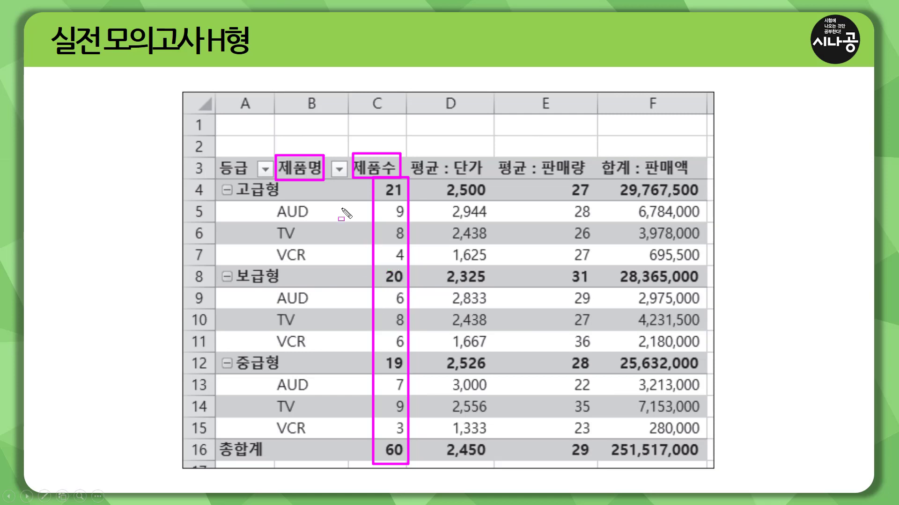
pyautogui.moveTo(283, 148)
pyautogui.mouseDown()
pyautogui.moveTo(306, 147)
pyautogui.moveTo(315, 126)
pyautogui.mouseUp()
pyautogui.moveTo(398, 175)
pyautogui.mouseDown()
pyautogui.moveTo(356, 170)
pyautogui.moveTo(398, 159)
pyautogui.moveTo(389, 209)
pyautogui.mouseUp()
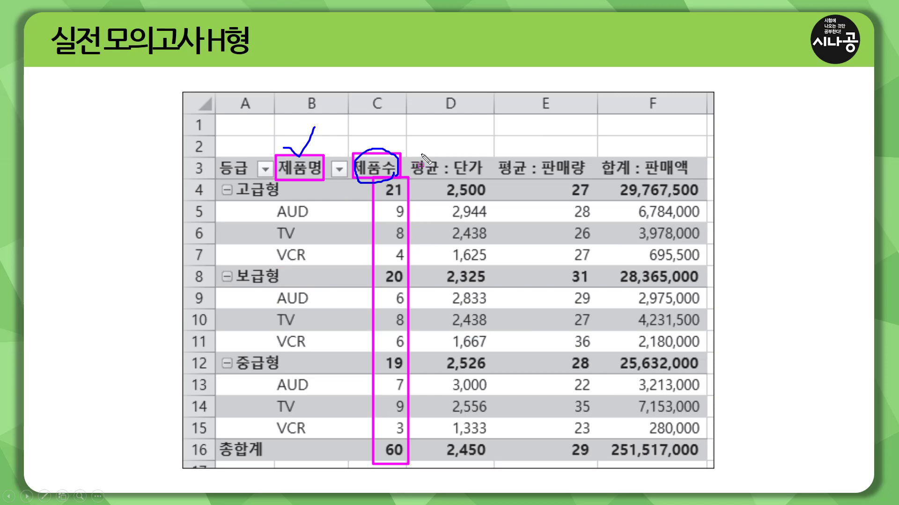
pyautogui.moveTo(418, 154); pyautogui.dragTo(713, 175)
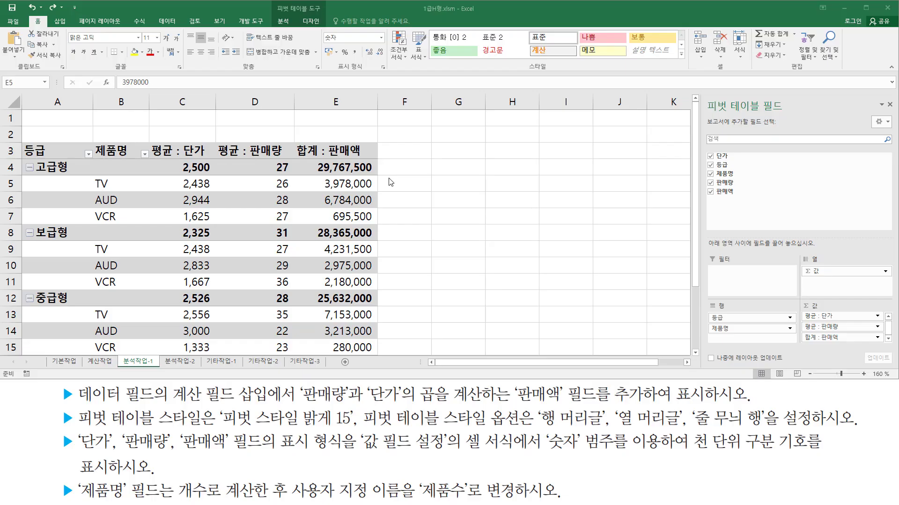
# Add the 제품명 field to the pivot table's values as a count, placed ahead of the averaged 단가.
pyautogui.moveTo(705, 92); pyautogui.dragTo(797, 112)
pyautogui.moveTo(702, 167); pyautogui.dragTo(747, 180)
pyautogui.press('Escape')
pyautogui.moveTo(723, 176); pyautogui.dragTo(844, 323)
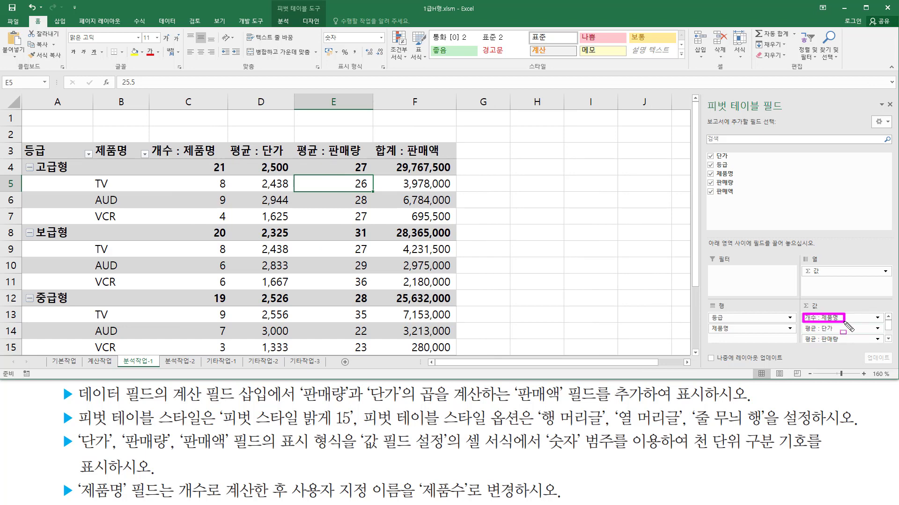
pyautogui.moveTo(153, 142)
pyautogui.mouseDown()
pyautogui.moveTo(229, 173)
pyautogui.moveTo(231, 356)
pyautogui.mouseUp()
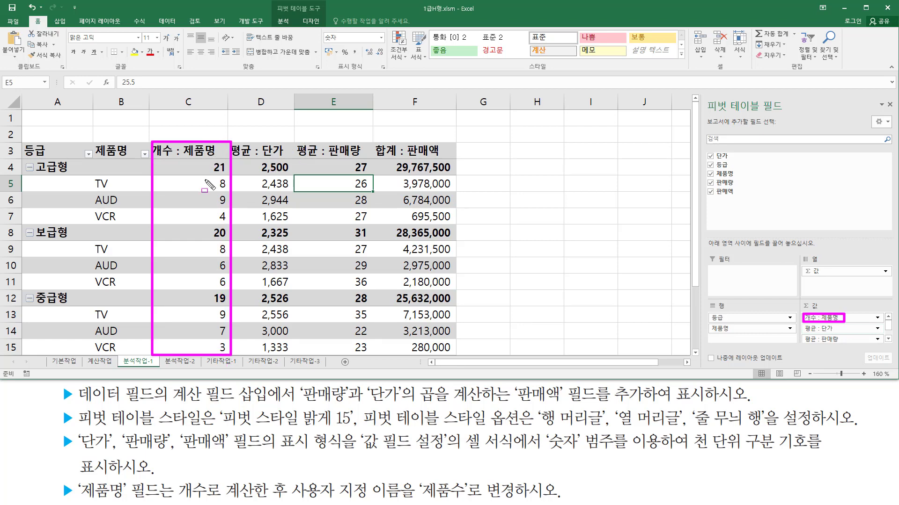
pyautogui.moveTo(289, 477)
pyautogui.mouseDown()
pyautogui.moveTo(311, 501)
pyautogui.moveTo(519, 500)
pyautogui.mouseUp()
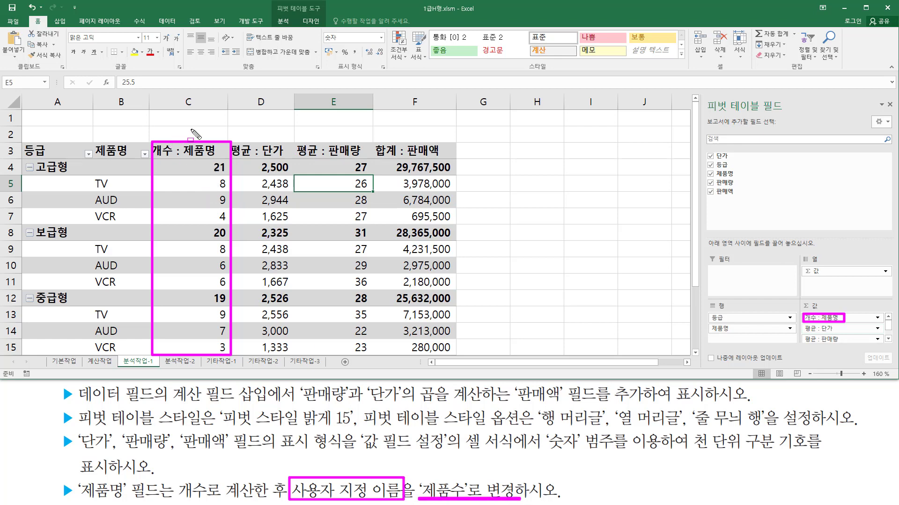
pyautogui.press('Escape')
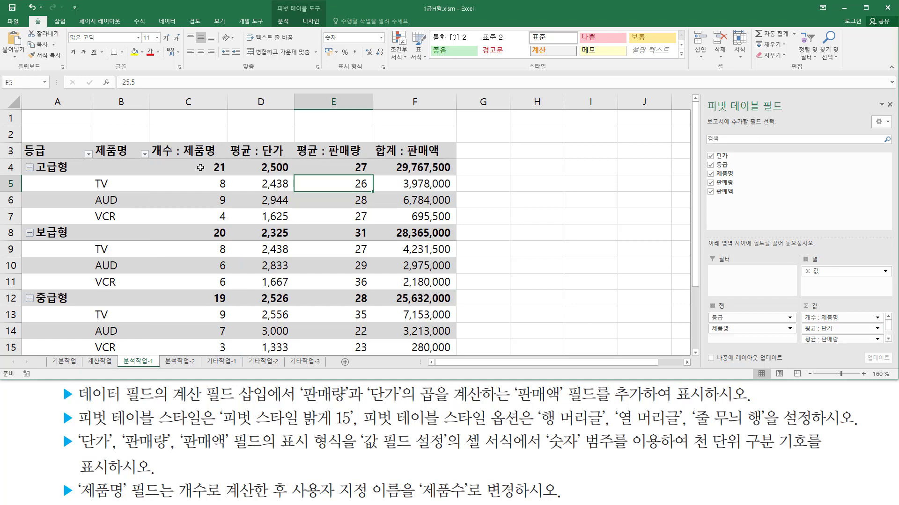
# Open the value field settings of the counted 제품명 field from one of its values in the pivot table.
pyautogui.click(199, 183)
pyautogui.click(193, 212)
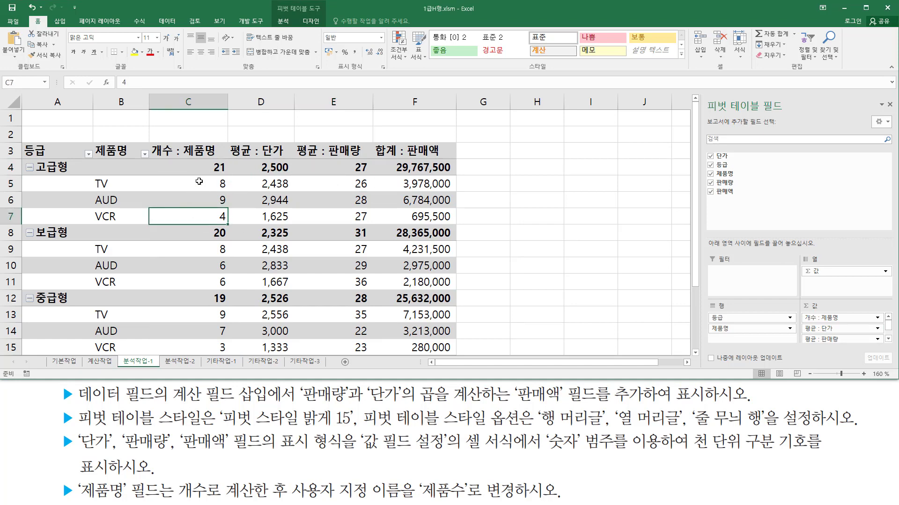
pyautogui.click(199, 183)
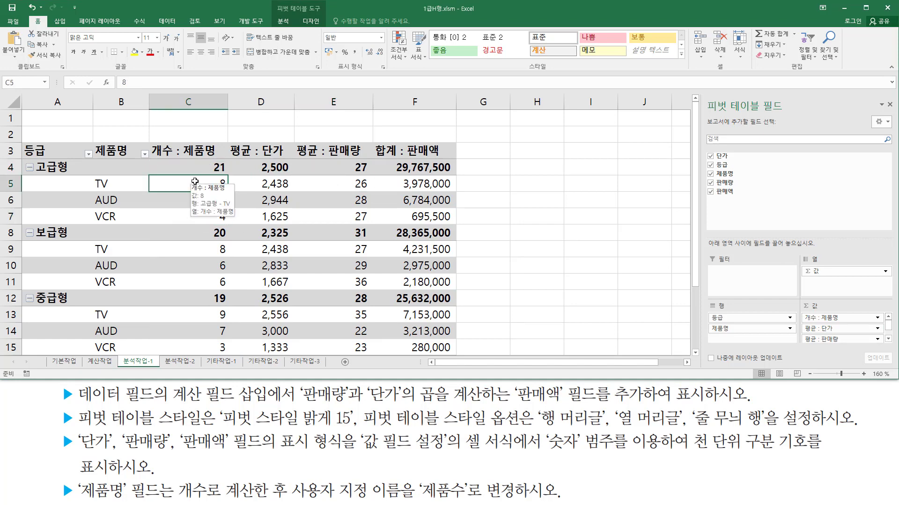
pyautogui.rightClick(195, 182)
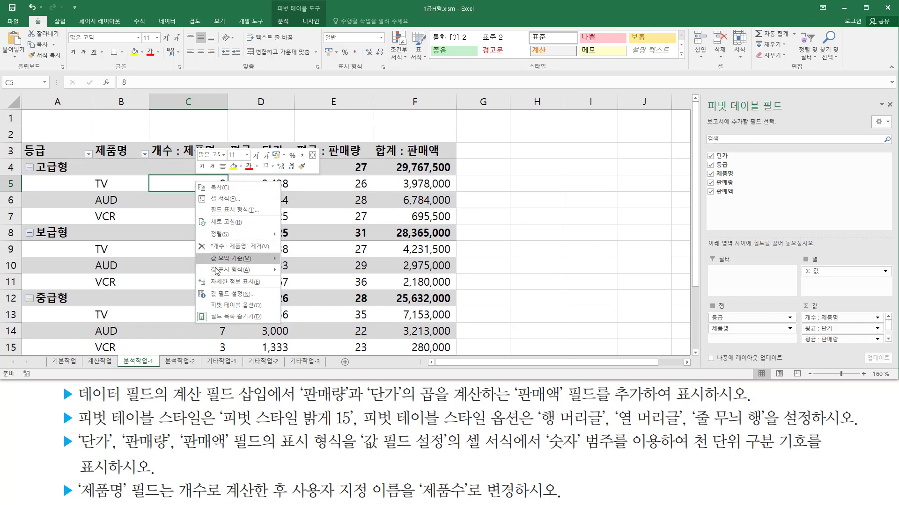
pyautogui.click(226, 295)
pyautogui.moveTo(216, 213); pyautogui.dragTo(557, 162)
pyautogui.moveTo(475, 179); pyautogui.dragTo(590, 198)
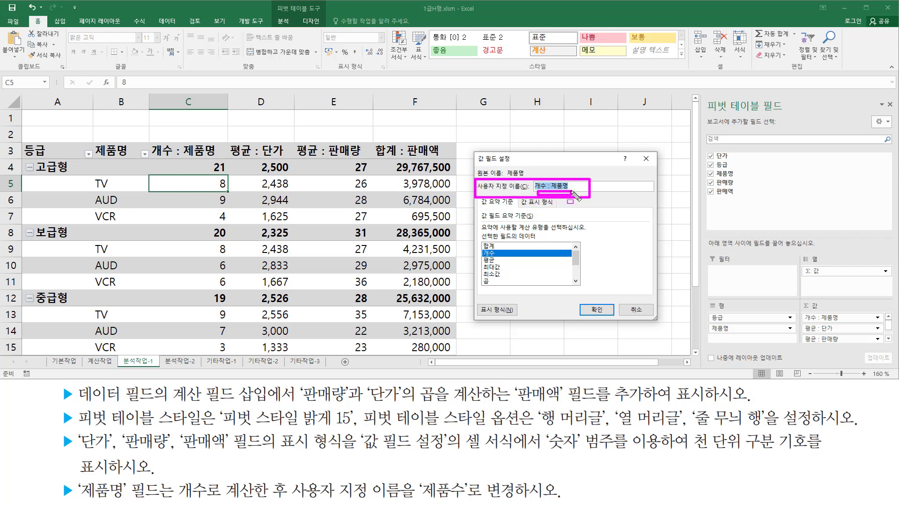
pyautogui.press('Escape')
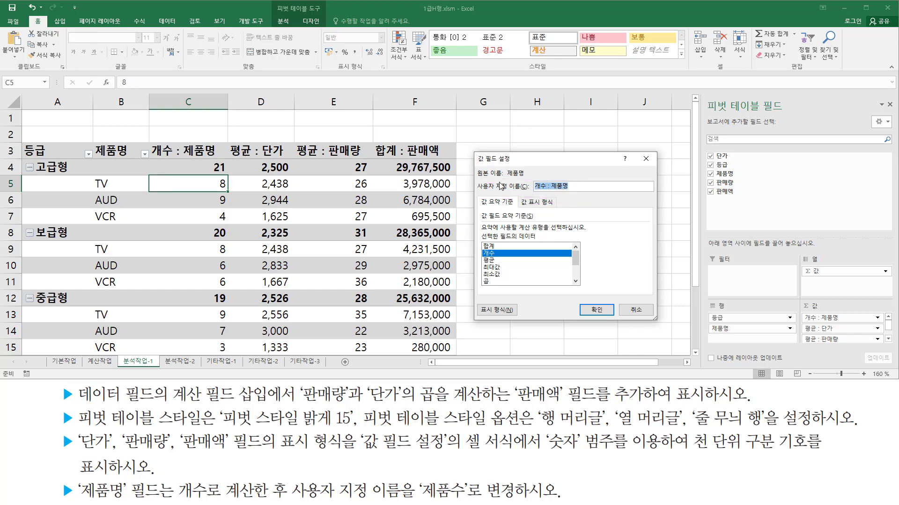
# Set the counted field's custom name to 제품수 and accept the value field settings.
pyautogui.write('ㅈ')
pyautogui.moveTo(531, 191)
pyautogui.mouseDown()
pyautogui.moveTo(556, 192)
pyautogui.moveTo(564, 181)
pyautogui.mouseUp()
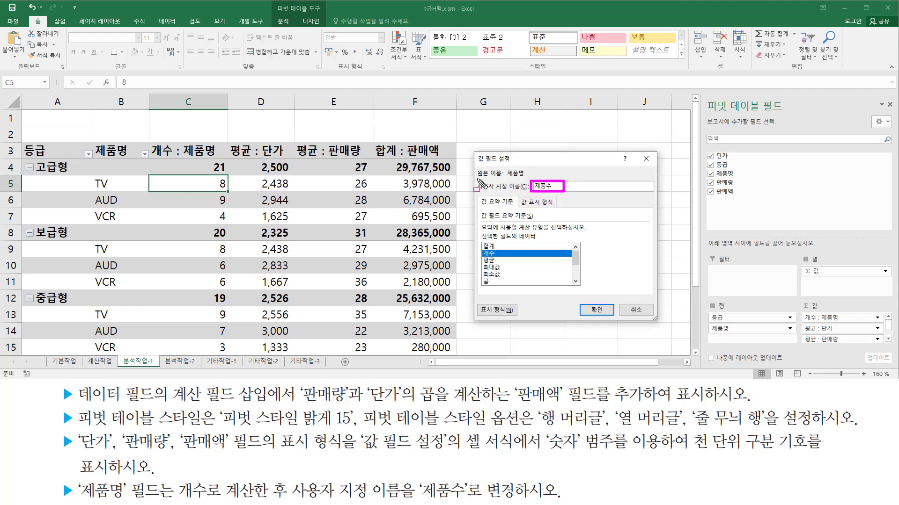
pyautogui.moveTo(477, 179)
pyautogui.mouseDown()
pyautogui.moveTo(535, 190)
pyautogui.moveTo(528, 168)
pyautogui.mouseUp()
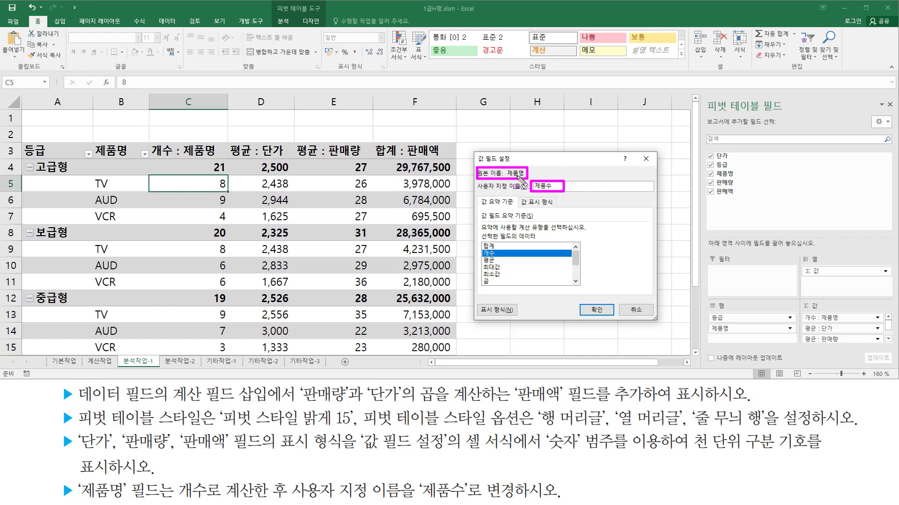
pyautogui.moveTo(481, 246); pyautogui.dragTo(501, 260)
pyautogui.moveTo(579, 301); pyautogui.dragTo(613, 317)
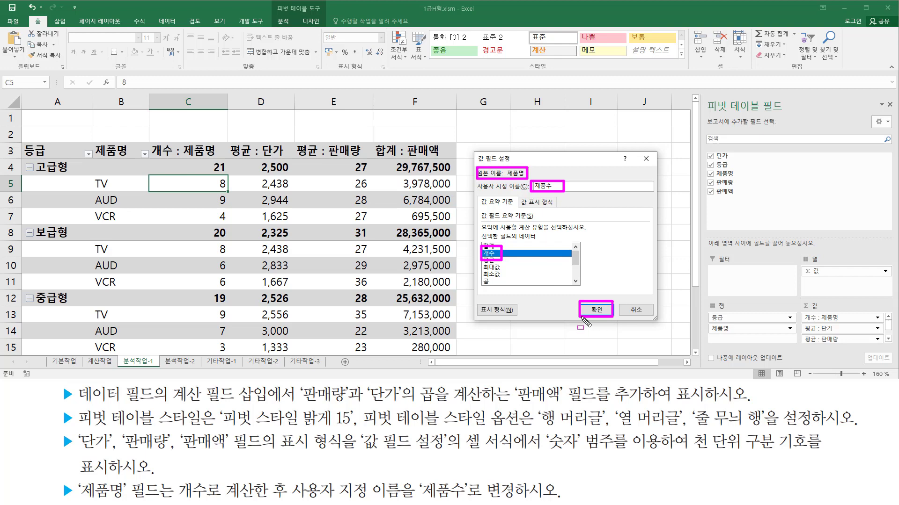
pyautogui.click(592, 311)
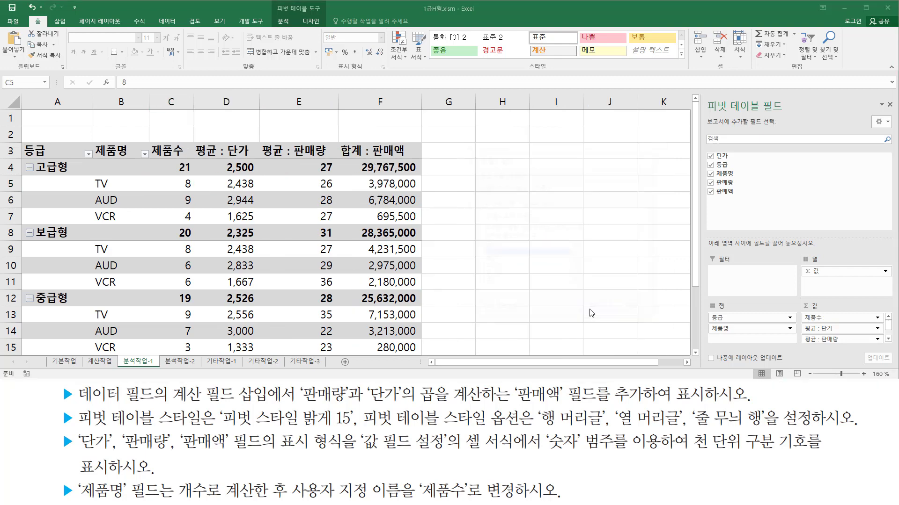
pyautogui.moveTo(146, 138)
pyautogui.mouseDown()
pyautogui.moveTo(190, 182)
pyautogui.moveTo(200, 353)
pyautogui.mouseUp()
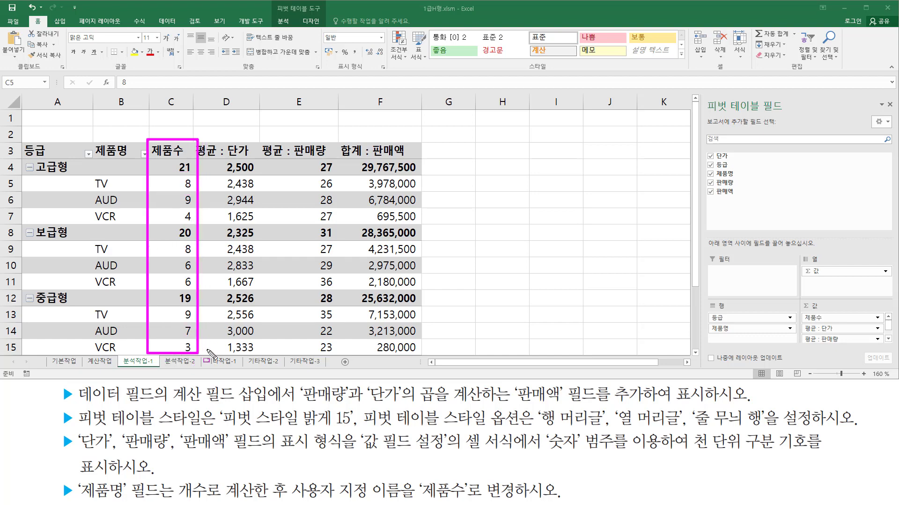
pyautogui.press('Escape')
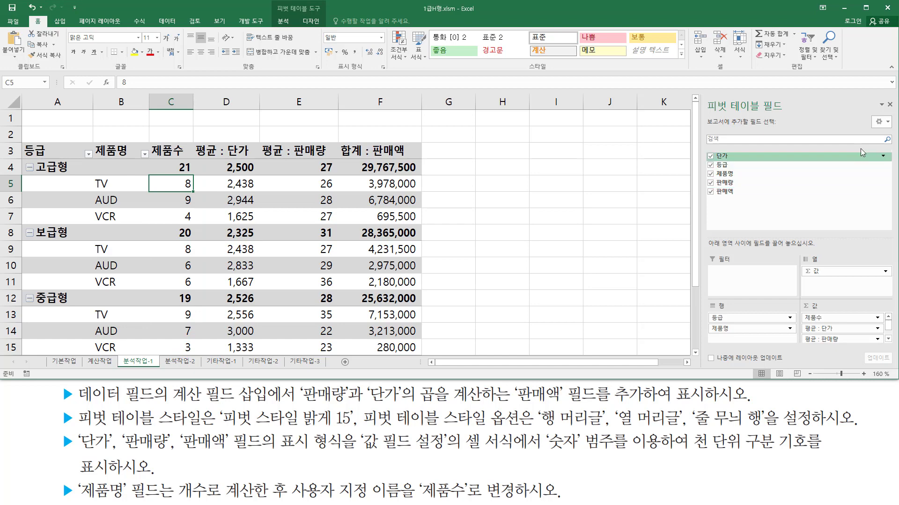
# Review the finished pivot table down to the 총합계 row and select empty cell H7 outside it.
pyautogui.click(695, 354)
pyautogui.click(696, 354)
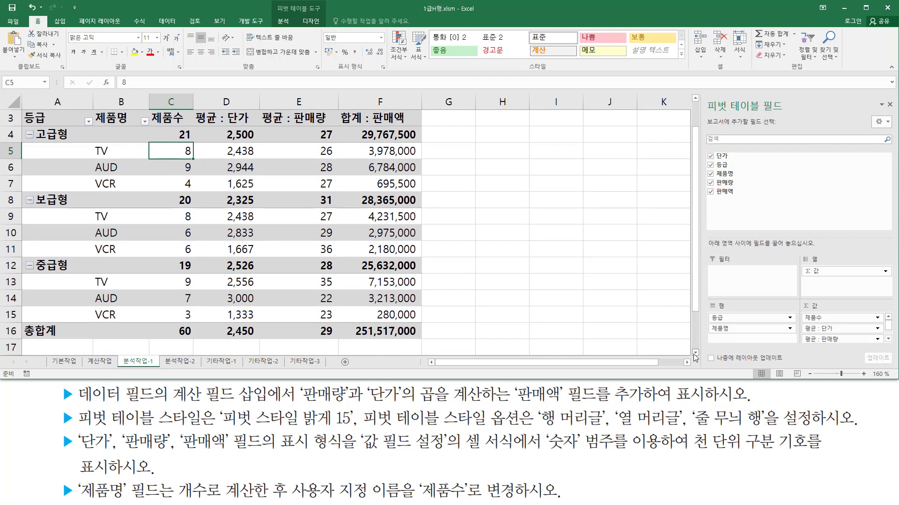
pyautogui.click(695, 99)
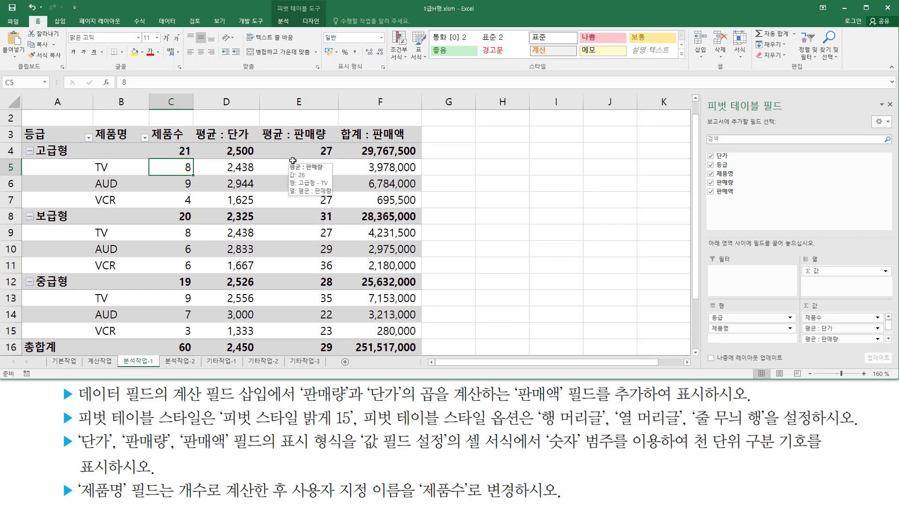
pyautogui.click(477, 199)
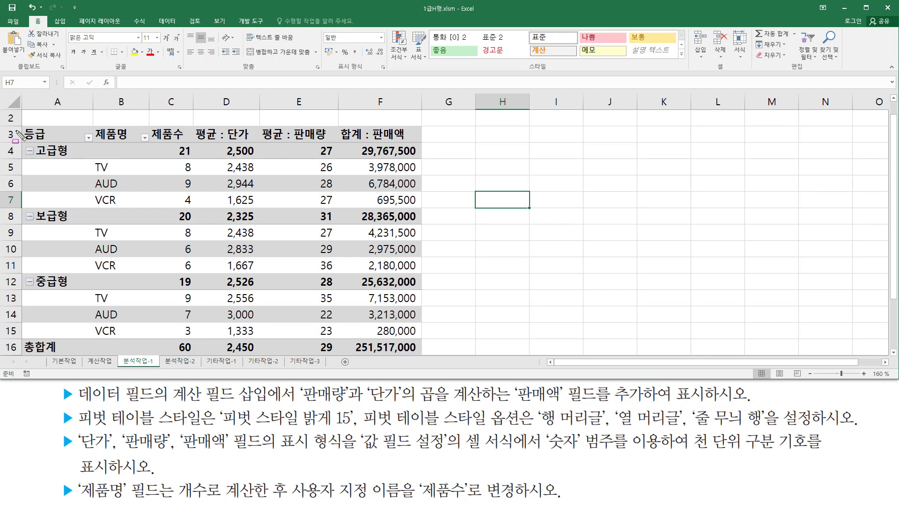
pyautogui.moveTo(20, 125)
pyautogui.mouseDown()
pyautogui.moveTo(425, 372)
pyautogui.moveTo(427, 357)
pyautogui.mouseUp()
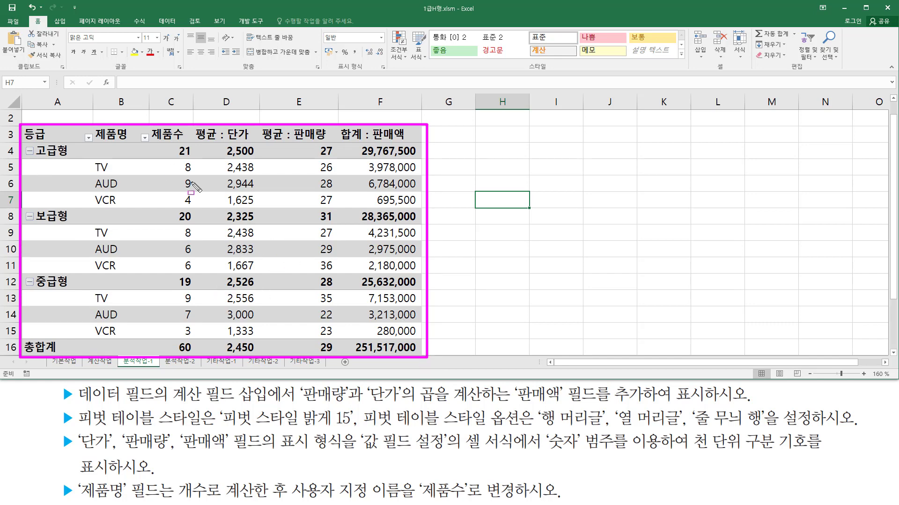
# Switch to the 분석작업-2 sheet and examine [표1], in particular the 고객코드 column for repeated codes.
pyautogui.press('Escape')
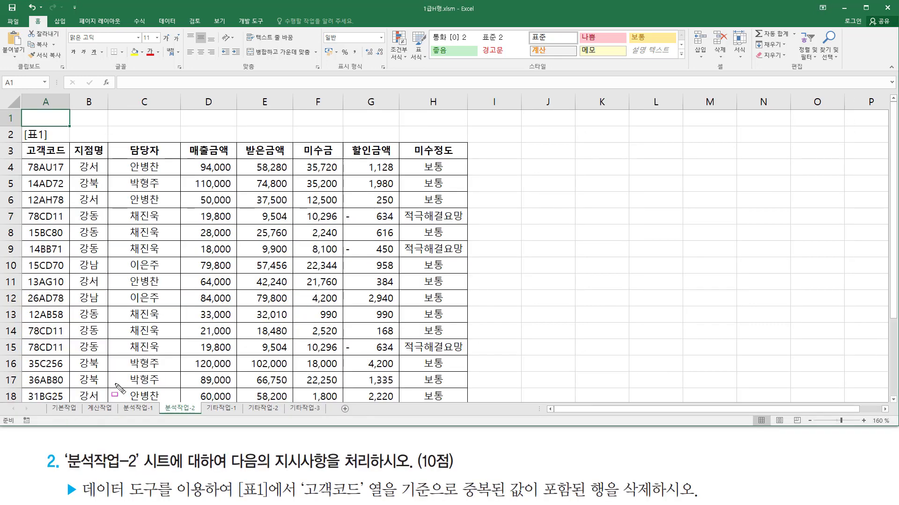
pyautogui.moveTo(65, 473); pyautogui.dragTo(139, 473)
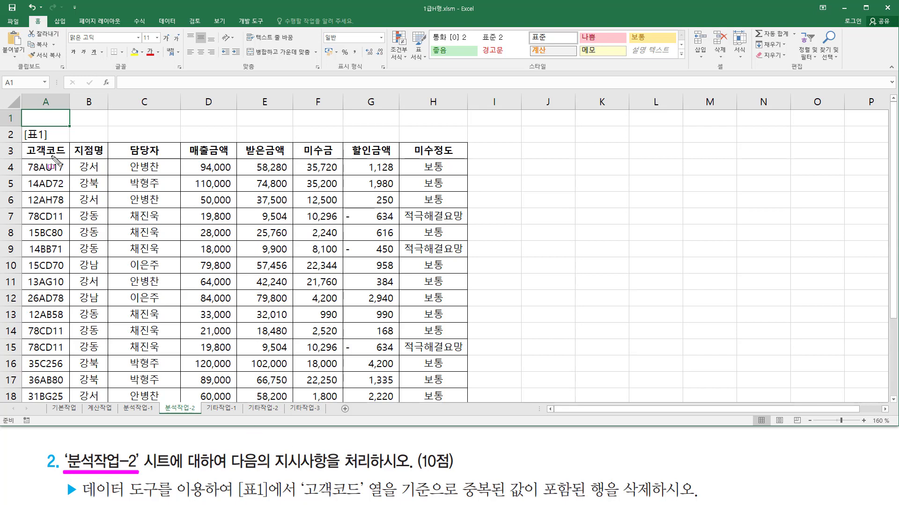
pyautogui.press('Escape')
pyautogui.scroll(-3, 202, 232)
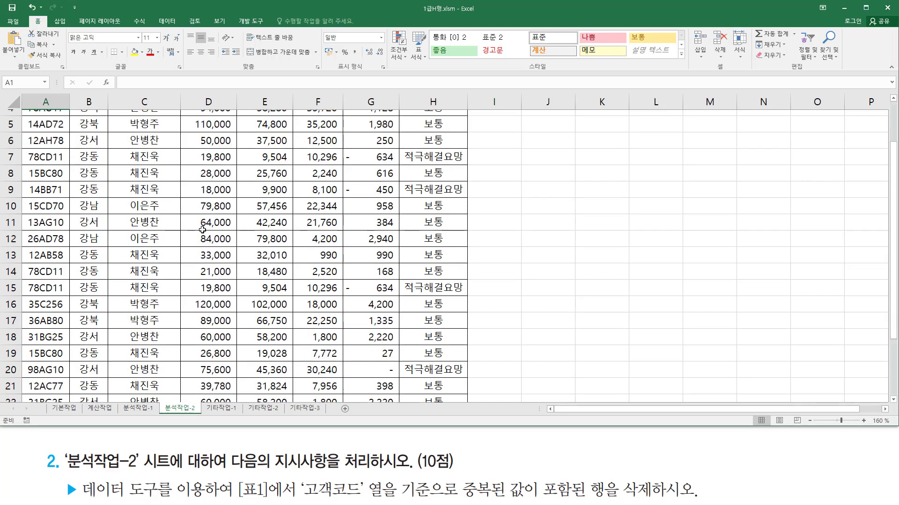
pyautogui.scroll(3, 202, 232)
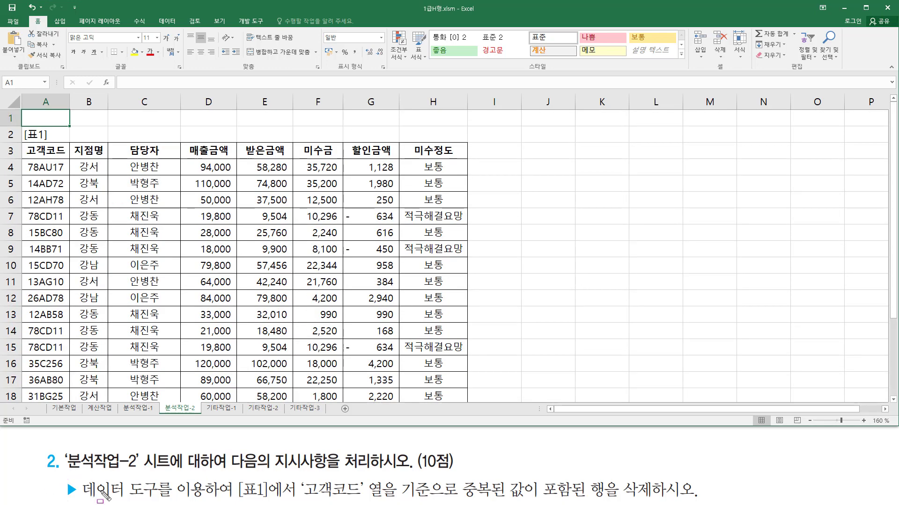
pyautogui.moveTo(77, 498); pyautogui.dragTo(190, 499)
pyautogui.moveTo(234, 477)
pyautogui.mouseDown()
pyautogui.moveTo(255, 496)
pyautogui.moveTo(286, 502)
pyautogui.moveTo(370, 500)
pyautogui.mouseUp()
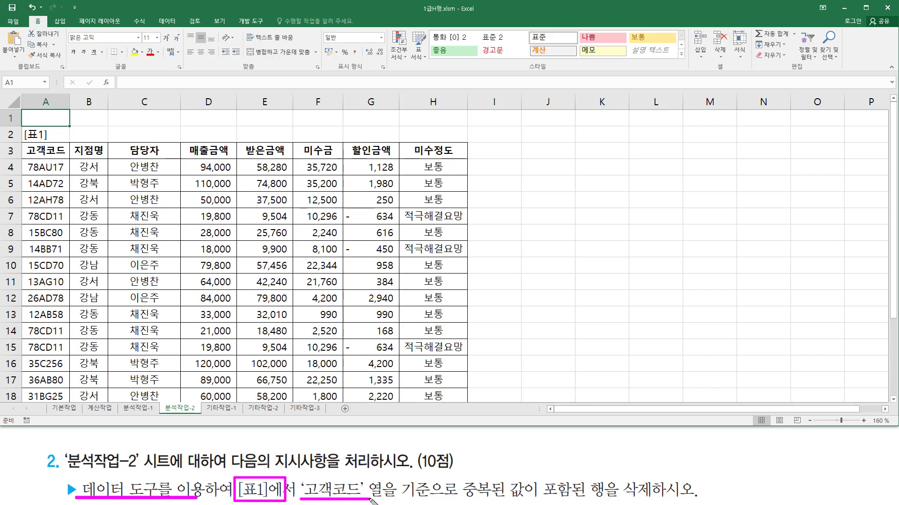
pyautogui.moveTo(24, 154)
pyautogui.mouseDown()
pyautogui.moveTo(47, 144)
pyautogui.moveTo(68, 161)
pyautogui.mouseUp()
pyautogui.moveTo(465, 479)
pyautogui.mouseDown()
pyautogui.moveTo(479, 500)
pyautogui.moveTo(657, 502)
pyautogui.mouseUp()
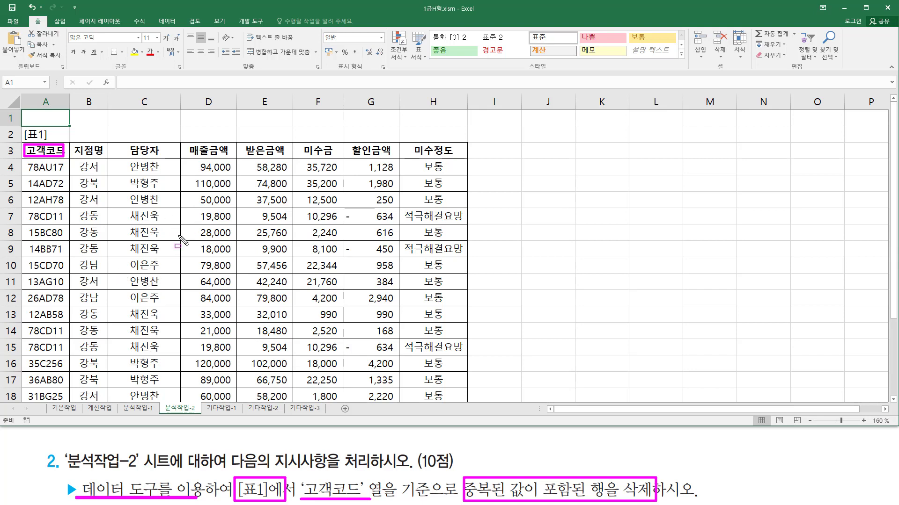
pyautogui.press('Escape')
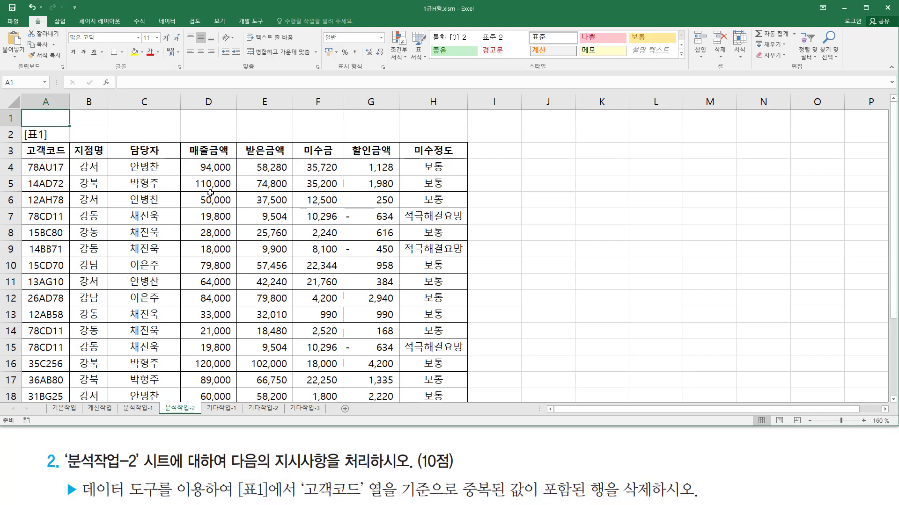
# Open the Remove Duplicates (중복된 항목 제거) settings for [표1] from a cell inside the table.
pyautogui.click(174, 200)
pyautogui.click(323, 198)
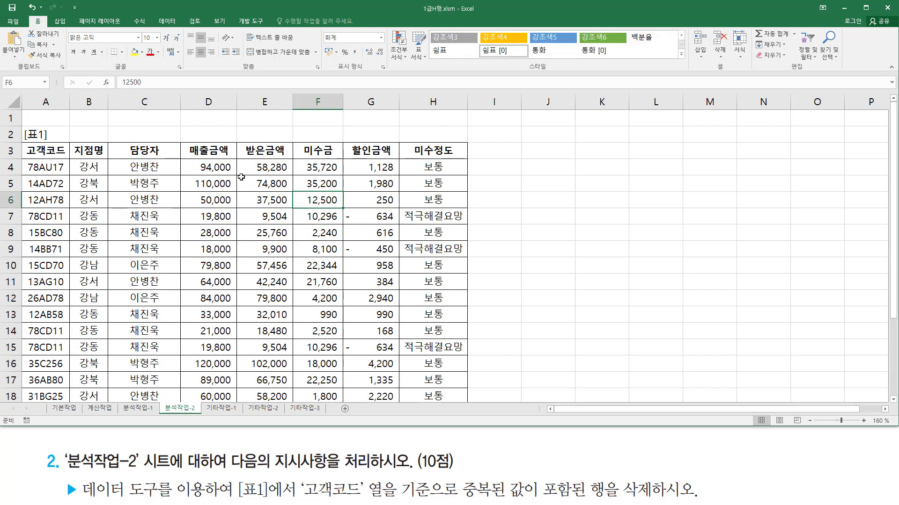
pyautogui.click(238, 178)
pyautogui.click(159, 21)
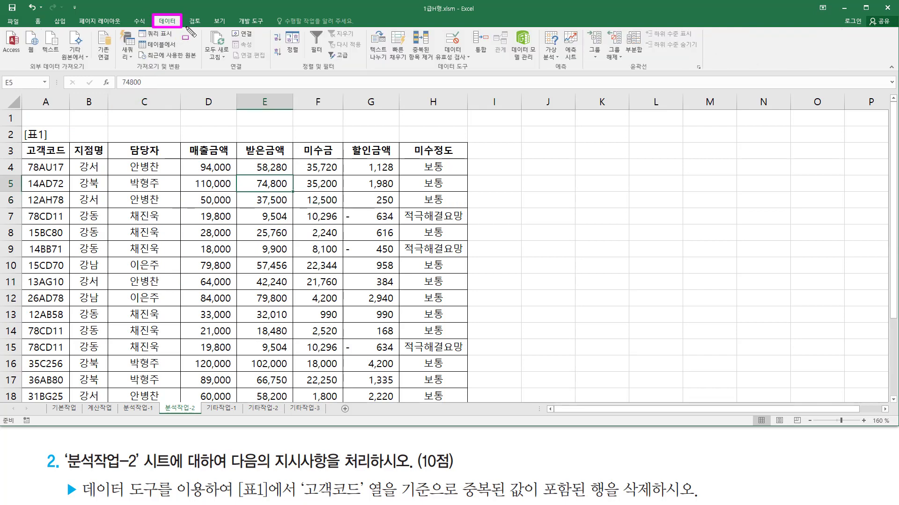
pyautogui.moveTo(432, 76); pyautogui.dragTo(474, 77)
pyautogui.moveTo(410, 31); pyautogui.dragTo(437, 69)
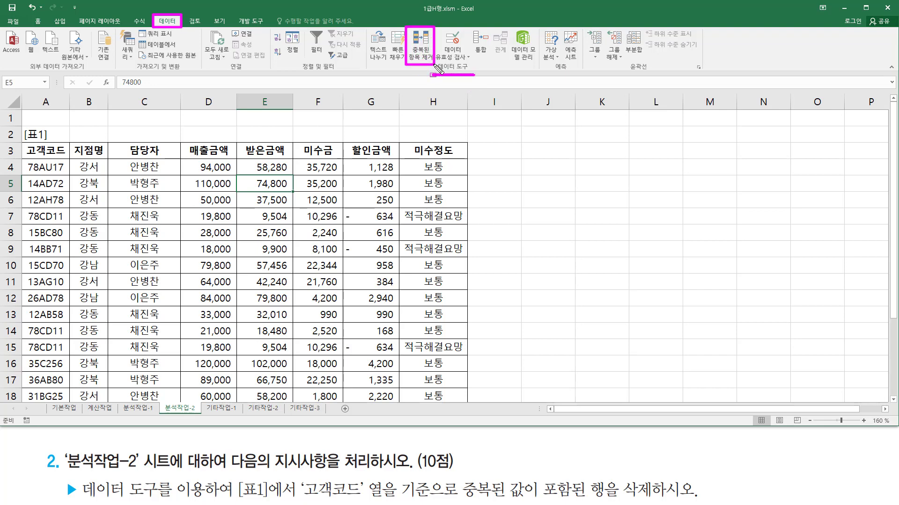
pyautogui.press('Escape')
pyautogui.click(420, 48)
pyautogui.click(419, 47)
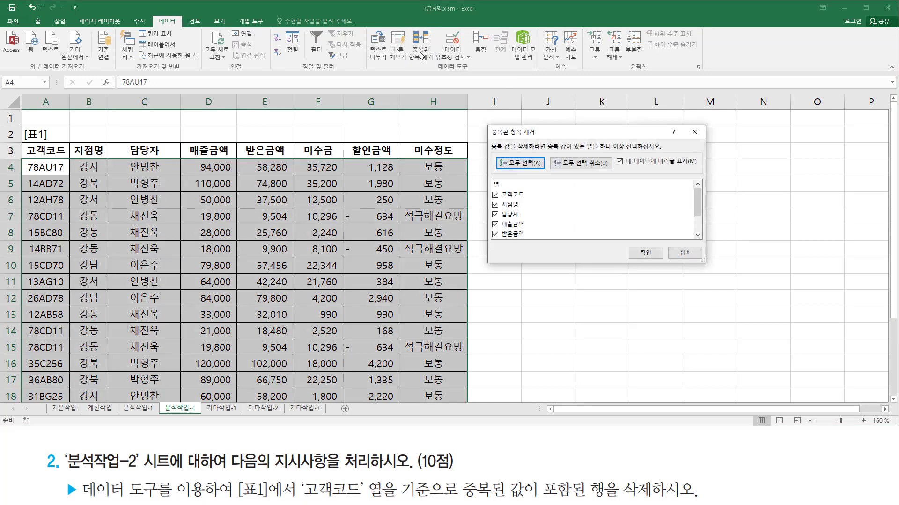
# Deselect all columns in the duplicate criteria and select only 고객코드.
pyautogui.moveTo(484, 123)
pyautogui.mouseDown()
pyautogui.moveTo(543, 243)
pyautogui.moveTo(711, 268)
pyautogui.mouseUp()
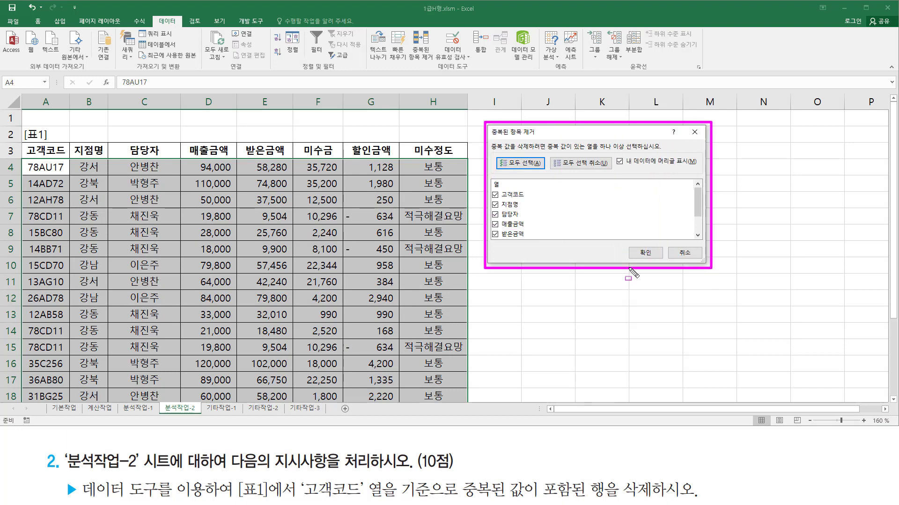
pyautogui.moveTo(490, 189); pyautogui.dragTo(533, 243)
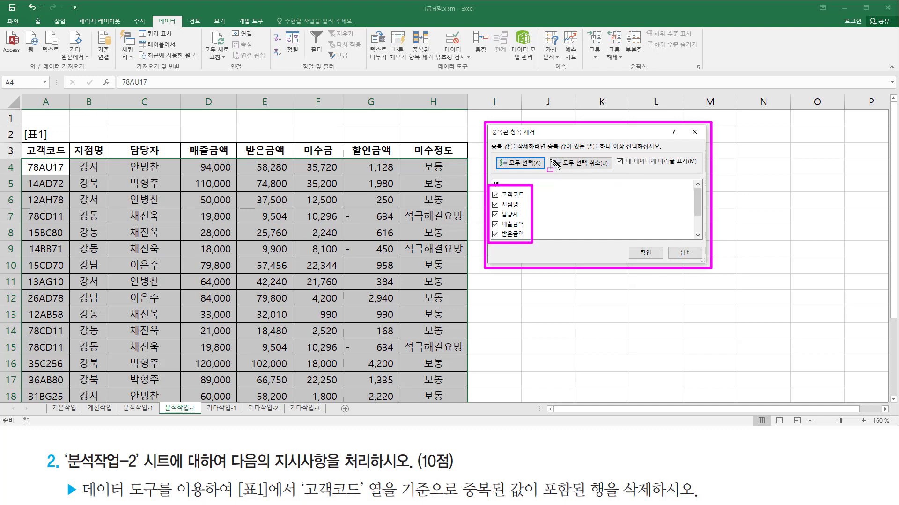
pyautogui.moveTo(557, 151)
pyautogui.mouseDown()
pyautogui.moveTo(618, 180)
pyautogui.moveTo(610, 172)
pyautogui.mouseUp()
pyautogui.click(584, 165)
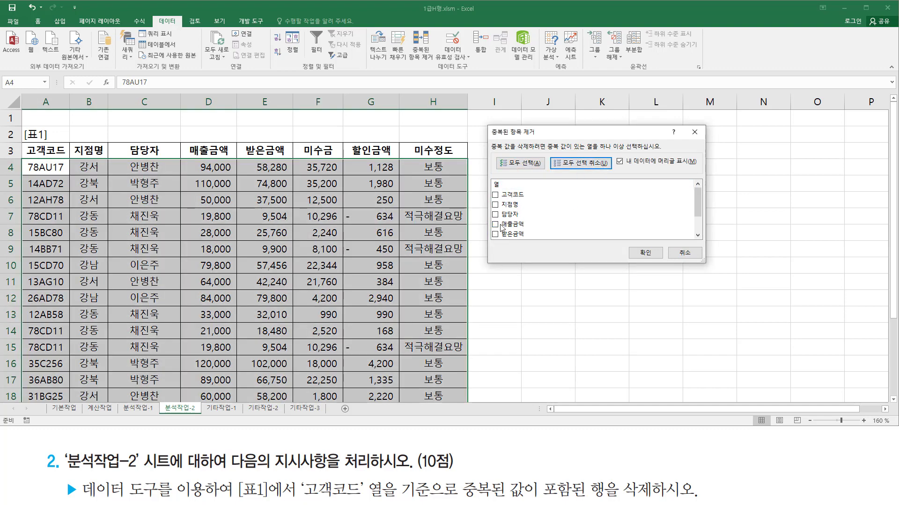
pyautogui.moveTo(297, 474)
pyautogui.mouseDown()
pyautogui.moveTo(333, 500)
pyautogui.moveTo(657, 499)
pyautogui.mouseUp()
pyautogui.moveTo(491, 186); pyautogui.dragTo(531, 199)
pyautogui.press('Escape')
pyautogui.click(495, 196)
pyautogui.moveTo(491, 191); pyautogui.dragTo(531, 203)
pyautogui.moveTo(633, 247); pyautogui.dragTo(658, 263)
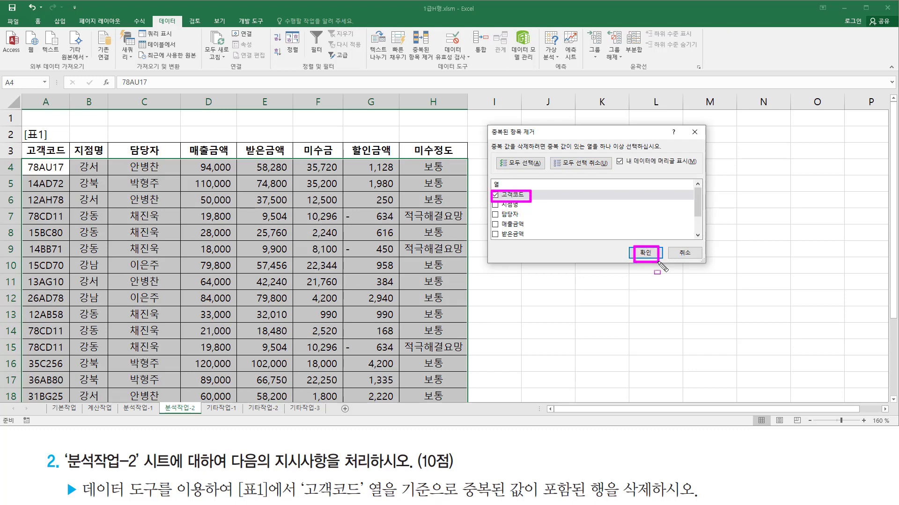
# Remove the duplicate rows from [표1] and dismiss the result message.
pyautogui.press('Escape')
pyautogui.click(645, 253)
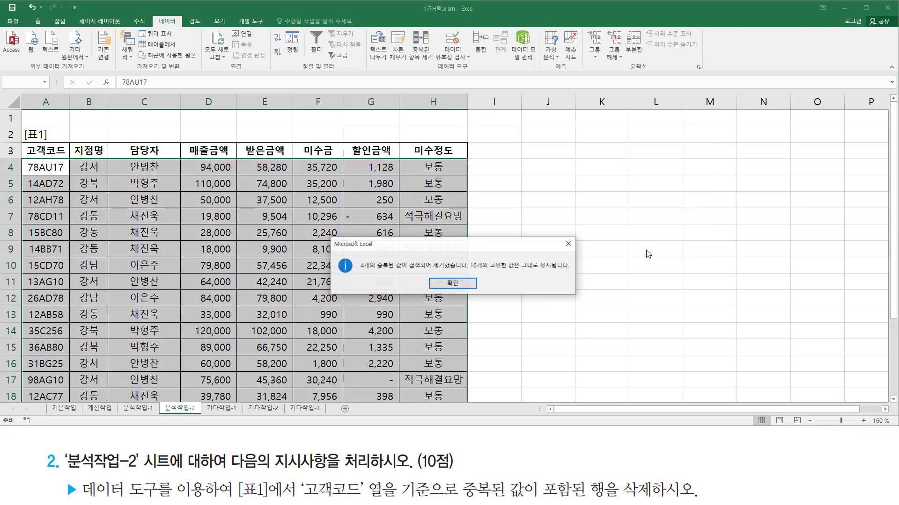
pyautogui.moveTo(354, 254)
pyautogui.mouseDown()
pyautogui.moveTo(374, 276)
pyautogui.moveTo(567, 271)
pyautogui.mouseUp()
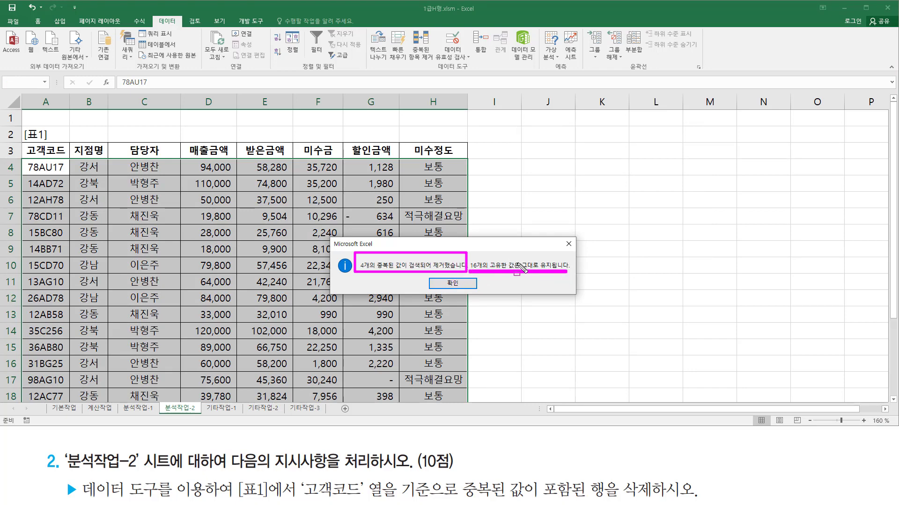
pyautogui.moveTo(439, 276); pyautogui.dragTo(470, 300)
pyautogui.press('Escape')
pyautogui.click(458, 285)
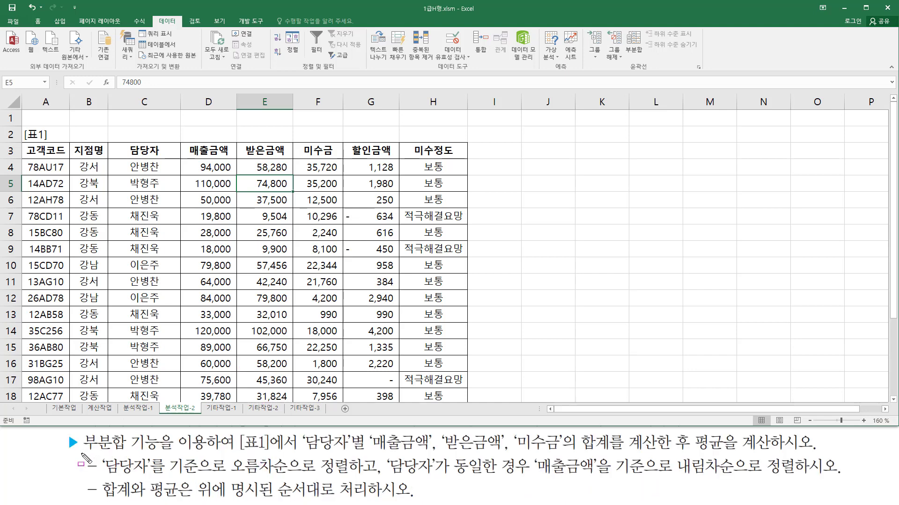
pyautogui.moveTo(81, 432); pyautogui.dragTo(160, 453)
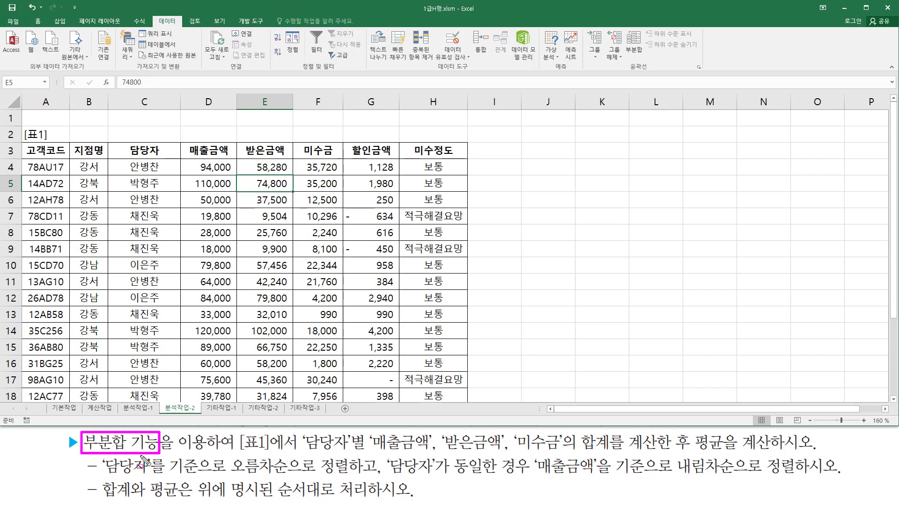
pyautogui.moveTo(302, 453)
pyautogui.mouseDown()
pyautogui.moveTo(565, 453)
pyautogui.moveTo(566, 434)
pyautogui.moveTo(619, 453)
pyautogui.moveTo(771, 453)
pyautogui.mouseUp()
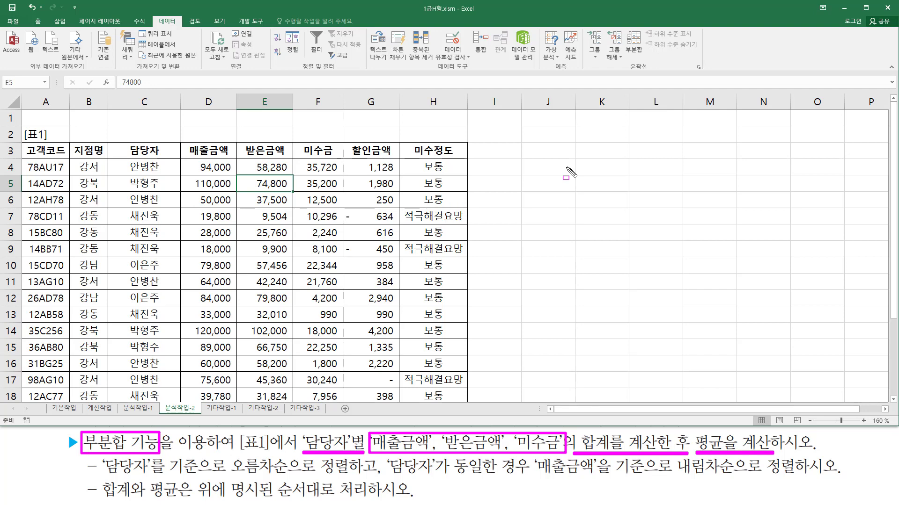
pyautogui.press('Escape')
# Enter the notes "1. 정렬" in K3 and "2.부분합( 두번째 - 새로운값으로대치 해제 )" in K4 beside [표1].
pyautogui.click(601, 151)
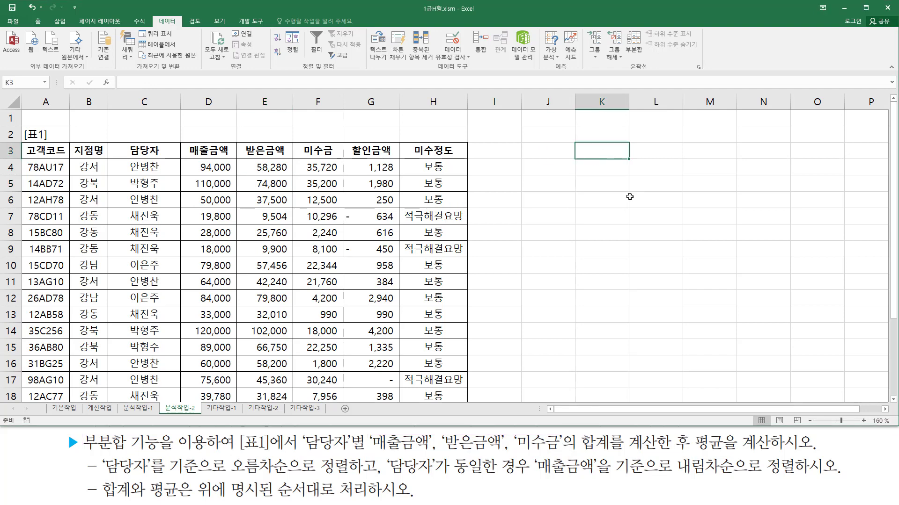
pyautogui.write('1. 정렬')
pyautogui.press('Return')
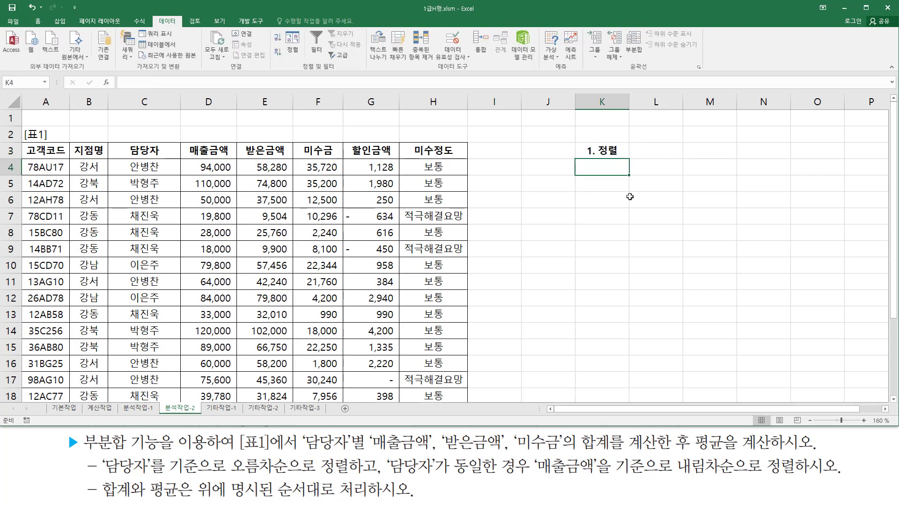
pyautogui.write('2.부분합(')
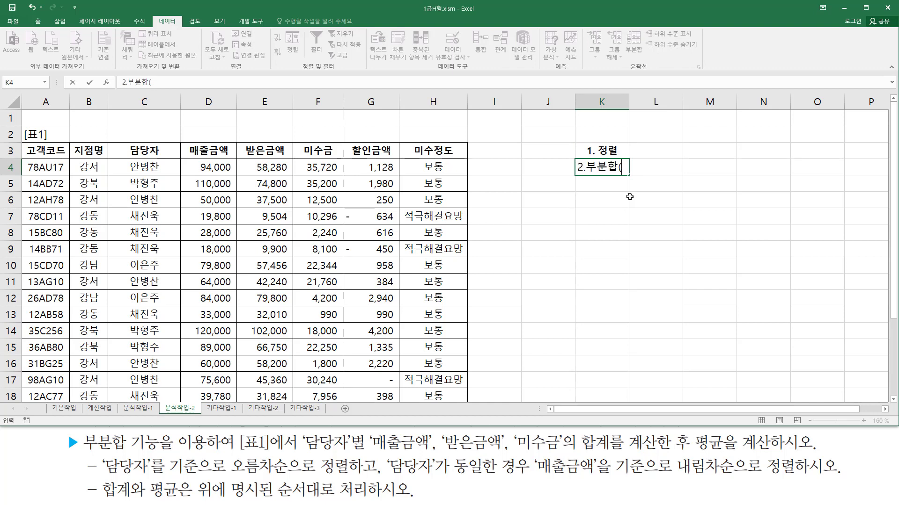
pyautogui.write(' 두번째')
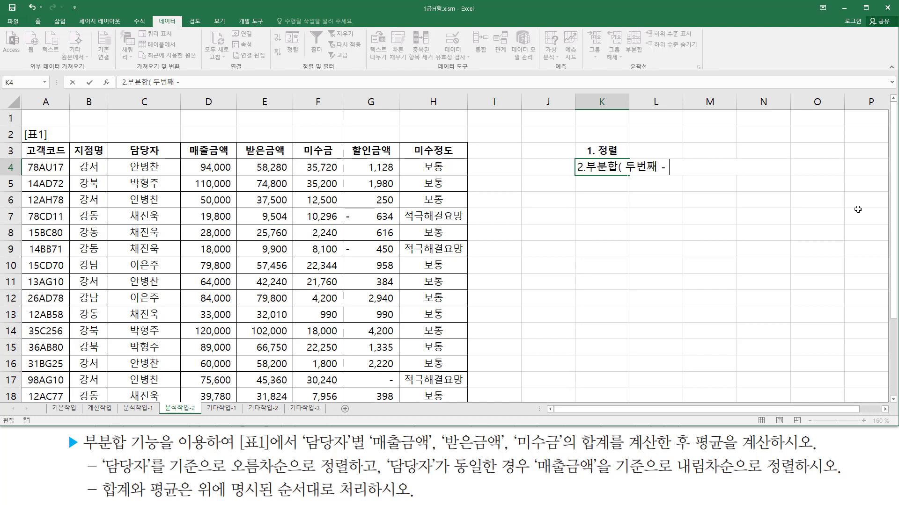
pyautogui.write(' - 새로운값으로대치')
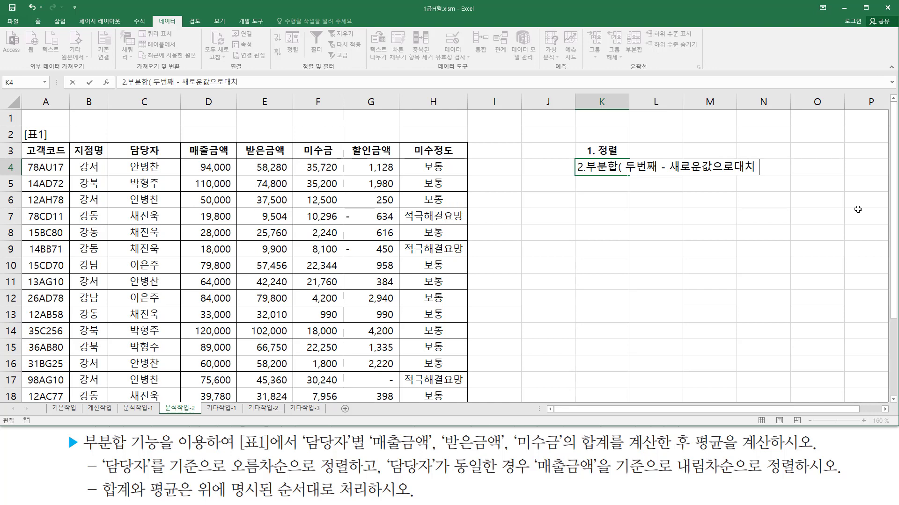
pyautogui.write('  해제')
pyautogui.press('Return')
# Remove the bold formatting from the notes in K3:K4 and align them left.
pyautogui.moveTo(591, 157); pyautogui.dragTo(592, 167)
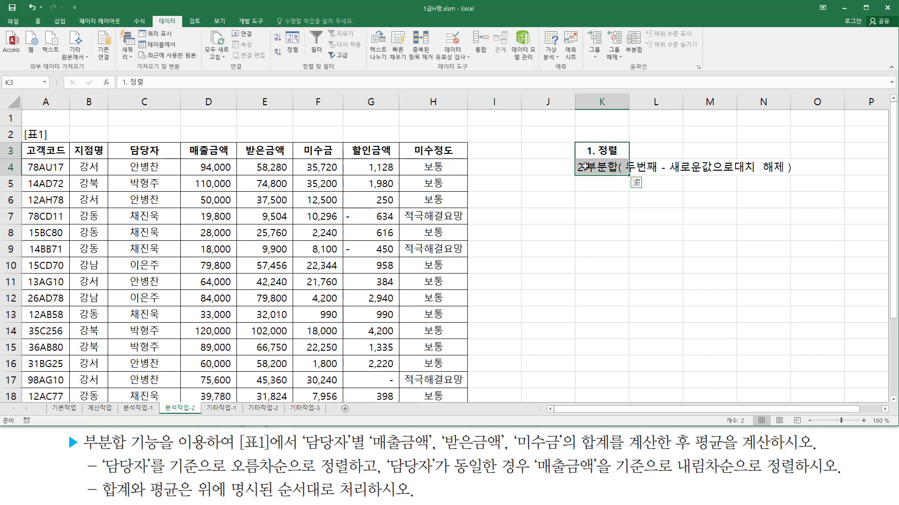
pyautogui.click(37, 21)
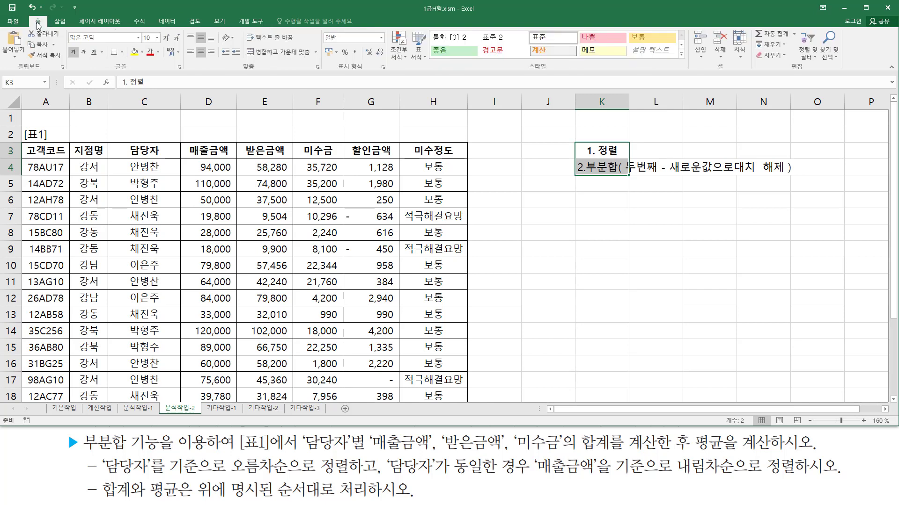
pyautogui.click(74, 52)
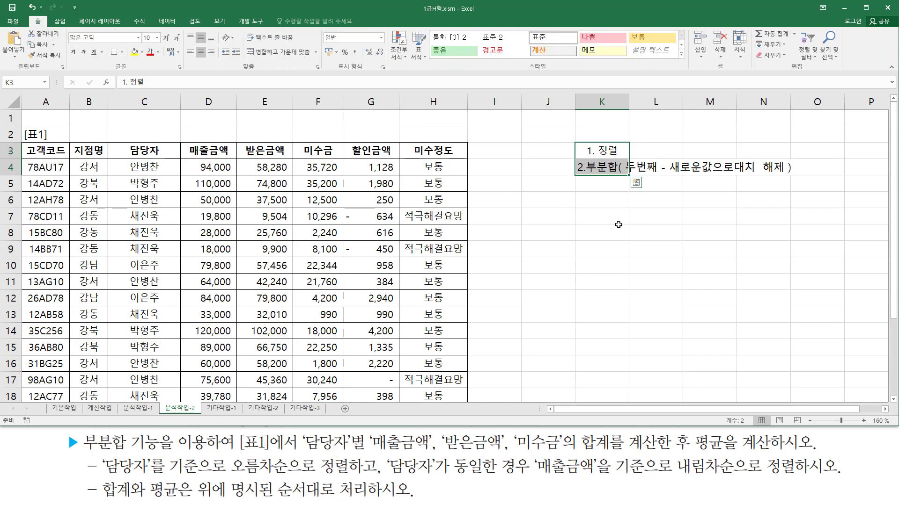
pyautogui.click(190, 53)
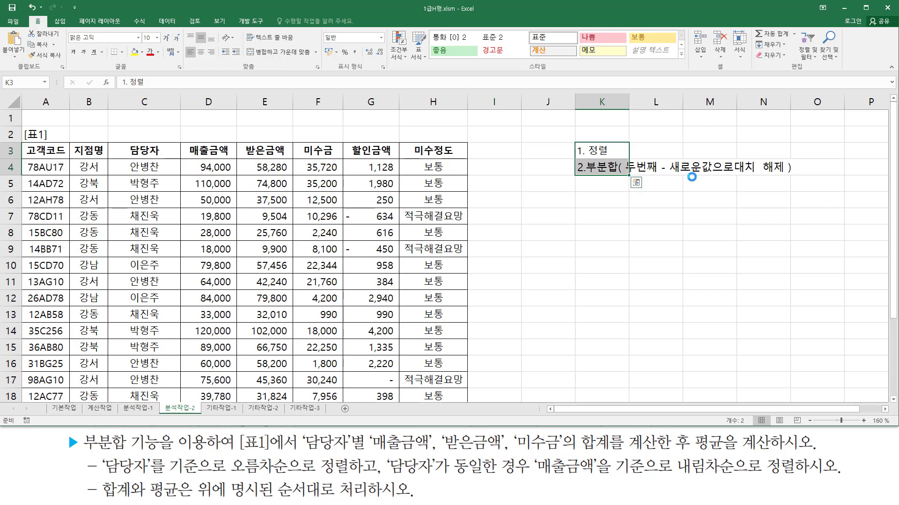
pyautogui.moveTo(668, 177); pyautogui.dragTo(803, 178)
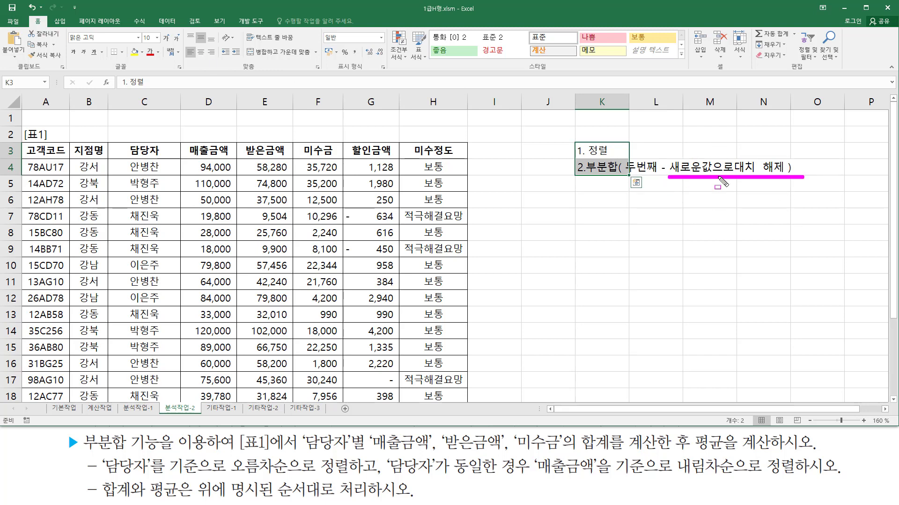
pyautogui.moveTo(667, 156)
pyautogui.mouseDown()
pyautogui.moveTo(667, 177)
pyautogui.moveTo(704, 154)
pyautogui.mouseUp()
pyautogui.moveTo(726, 192); pyautogui.dragTo(806, 188)
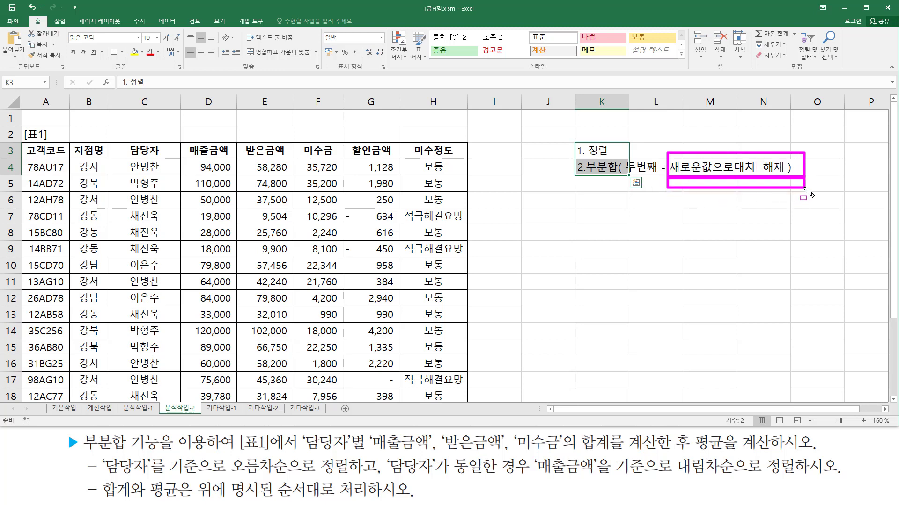
pyautogui.press('Escape')
pyautogui.click(562, 190)
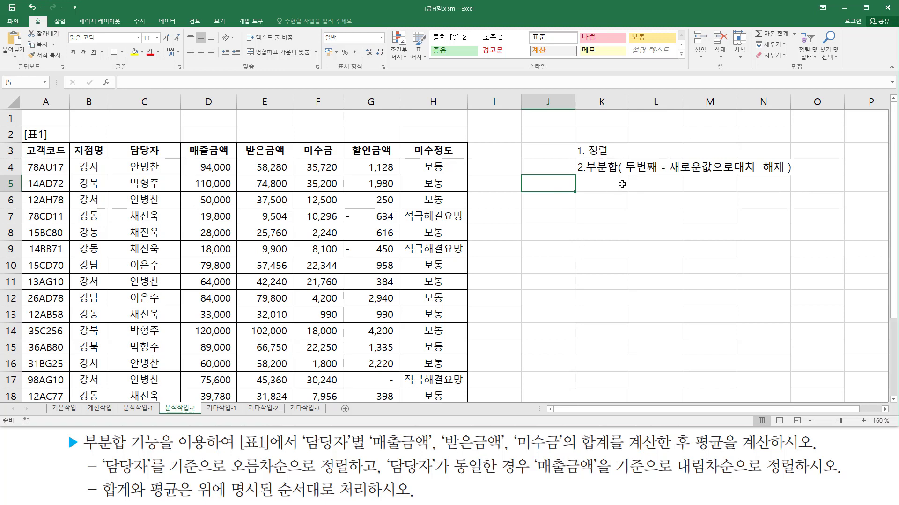
pyautogui.hotkey('ctrl', 'alt', 'd')
pyautogui.moveTo(83, 456)
pyautogui.mouseDown()
pyautogui.moveTo(101, 474)
pyautogui.moveTo(611, 479)
pyautogui.mouseUp()
pyautogui.moveTo(677, 475); pyautogui.dragTo(794, 475)
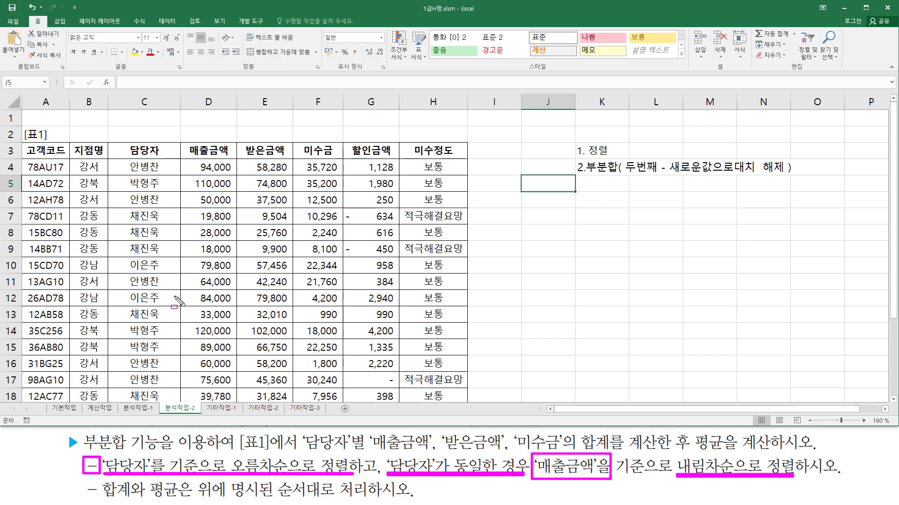
pyautogui.press('Escape')
# Open the sort settings for [표1] and set 담당자 as the first sort key, by value in 오름차순.
pyautogui.click(269, 200)
pyautogui.click(268, 260)
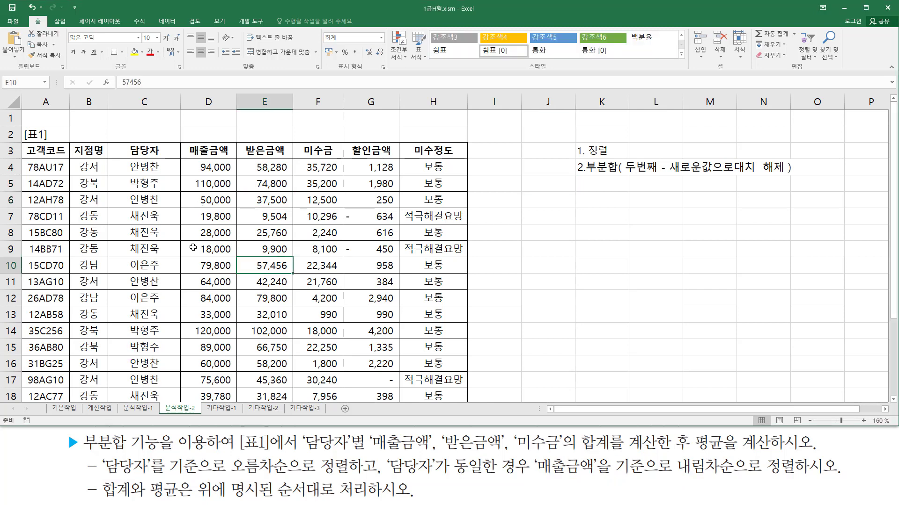
pyautogui.click(193, 247)
pyautogui.click(136, 244)
pyautogui.click(156, 282)
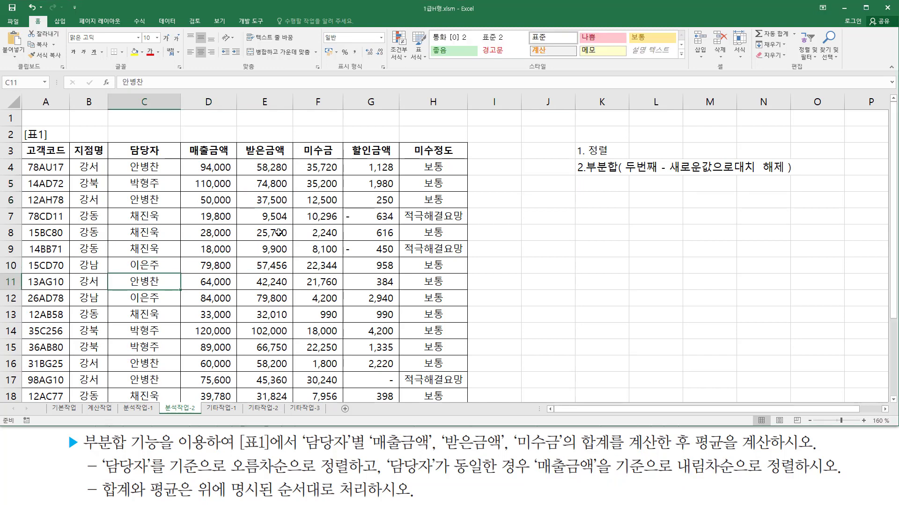
pyautogui.click(232, 196)
pyautogui.click(168, 22)
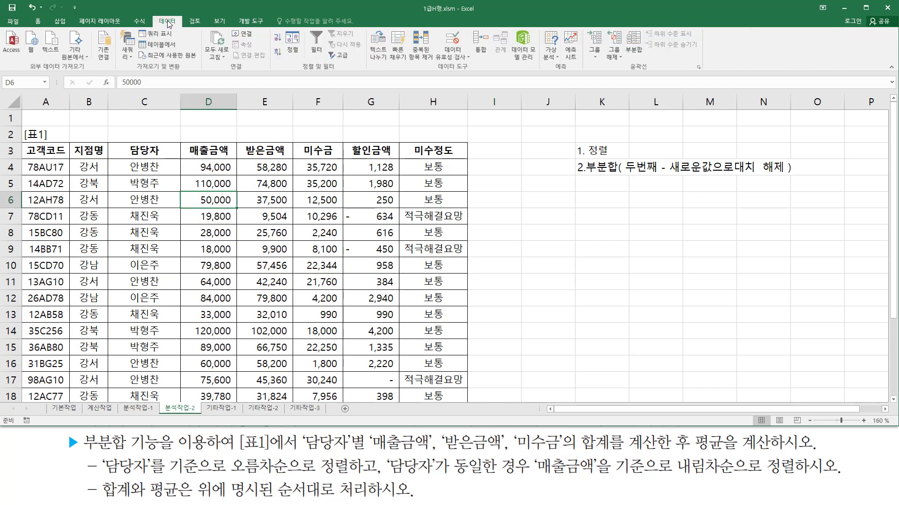
pyautogui.click(293, 47)
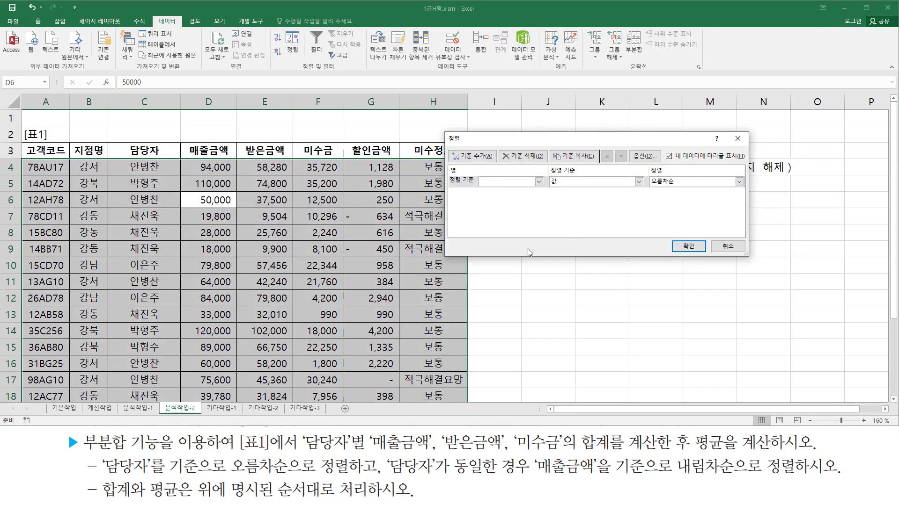
pyautogui.click(538, 181)
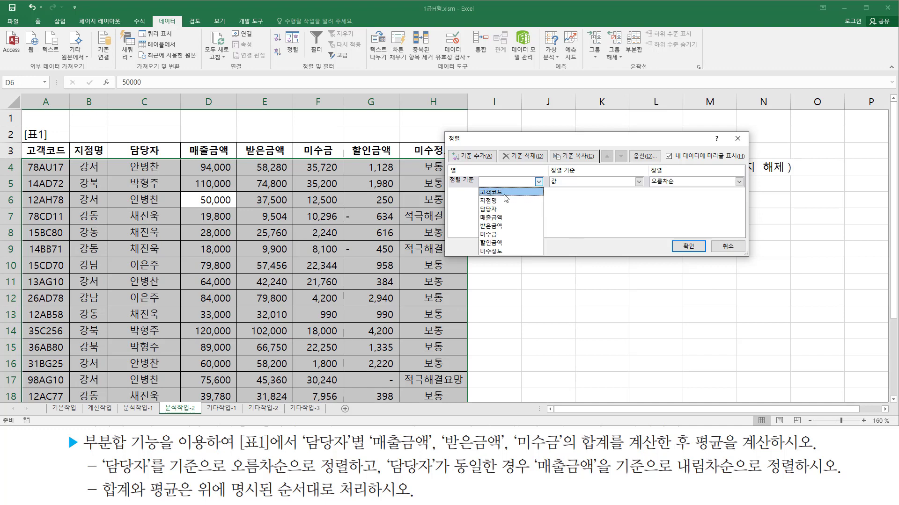
pyautogui.click(503, 210)
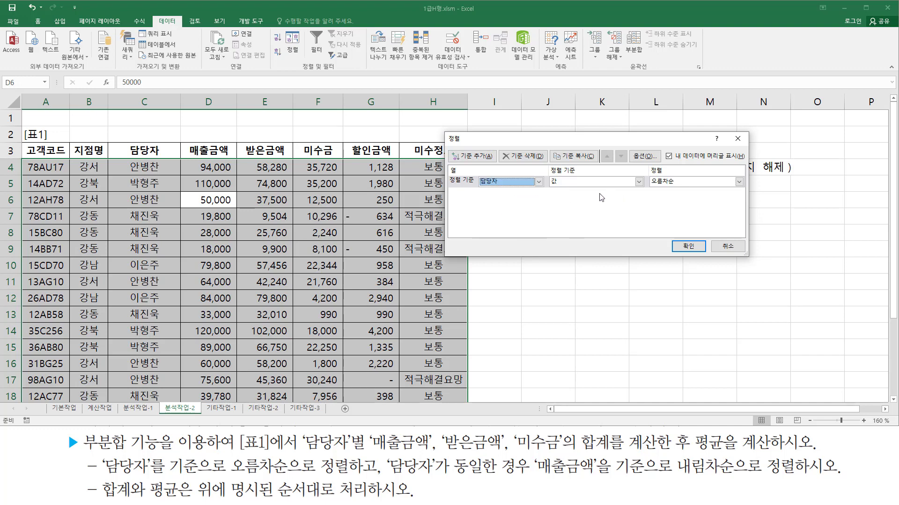
pyautogui.moveTo(463, 171)
pyautogui.mouseDown()
pyautogui.moveTo(644, 206)
pyautogui.moveTo(702, 204)
pyautogui.moveTo(697, 195)
pyautogui.mouseUp()
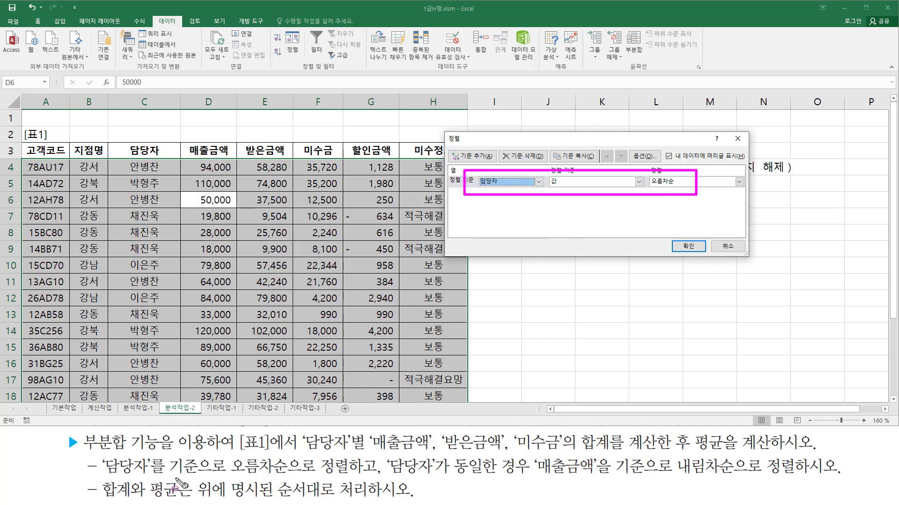
# Add 매출금액 as the second sort key in 내림차순 and apply the sort to [표1].
pyautogui.moveTo(382, 450); pyautogui.dragTo(382, 481)
pyautogui.moveTo(531, 453)
pyautogui.mouseDown()
pyautogui.moveTo(545, 468)
pyautogui.moveTo(608, 482)
pyautogui.moveTo(742, 484)
pyautogui.mouseUp()
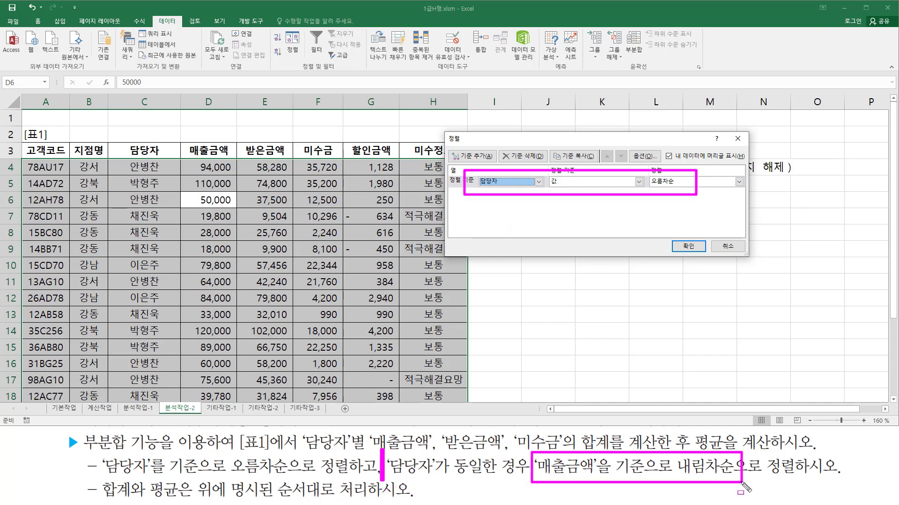
pyautogui.moveTo(453, 147); pyautogui.dragTo(493, 166)
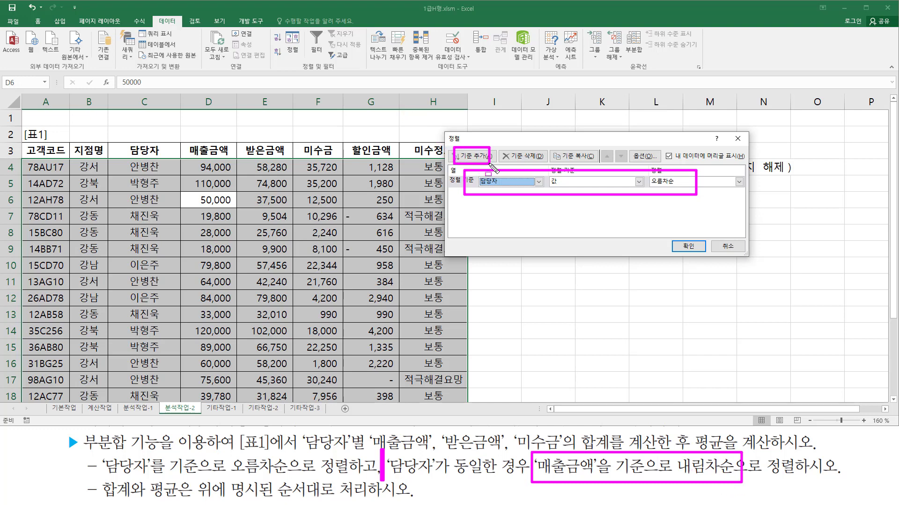
pyautogui.rightClick(489, 162)
pyautogui.click(473, 156)
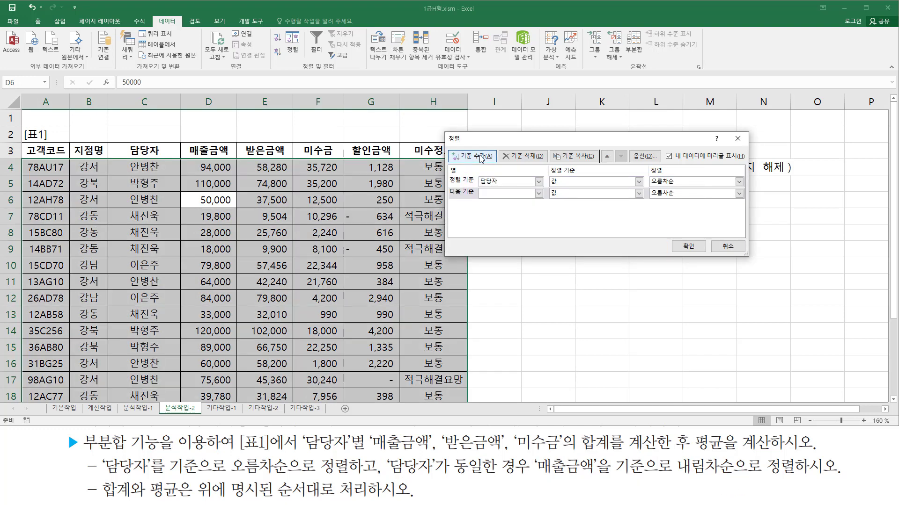
pyautogui.click(498, 195)
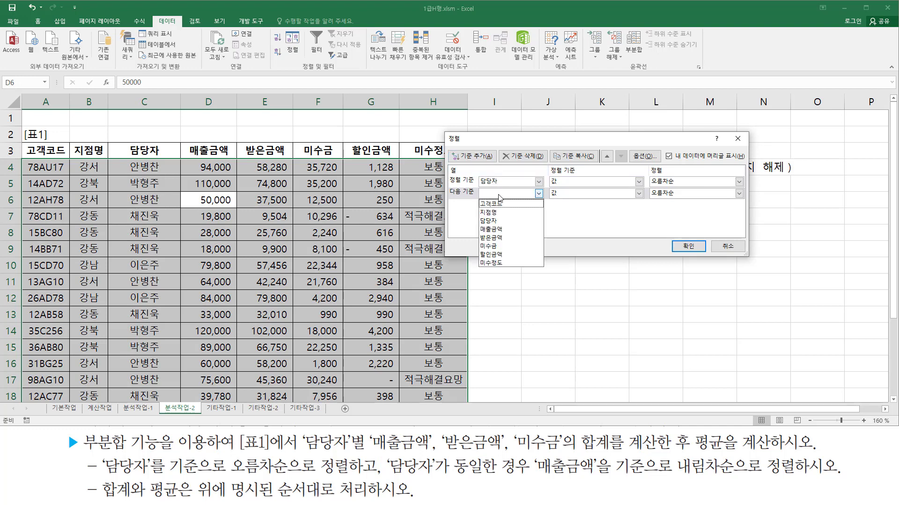
pyautogui.click(496, 230)
pyautogui.click(665, 196)
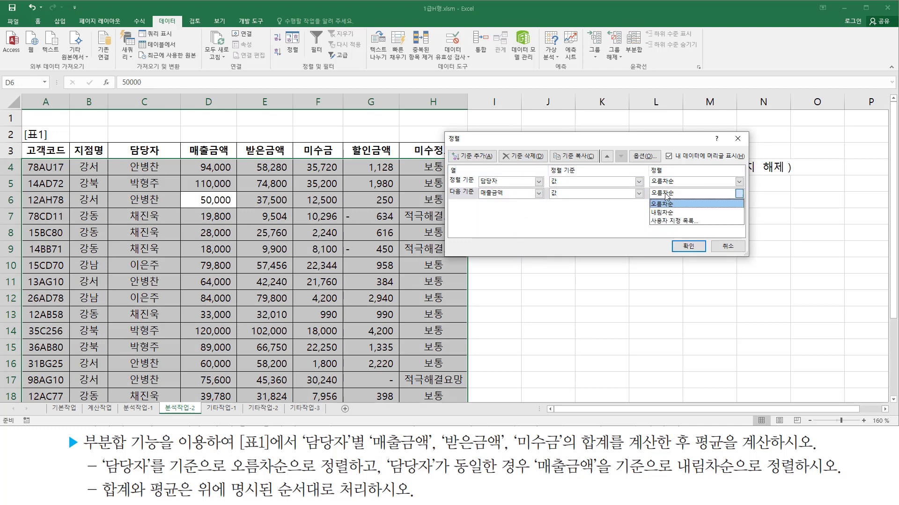
pyautogui.click(666, 210)
pyautogui.moveTo(468, 170)
pyautogui.mouseDown()
pyautogui.moveTo(550, 215)
pyautogui.moveTo(707, 217)
pyautogui.moveTo(704, 210)
pyautogui.mouseUp()
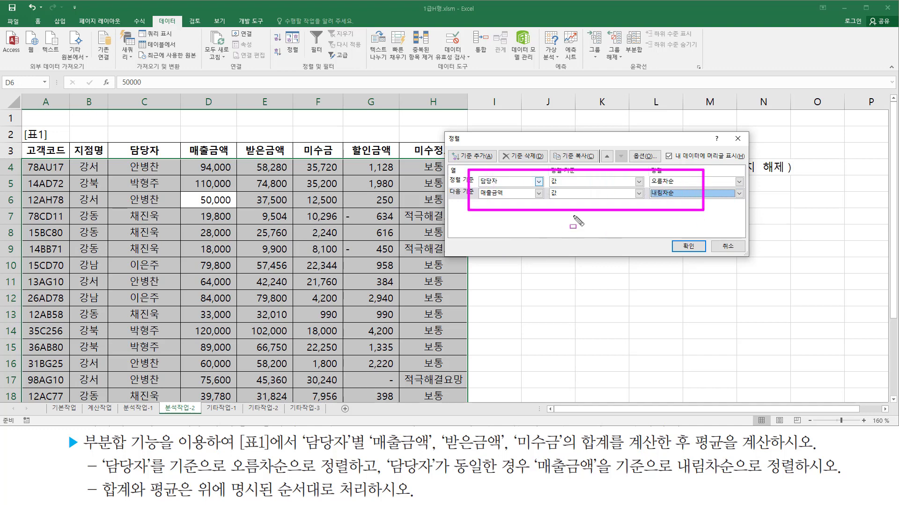
pyautogui.moveTo(667, 239); pyautogui.dragTo(704, 259)
pyautogui.press('Escape')
pyautogui.click(680, 246)
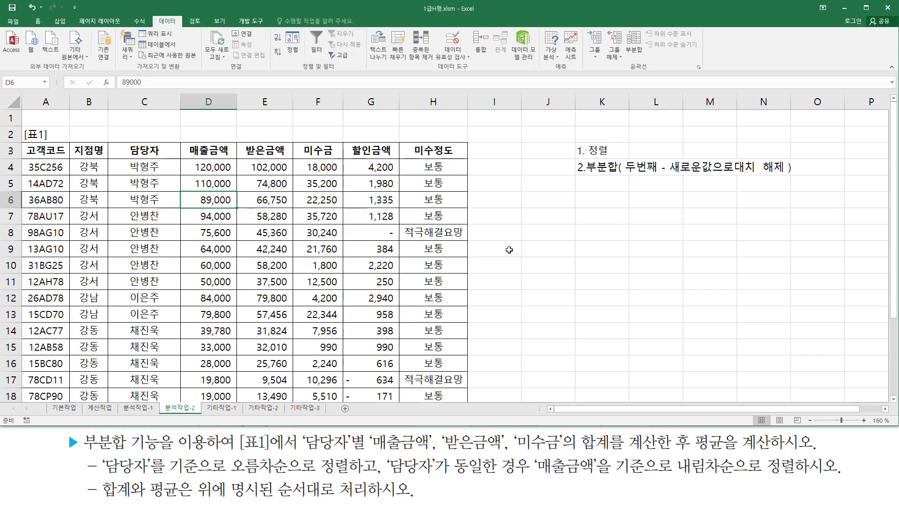
pyautogui.moveTo(99, 478)
pyautogui.mouseDown()
pyautogui.moveTo(112, 497)
pyautogui.moveTo(190, 503)
pyautogui.mouseUp()
pyautogui.moveTo(251, 501); pyautogui.dragTo(385, 502)
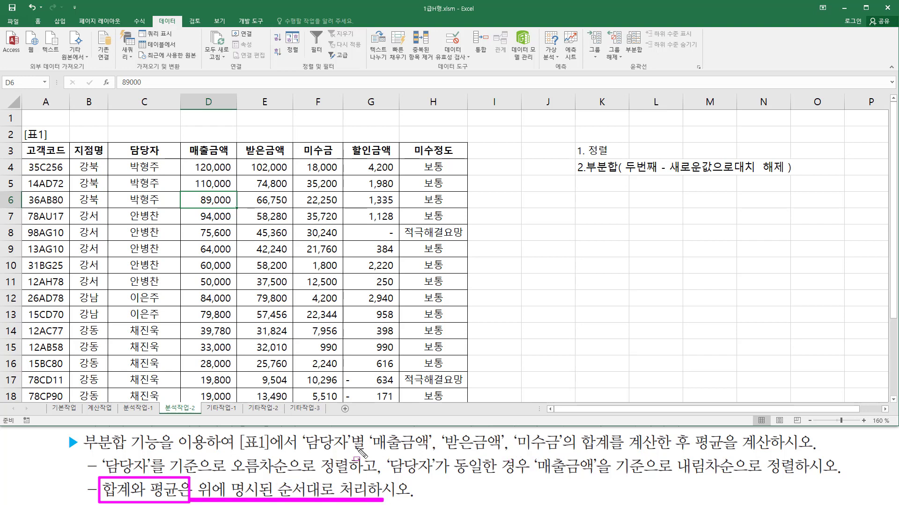
pyautogui.moveTo(302, 453)
pyautogui.mouseDown()
pyautogui.moveTo(366, 467)
pyautogui.moveTo(364, 435)
pyautogui.moveTo(425, 453)
pyautogui.moveTo(696, 454)
pyautogui.mouseUp()
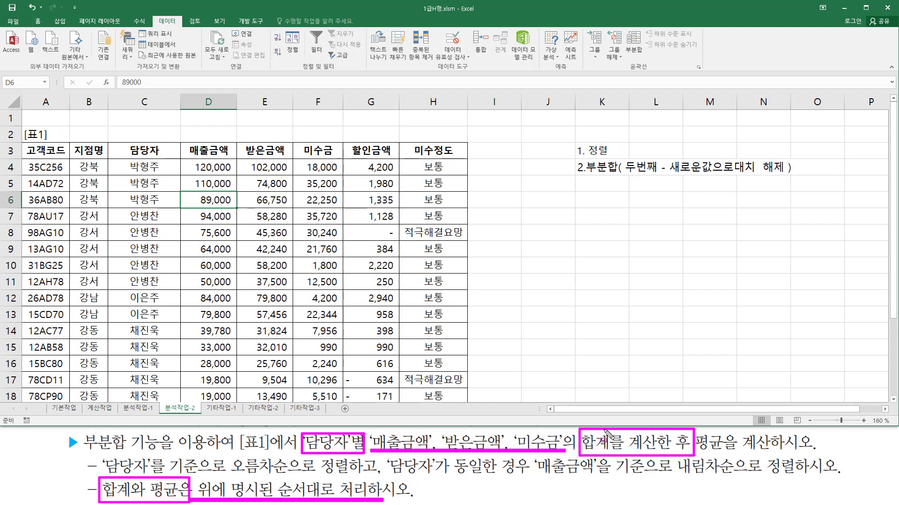
pyautogui.moveTo(697, 451); pyautogui.dragTo(769, 452)
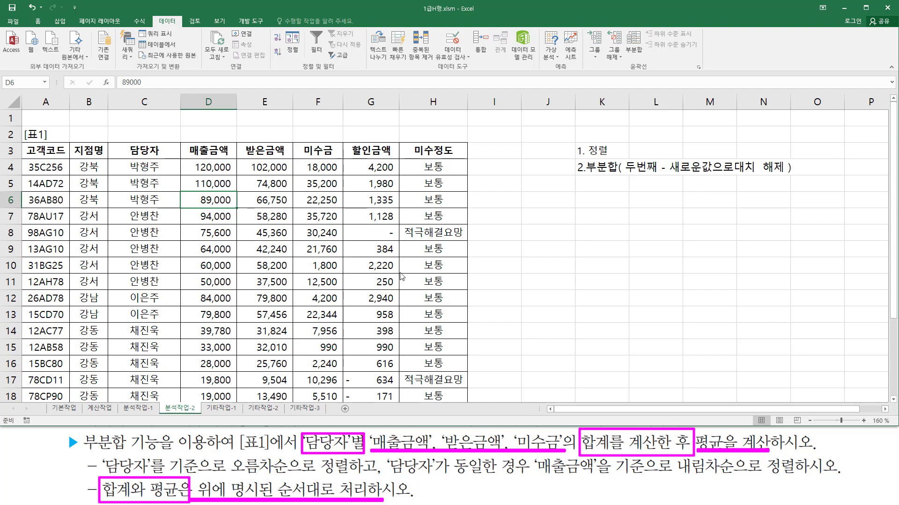
pyautogui.press('Escape')
# Start a subtotal (부분합) on the sorted [표1] and set 담당자 as the item to group by.
pyautogui.click(172, 204)
pyautogui.click(186, 263)
pyautogui.click(259, 254)
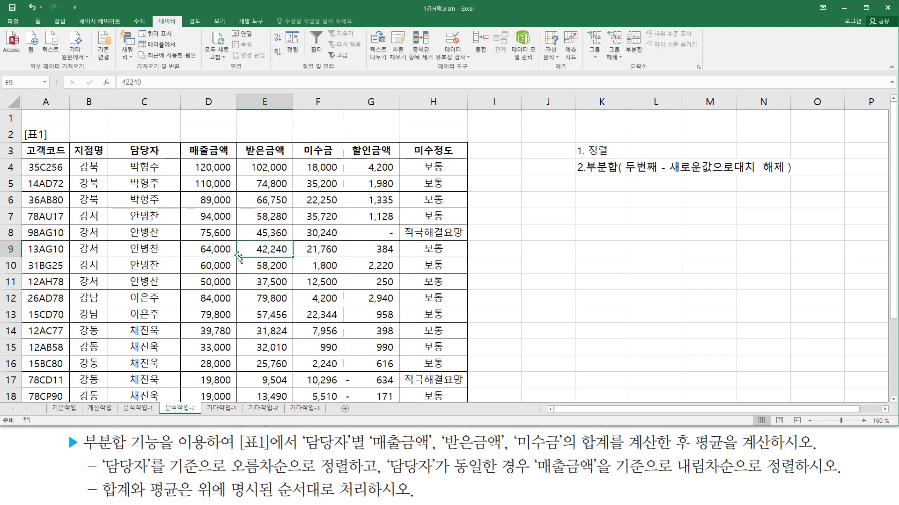
pyautogui.hotkey('ctrl', '2')
pyautogui.moveTo(152, 8); pyautogui.dragTo(181, 33)
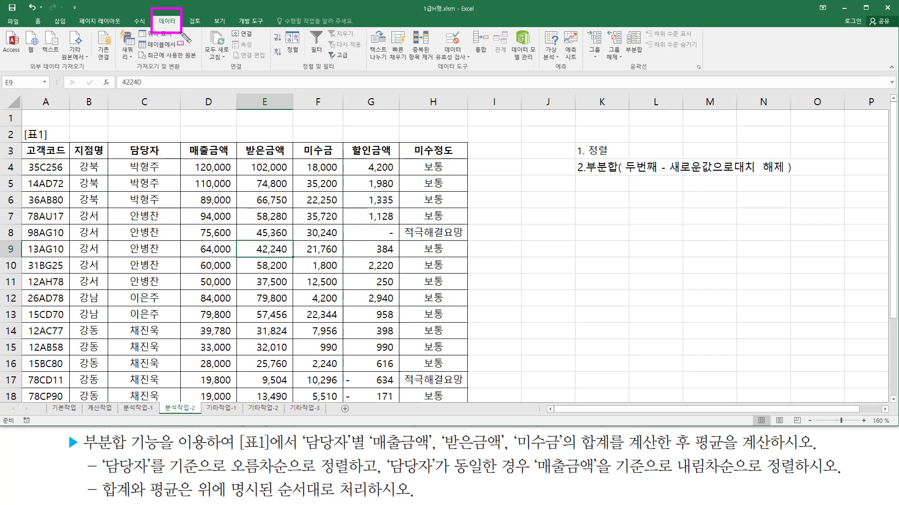
pyautogui.moveTo(622, 72); pyautogui.dragTo(659, 72)
pyautogui.moveTo(625, 26)
pyautogui.mouseDown()
pyautogui.moveTo(625, 47)
pyautogui.moveTo(652, 61)
pyautogui.mouseUp()
pyautogui.press('Escape')
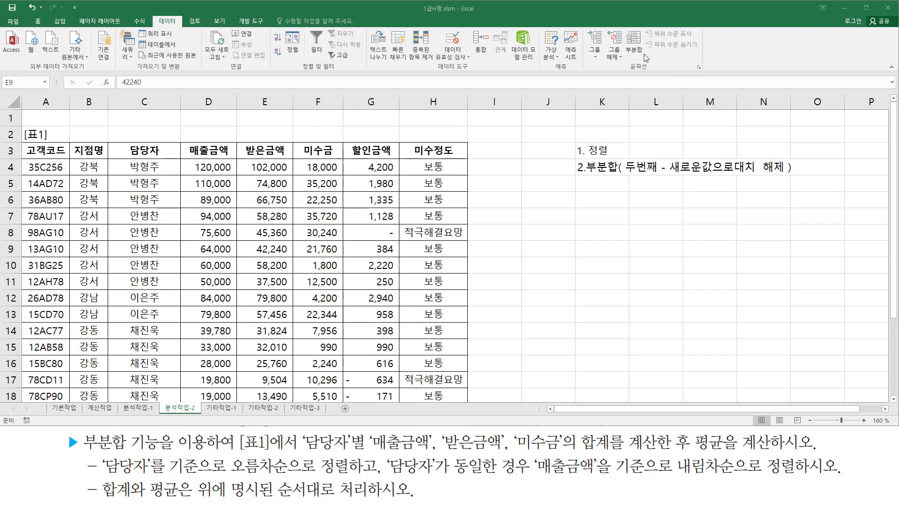
pyautogui.click(634, 45)
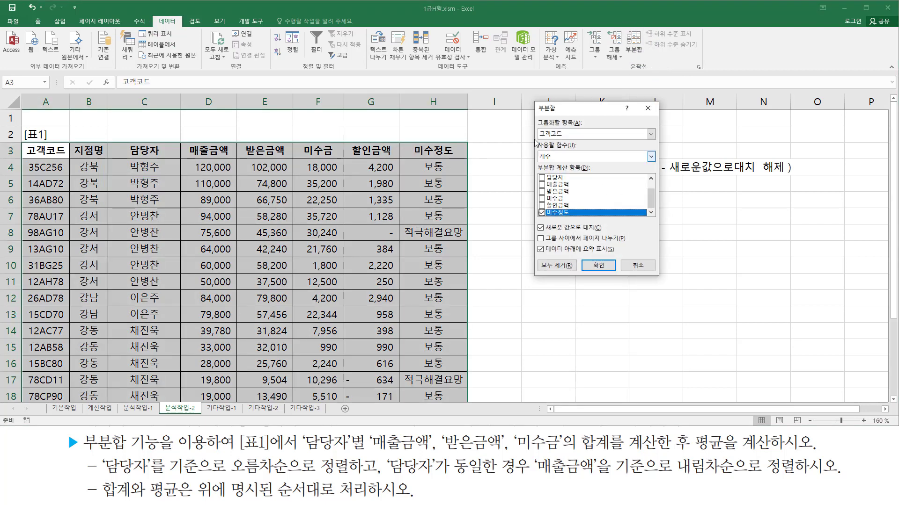
pyautogui.moveTo(533, 103)
pyautogui.mouseDown()
pyautogui.moveTo(545, 269)
pyautogui.moveTo(659, 277)
pyautogui.mouseUp()
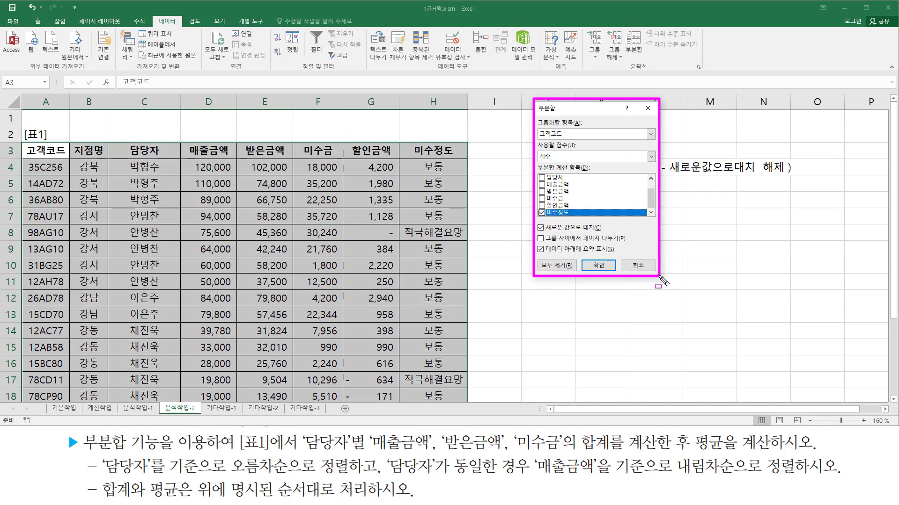
pyautogui.moveTo(299, 429); pyautogui.dragTo(364, 452)
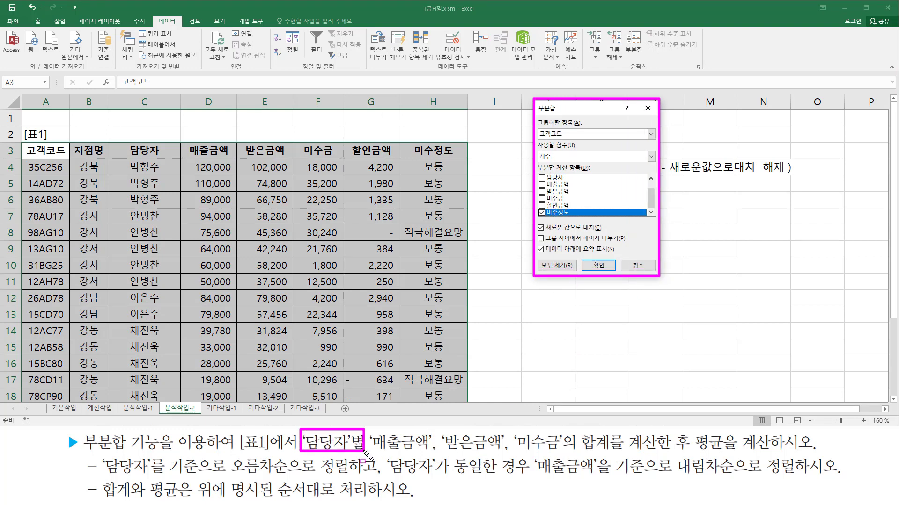
pyautogui.press('Escape')
pyautogui.click(564, 136)
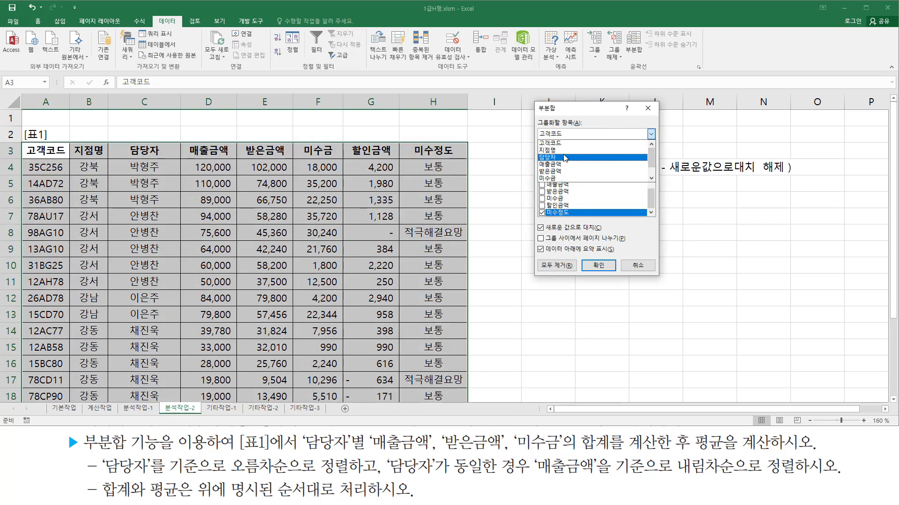
pyautogui.click(565, 159)
pyautogui.moveTo(536, 114); pyautogui.dragTo(590, 140)
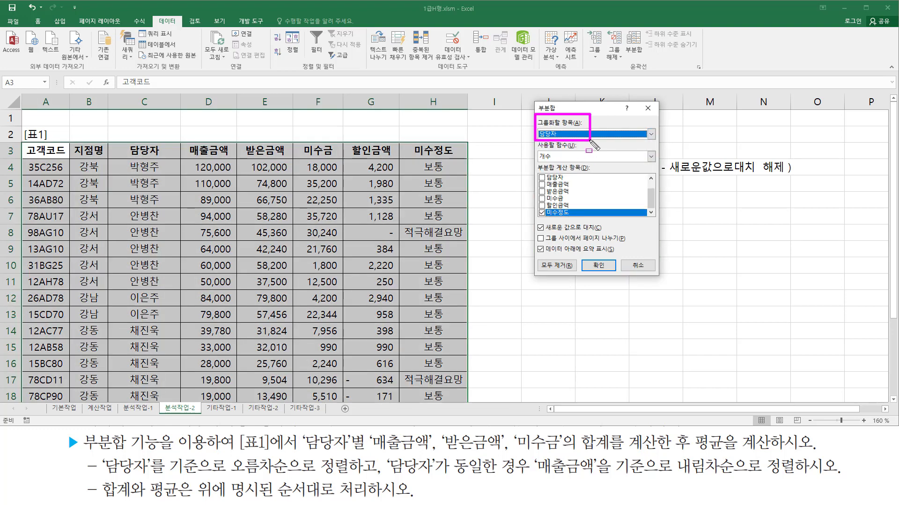
# Choose 합계 as the function for the subtotal.
pyautogui.moveTo(582, 451); pyautogui.dragTo(609, 453)
pyautogui.moveTo(537, 141); pyautogui.dragTo(577, 163)
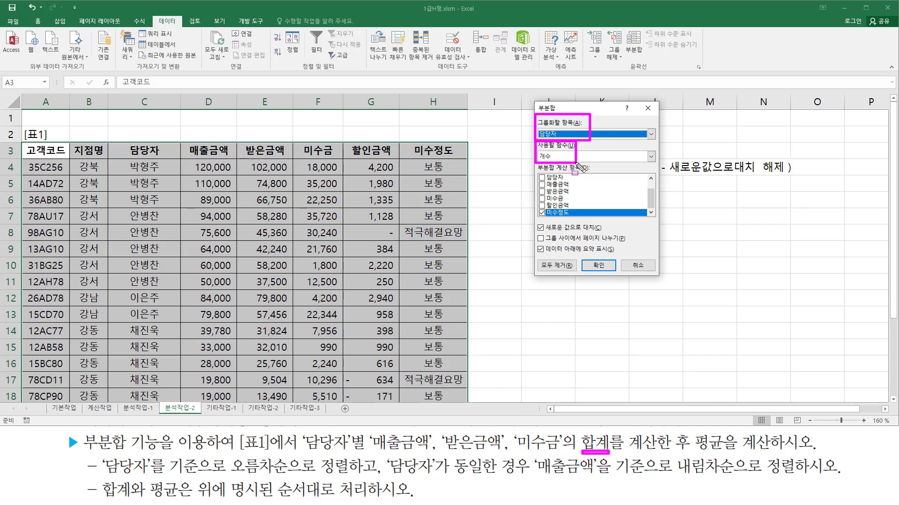
pyautogui.press('Escape')
pyautogui.click(569, 157)
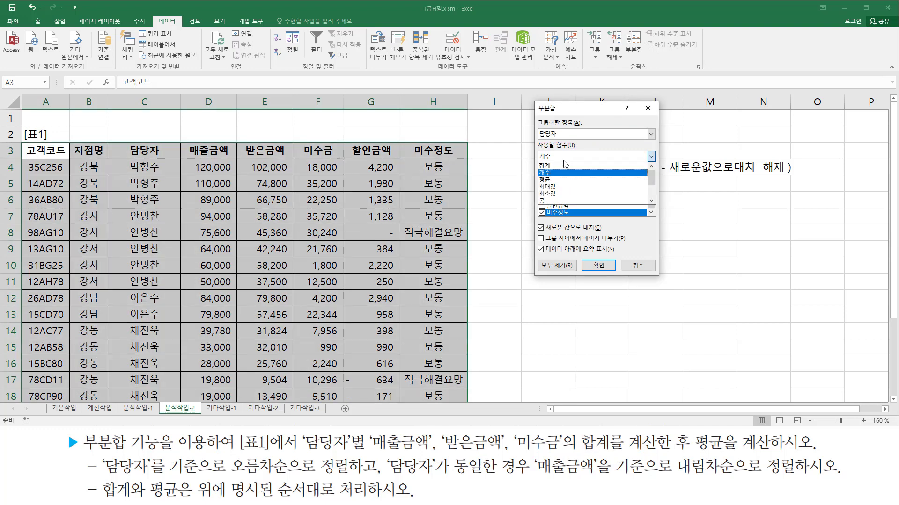
pyautogui.click(561, 166)
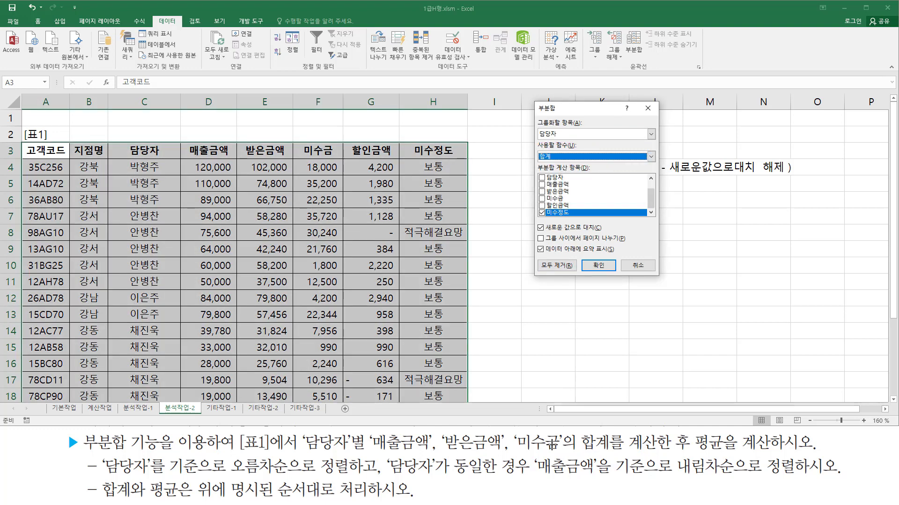
# Select 매출금액, 받은금액 and 미수금 as the subtotal items and deselect 미수정도.
pyautogui.moveTo(368, 429)
pyautogui.mouseDown()
pyautogui.moveTo(431, 453)
pyautogui.moveTo(562, 453)
pyautogui.mouseUp()
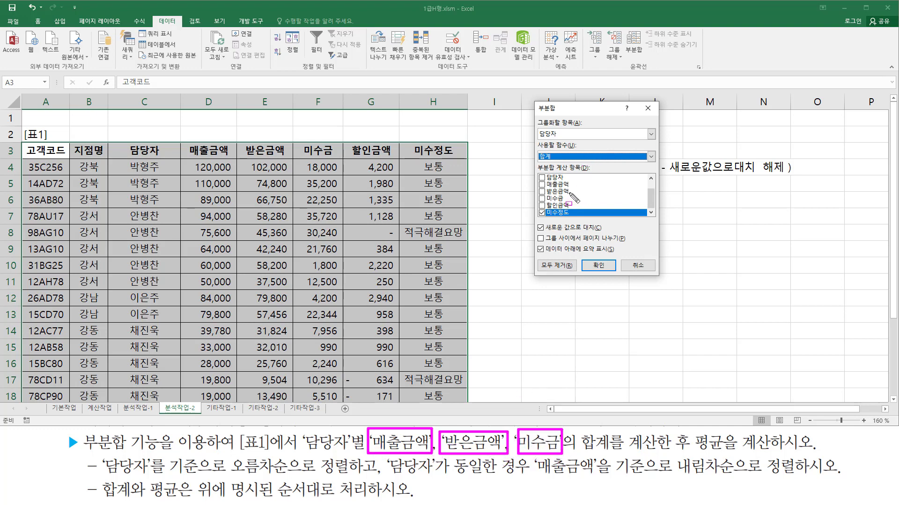
pyautogui.press('Escape')
pyautogui.click(542, 191)
pyautogui.click(542, 185)
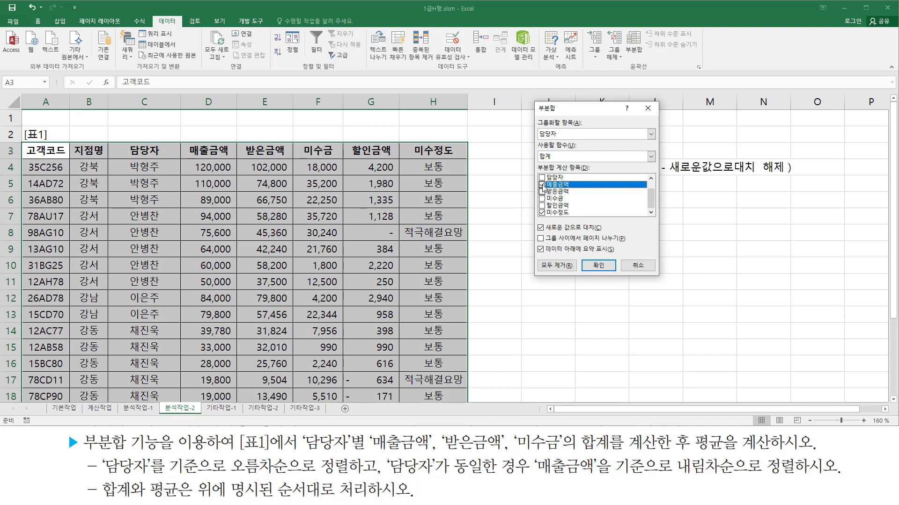
pyautogui.click(541, 191)
pyautogui.click(542, 198)
pyautogui.moveTo(538, 178)
pyautogui.mouseDown()
pyautogui.moveTo(543, 201)
pyautogui.moveTo(569, 201)
pyautogui.moveTo(577, 217)
pyautogui.mouseUp()
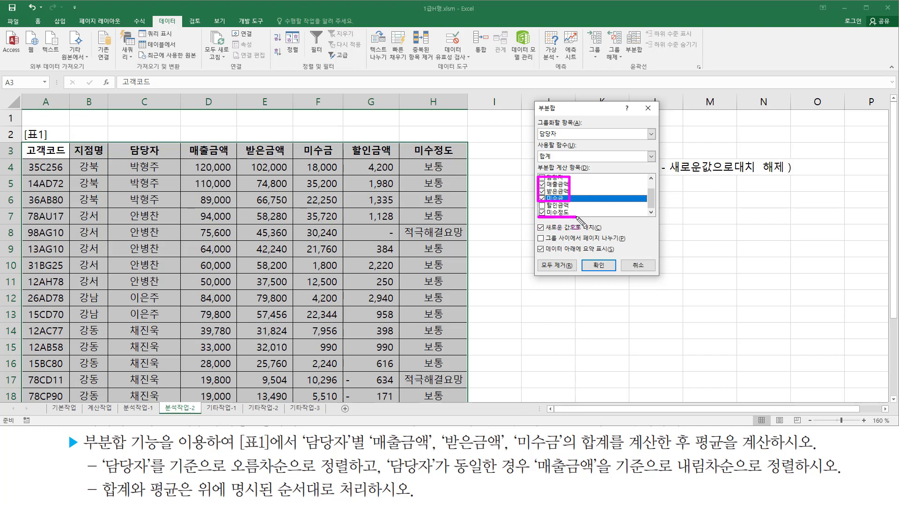
pyautogui.press('Escape')
pyautogui.click(541, 213)
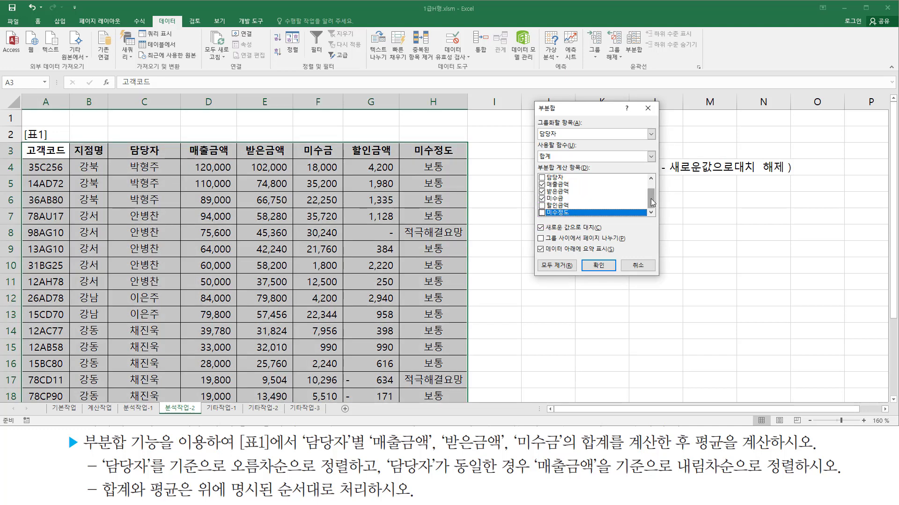
# Check the full list of subtotal items and apply the 합계 subtotals to [표1].
pyautogui.scroll(1, 652, 189)
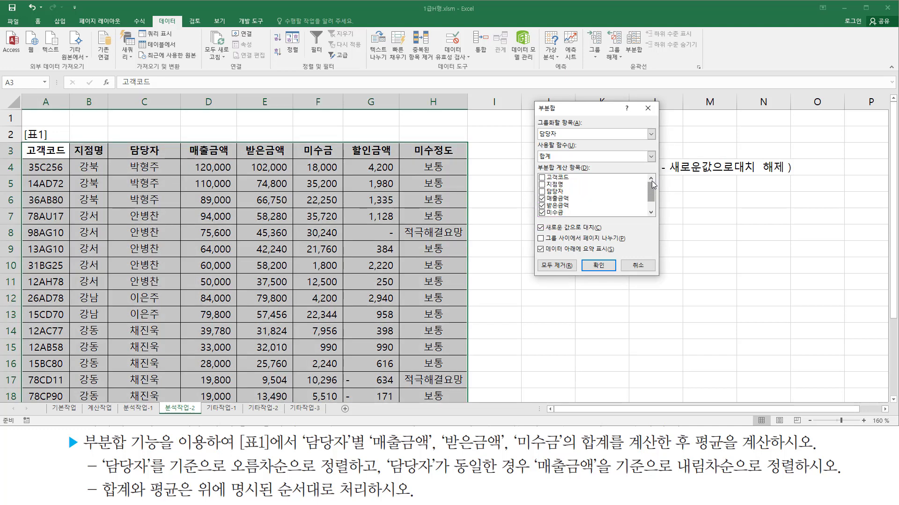
pyautogui.moveTo(652, 183); pyautogui.dragTo(654, 198)
pyautogui.moveTo(541, 179)
pyautogui.mouseDown()
pyautogui.moveTo(540, 201)
pyautogui.moveTo(562, 215)
pyautogui.moveTo(583, 203)
pyautogui.mouseUp()
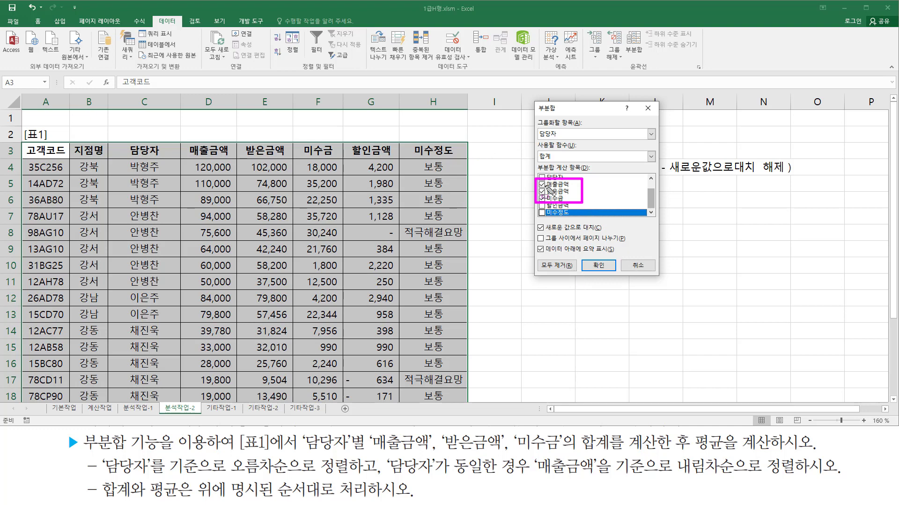
pyautogui.moveTo(584, 257); pyautogui.dragTo(613, 276)
pyautogui.click(600, 268)
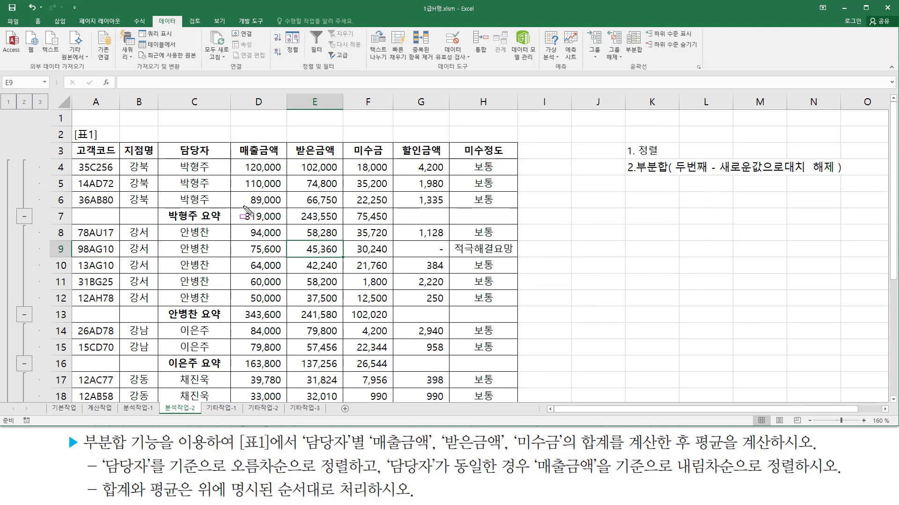
pyautogui.moveTo(237, 208)
pyautogui.mouseDown()
pyautogui.moveTo(244, 222)
pyautogui.moveTo(398, 227)
pyautogui.mouseUp()
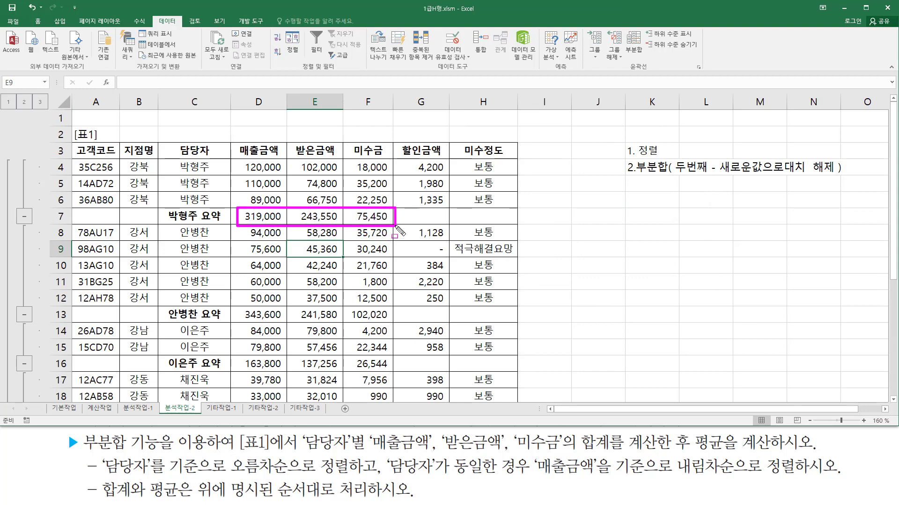
pyautogui.moveTo(238, 302); pyautogui.dragTo(398, 322)
pyautogui.moveTo(240, 357); pyautogui.dragTo(401, 372)
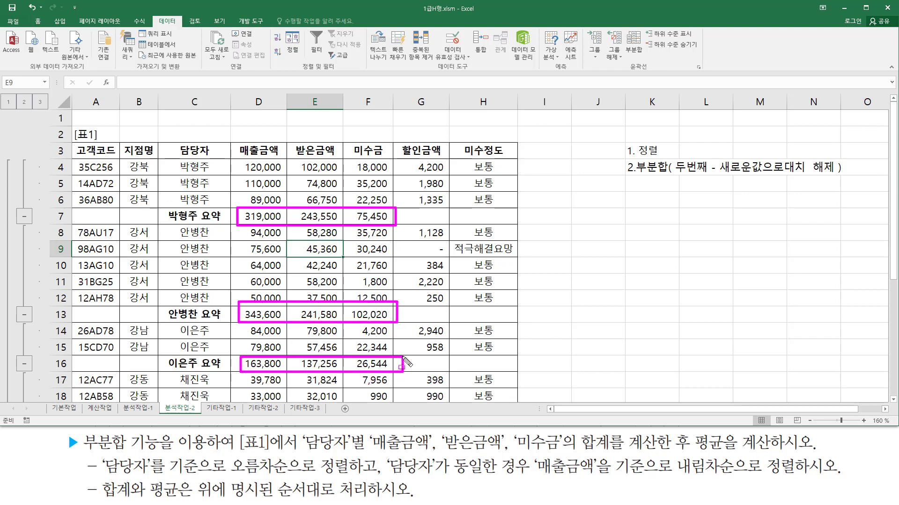
pyautogui.moveTo(689, 429)
pyautogui.mouseDown()
pyautogui.moveTo(689, 475)
pyautogui.moveTo(780, 451)
pyautogui.mouseUp()
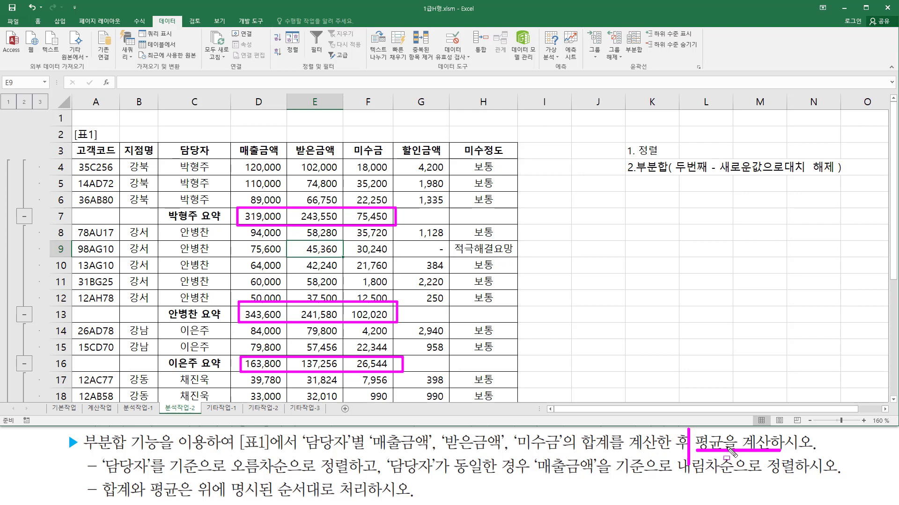
pyautogui.press('Escape')
pyautogui.click(341, 219)
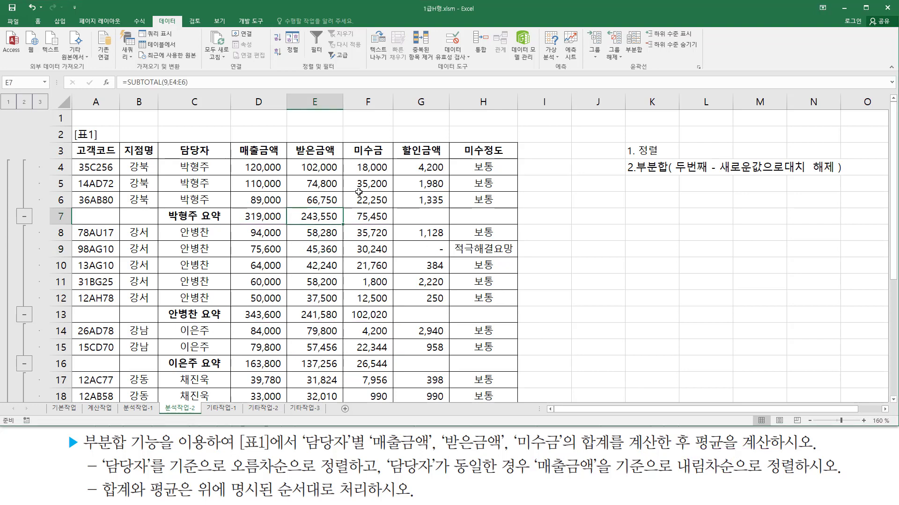
pyautogui.click(360, 189)
pyautogui.click(404, 189)
pyautogui.click(435, 215)
# Start a second subtotal (부분합) on [표1] and choose 평균 as its function.
pyautogui.click(347, 262)
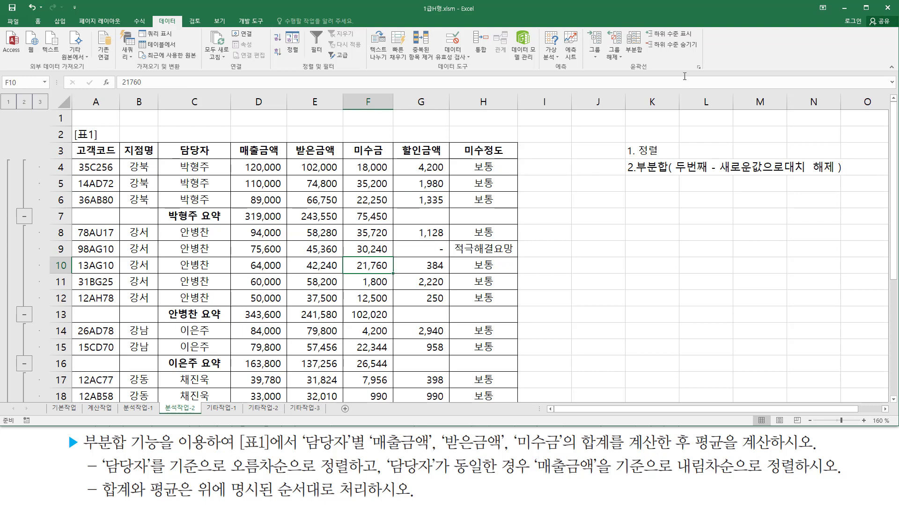
pyautogui.moveTo(627, 28); pyautogui.dragTo(647, 62)
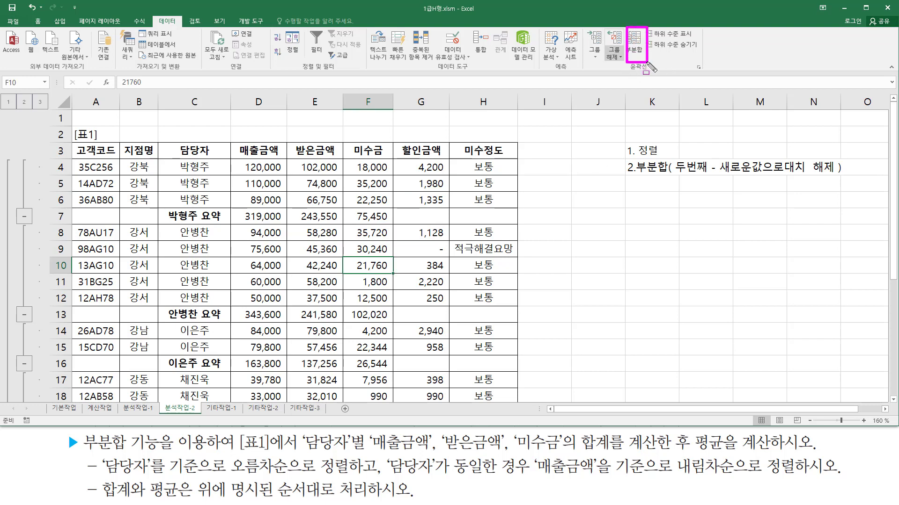
pyautogui.press('Escape')
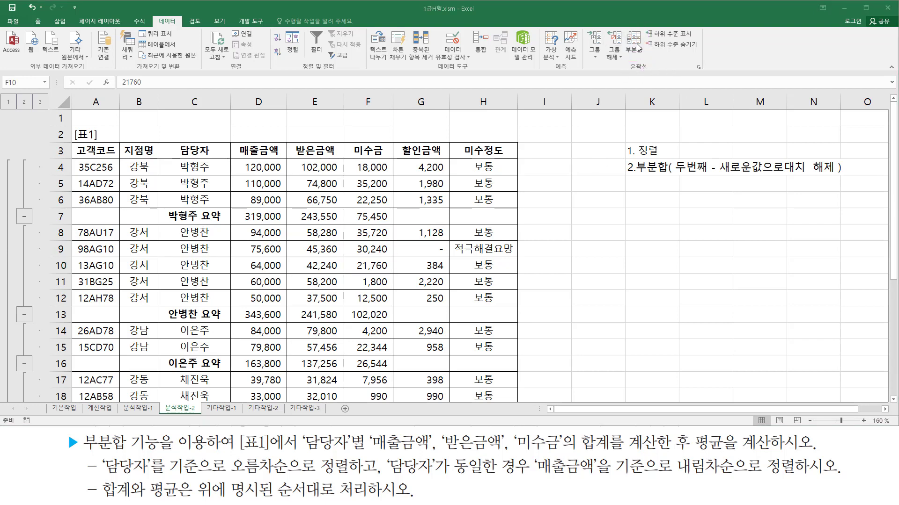
pyautogui.click(635, 43)
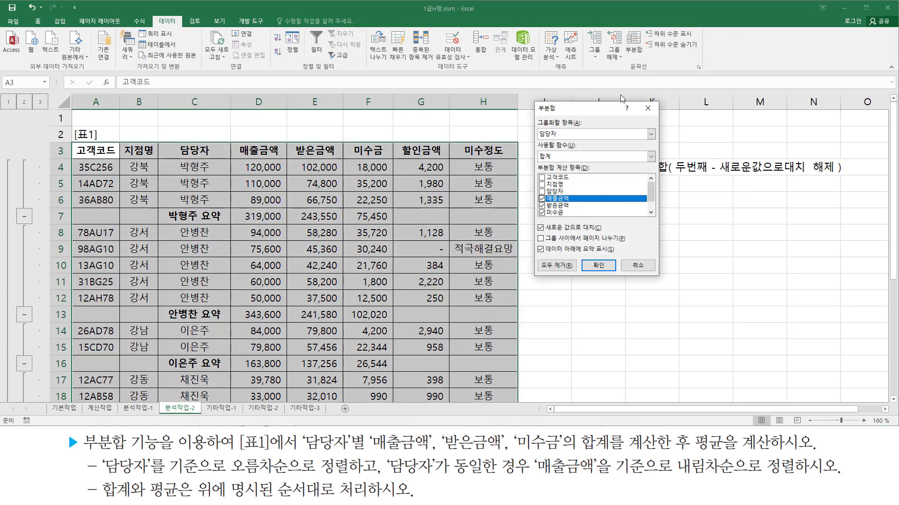
pyautogui.click(567, 157)
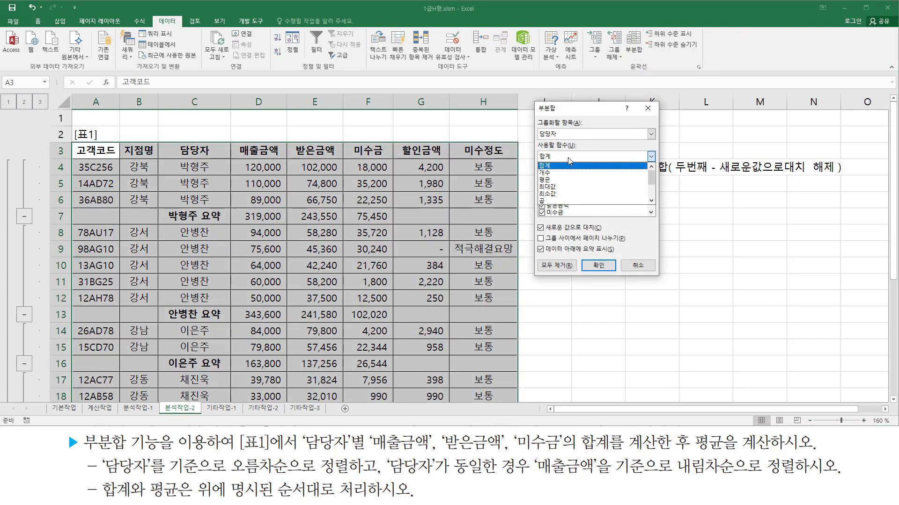
pyautogui.click(563, 181)
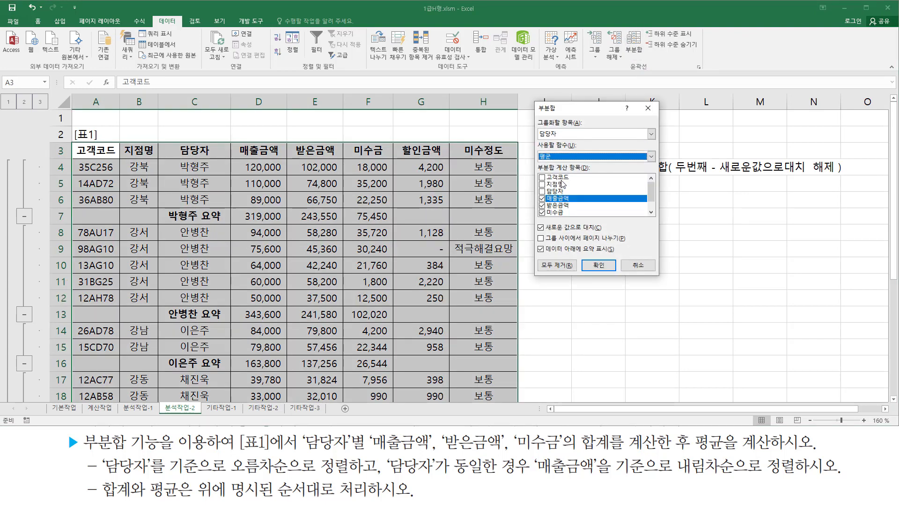
# Check the subtotal items, turn off 새로운 값으로 대치 and apply the 평균 subtotals to [표1].
pyautogui.moveTo(534, 189); pyautogui.dragTo(573, 222)
pyautogui.press('Escape')
pyautogui.moveTo(652, 195)
pyautogui.mouseDown()
pyautogui.moveTo(653, 204)
pyautogui.moveTo(654, 178)
pyautogui.moveTo(653, 216)
pyautogui.mouseUp()
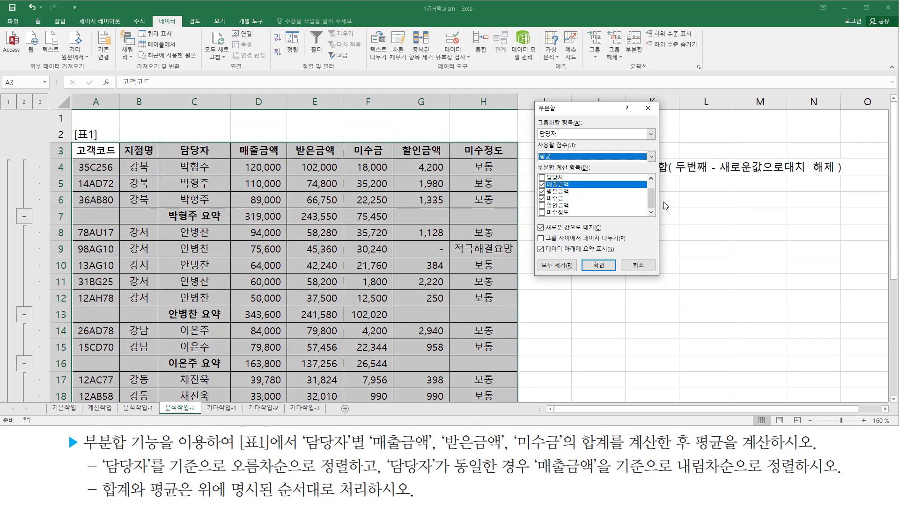
pyautogui.moveTo(674, 176); pyautogui.dragTo(712, 175)
pyautogui.moveTo(531, 219)
pyautogui.mouseDown()
pyautogui.moveTo(557, 233)
pyautogui.moveTo(607, 220)
pyautogui.mouseUp()
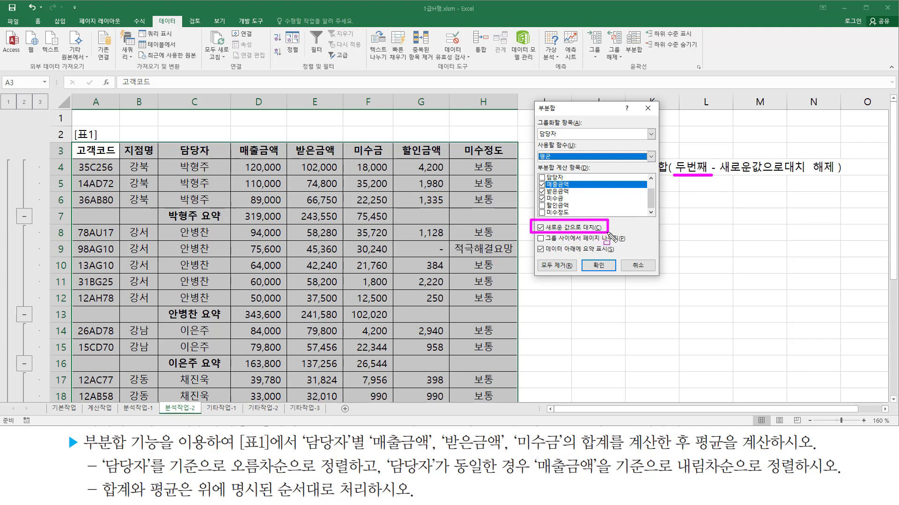
pyautogui.click(559, 229)
pyautogui.moveTo(552, 218)
pyautogui.mouseDown()
pyautogui.moveTo(533, 234)
pyautogui.moveTo(603, 219)
pyautogui.mouseUp()
pyautogui.moveTo(603, 255)
pyautogui.mouseDown()
pyautogui.moveTo(590, 256)
pyautogui.moveTo(614, 277)
pyautogui.moveTo(615, 255)
pyautogui.mouseUp()
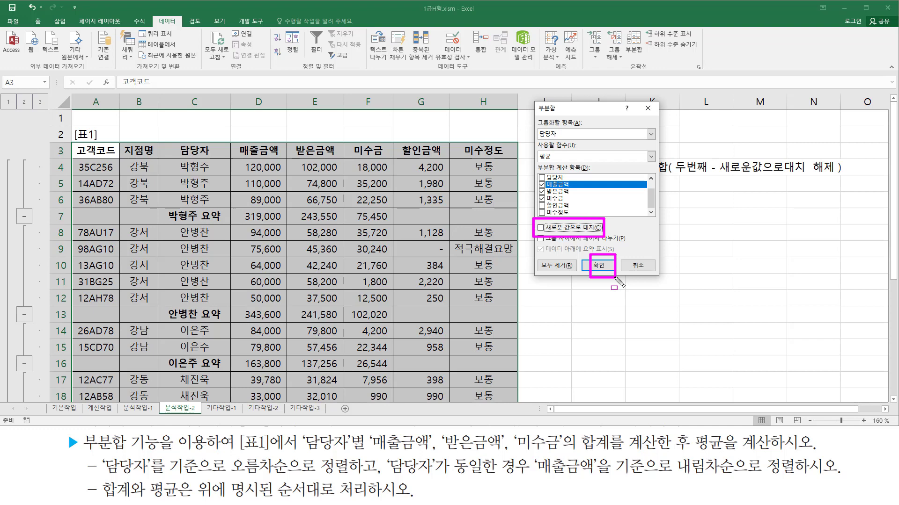
pyautogui.press('Escape')
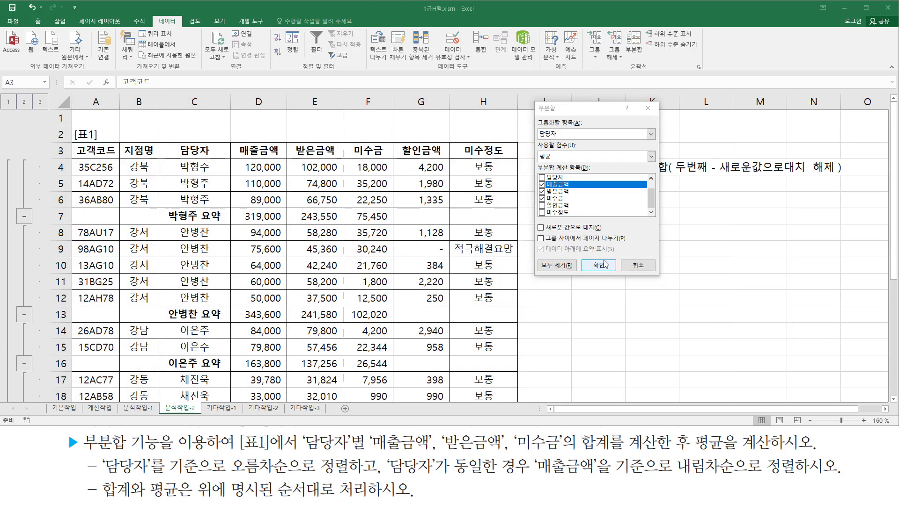
pyautogui.click(603, 261)
# Examine the 평균 and 요약 rows of each 담당자 group through the end of [표1].
pyautogui.hotkey('ctrl', '2')
pyautogui.moveTo(248, 207)
pyautogui.mouseDown()
pyautogui.moveTo(279, 224)
pyautogui.moveTo(412, 224)
pyautogui.mouseUp()
pyautogui.moveTo(253, 333); pyautogui.dragTo(413, 342)
pyautogui.press('Escape')
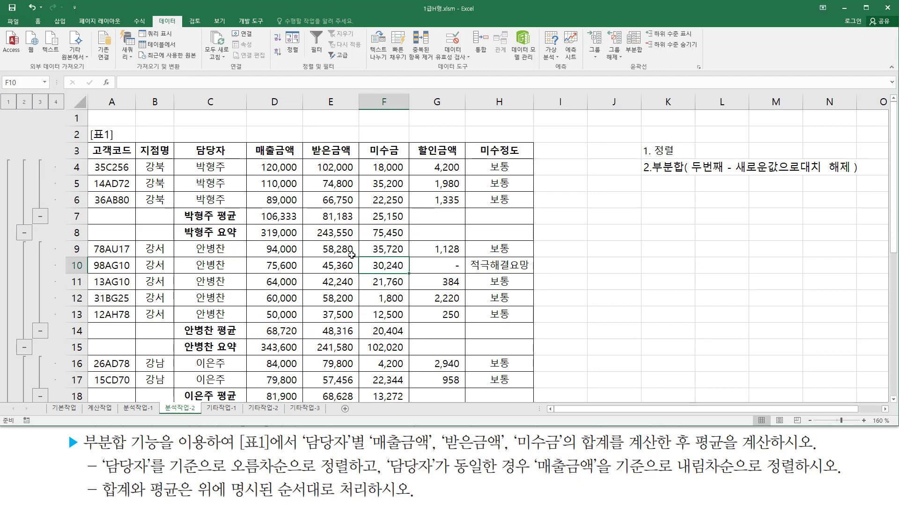
pyautogui.scroll(-7, 352, 255)
pyautogui.scroll(2, 351, 256)
pyautogui.scroll(5, 352, 256)
pyautogui.click(609, 237)
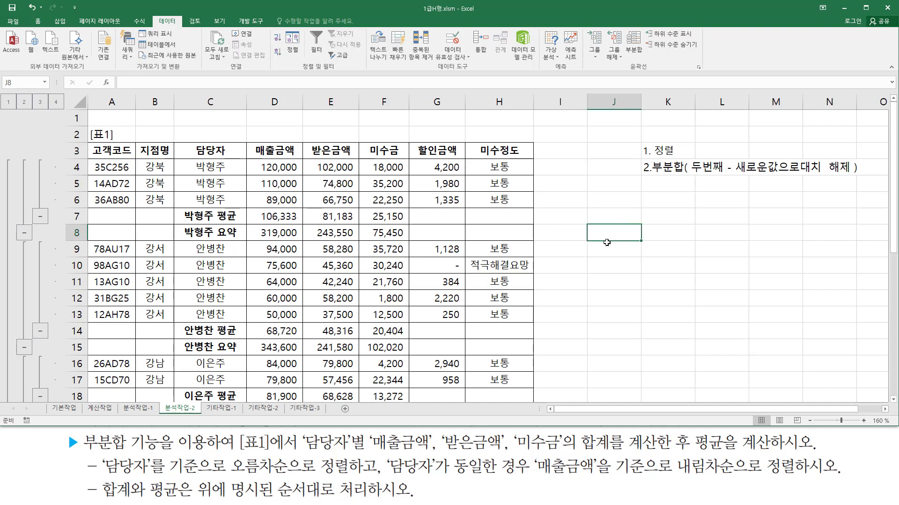